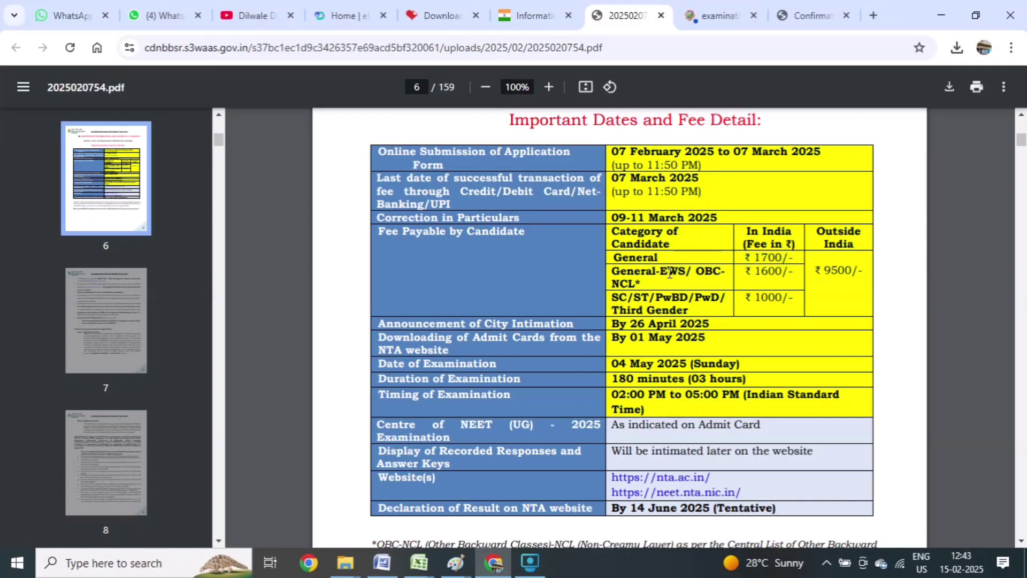
# - Highlight the fees (₹9500 outside India, ₹1000 reserved), the 04 May 2025 exam date and 2–5 PM timing
pyautogui.moveTo(669, 273); pyautogui.dragTo(853, 275)
pyautogui.click(855, 277)
pyautogui.moveTo(760, 300); pyautogui.dragTo(782, 298)
pyautogui.click(599, 329)
pyautogui.moveTo(484, 321); pyautogui.dragTo(504, 321)
pyautogui.click(649, 323)
pyautogui.moveTo(612, 363); pyautogui.dragTo(669, 364)
pyautogui.click(735, 381)
pyautogui.moveTo(617, 400); pyautogui.dragTo(719, 400)
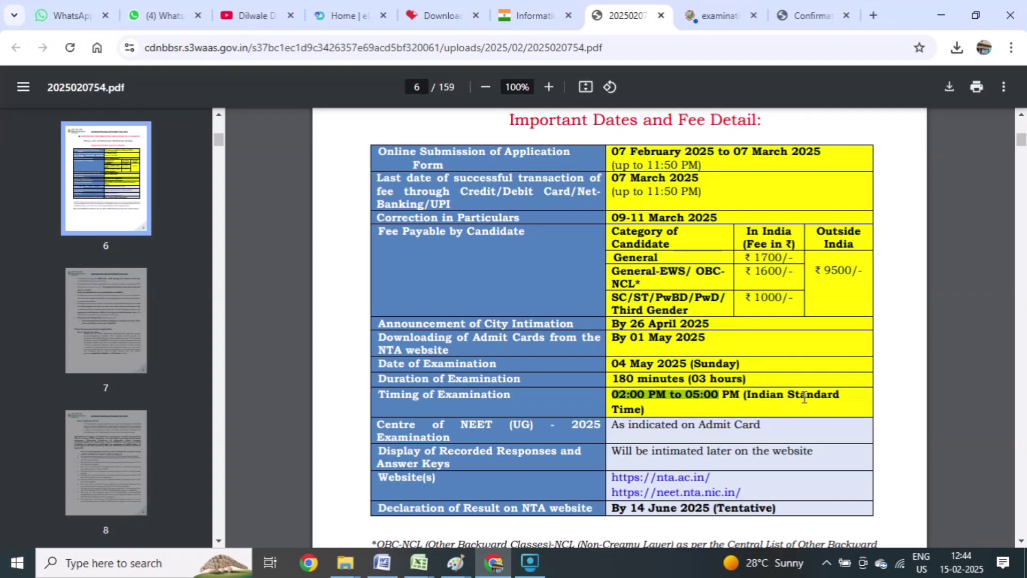
pyautogui.click(817, 402)
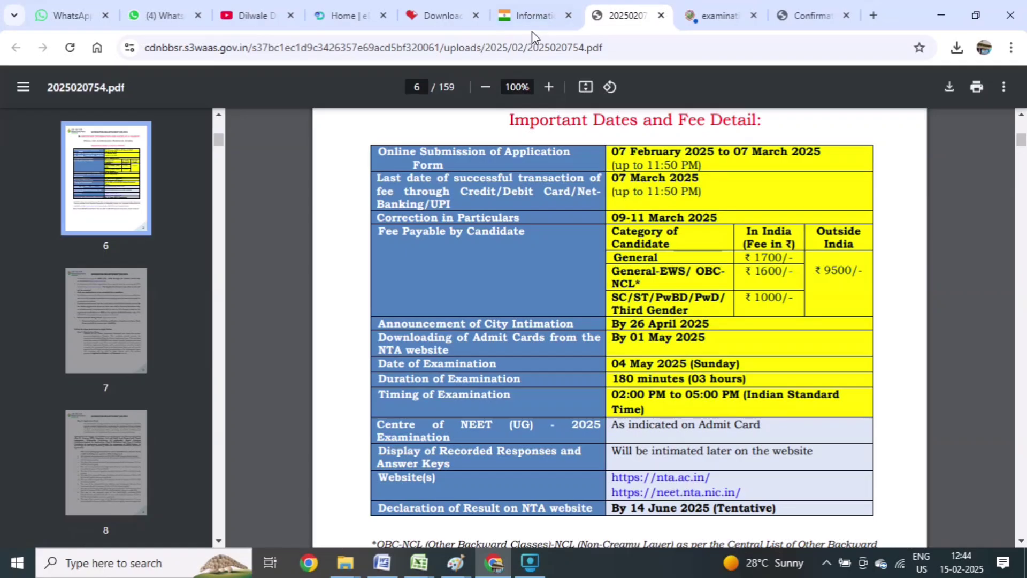
# - Load neet.nta.nic.in in a new tab and follow the NEET(UG)-2025 Registration link
pyautogui.click(666, 492)
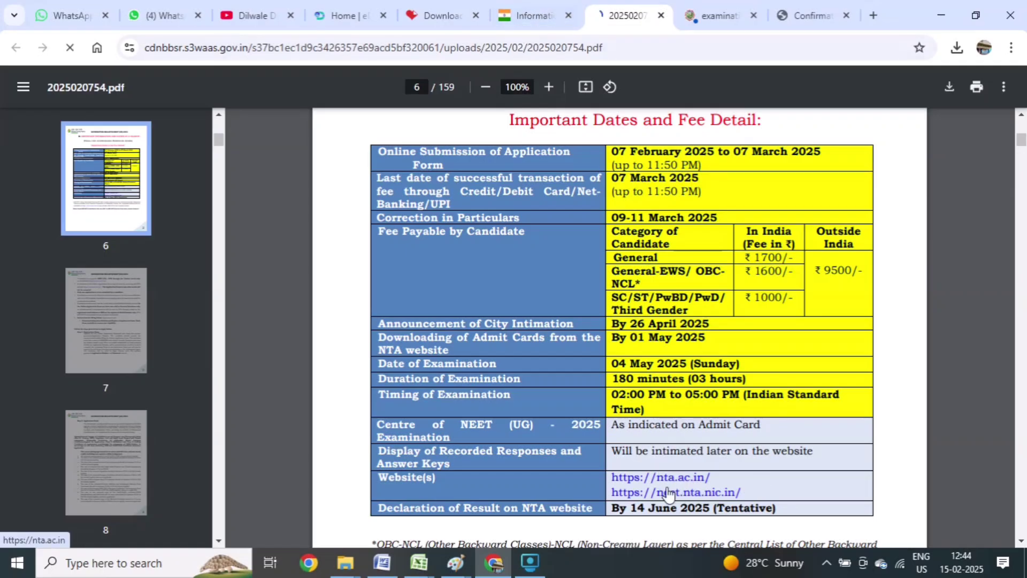
pyautogui.hotkey('ctrl', 't')
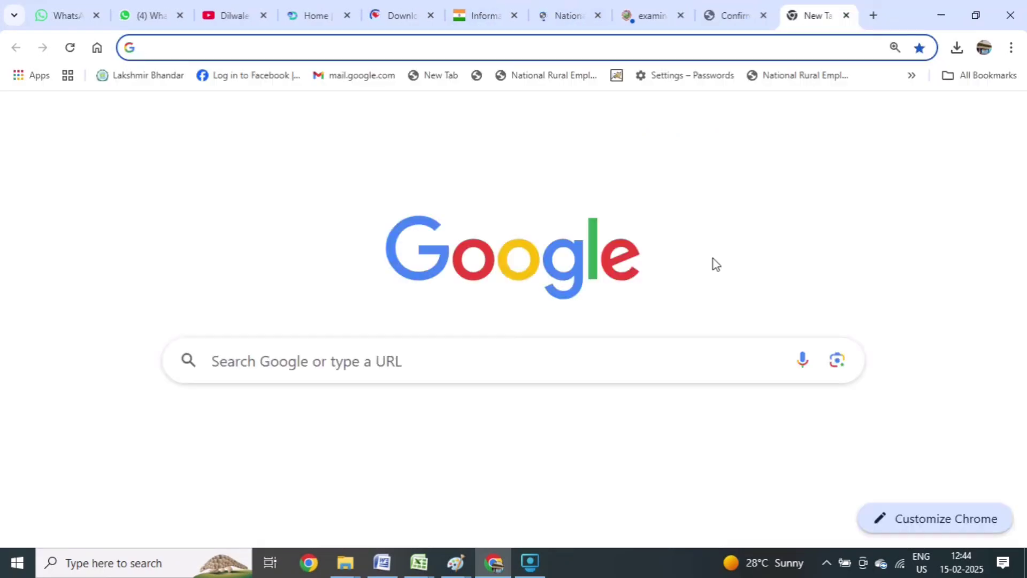
pyautogui.write('nee')
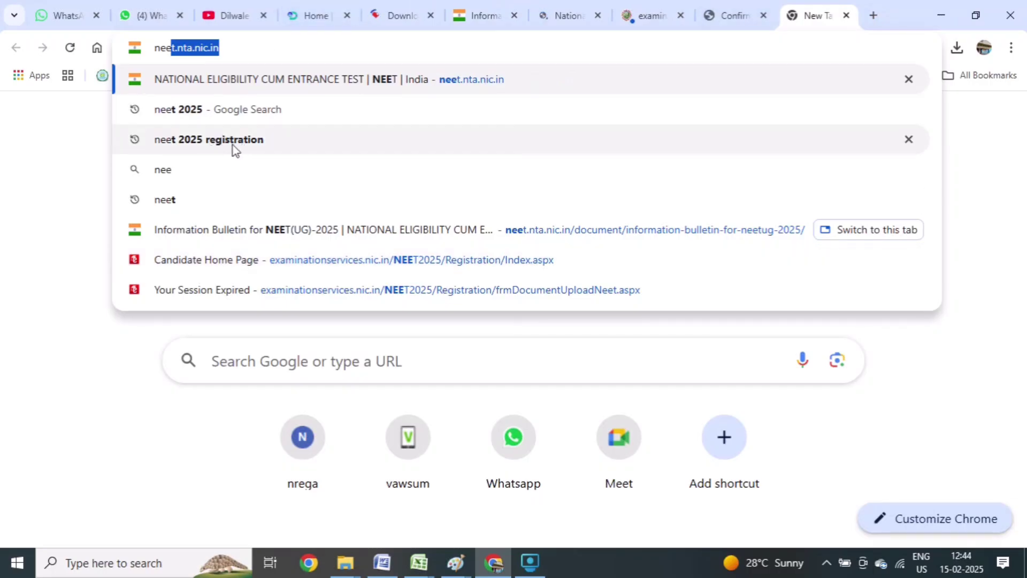
pyautogui.click(233, 45)
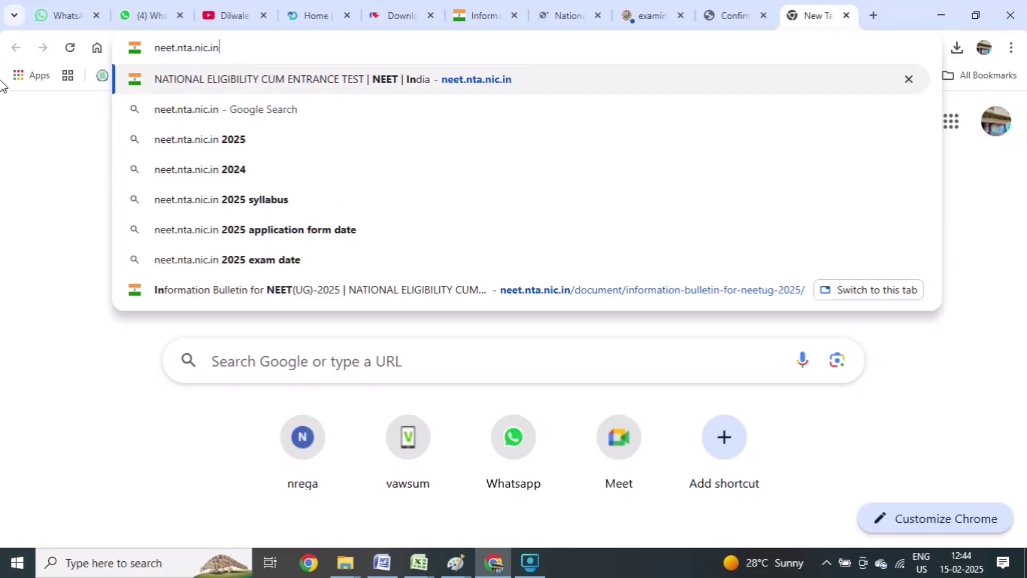
pyautogui.press('Return')
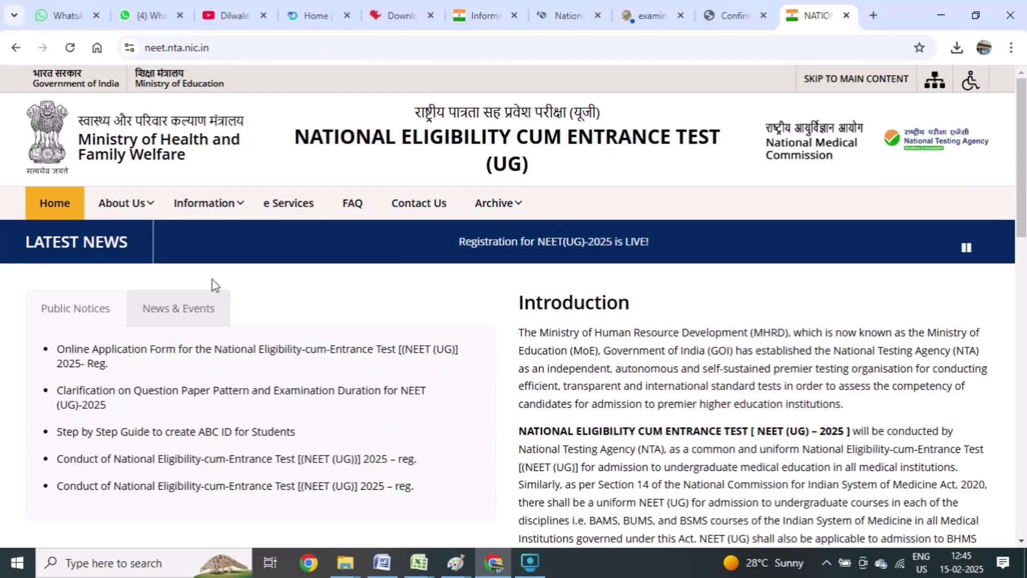
pyautogui.scroll(-6, 212, 281)
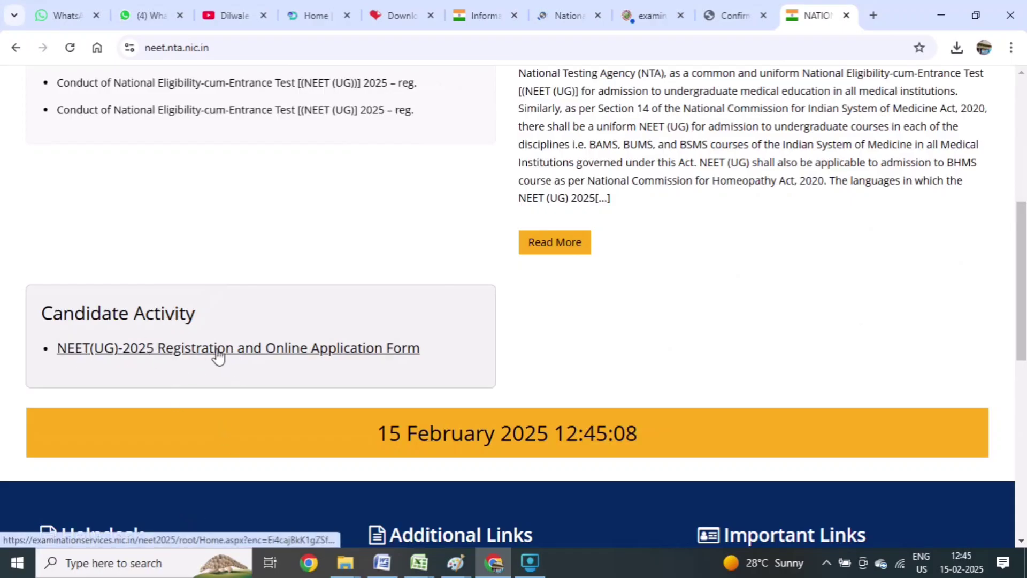
pyautogui.click(329, 351)
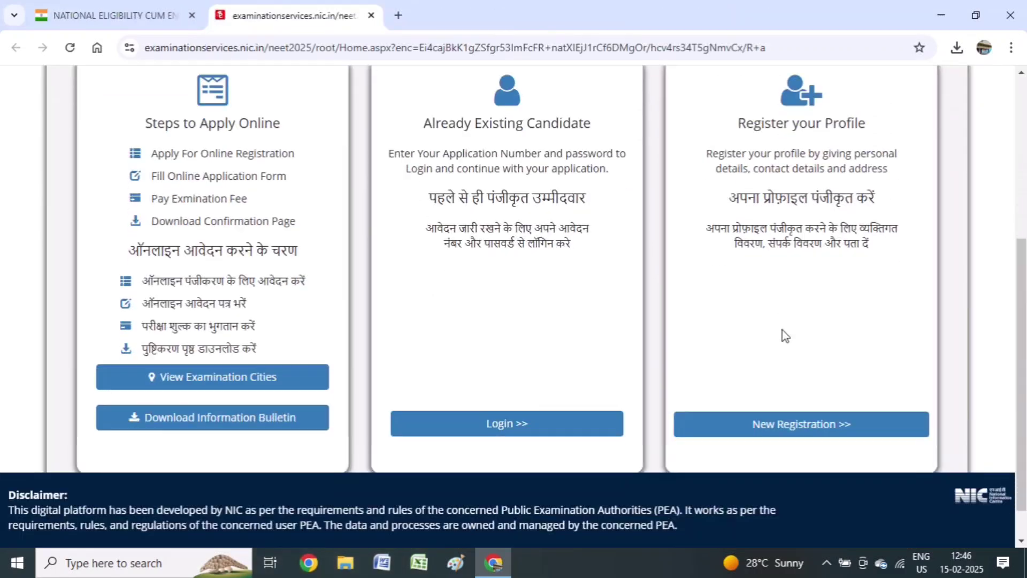
pyautogui.scroll(-1, 695, 334)
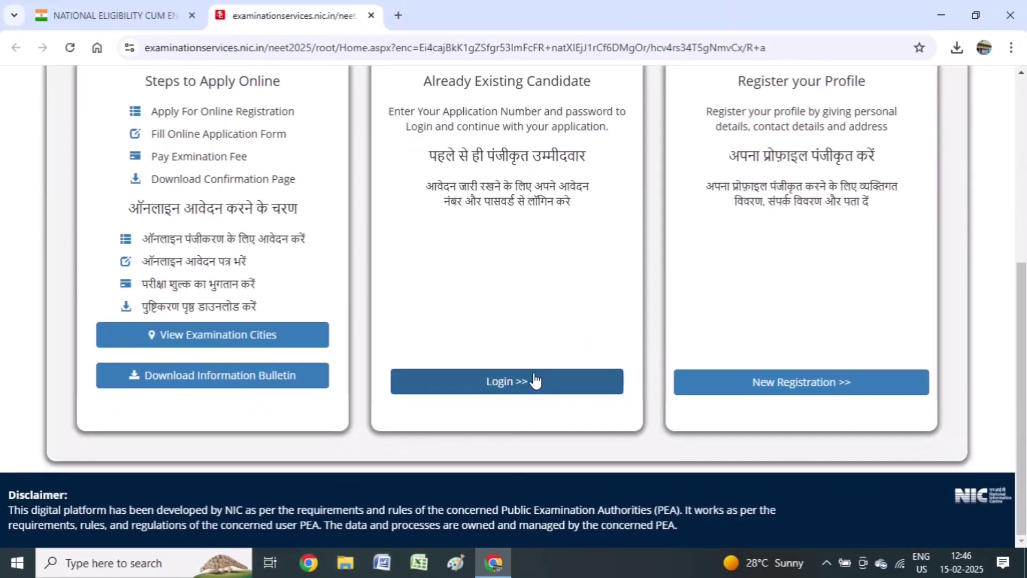
# - Start a New Registration, read through the instructions, agree to the declaration and proceed
pyautogui.click(813, 381)
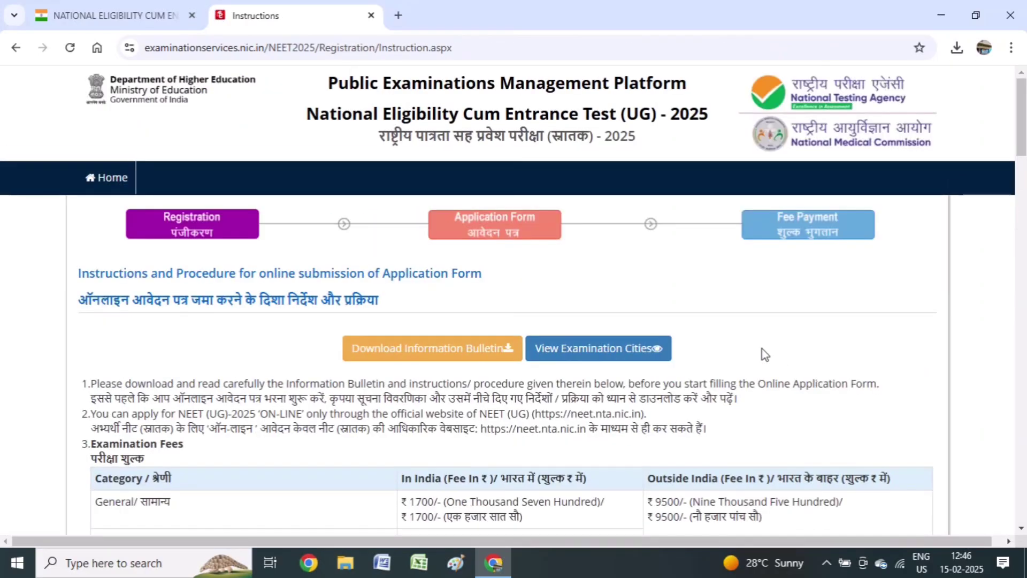
pyautogui.scroll(-4, 529, 343)
pyautogui.scroll(-1, 527, 346)
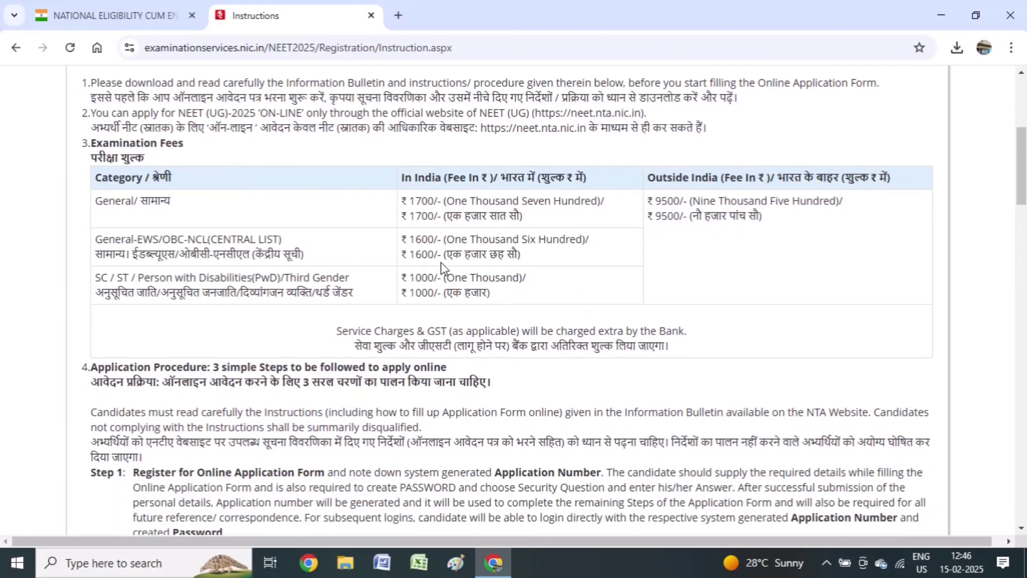
pyautogui.scroll(-9, 546, 270)
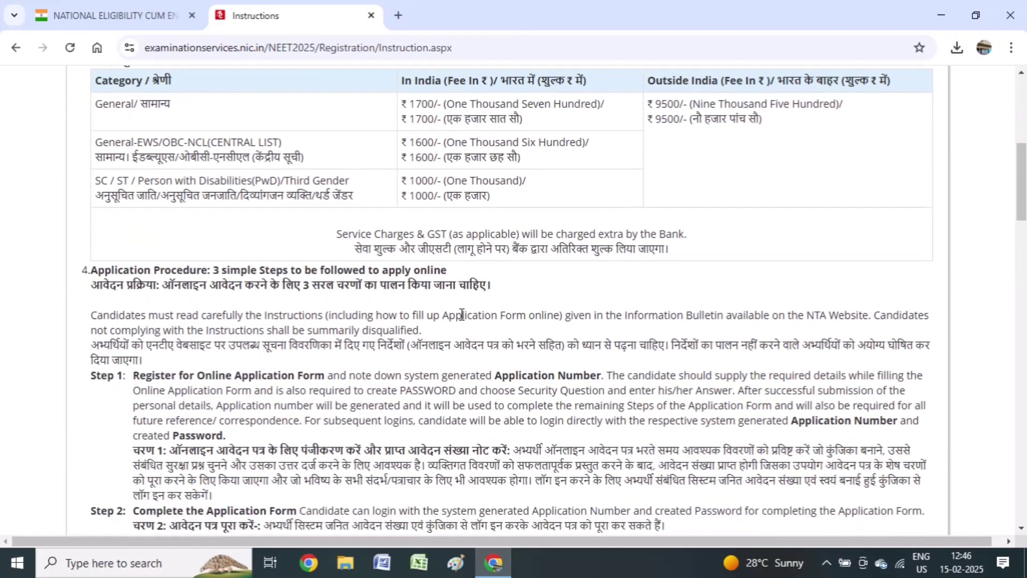
pyautogui.scroll(-20, 455, 321)
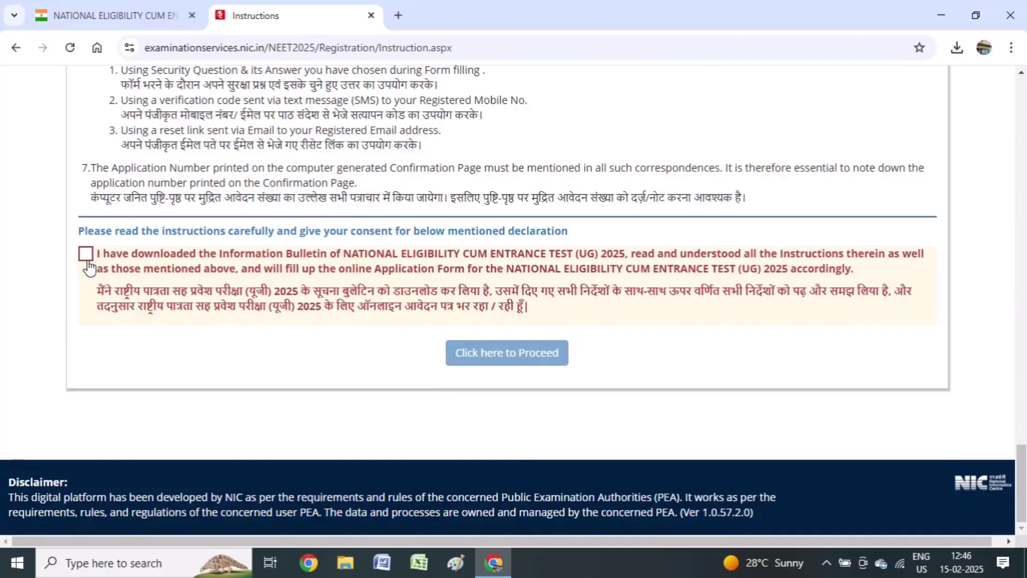
pyautogui.click(87, 255)
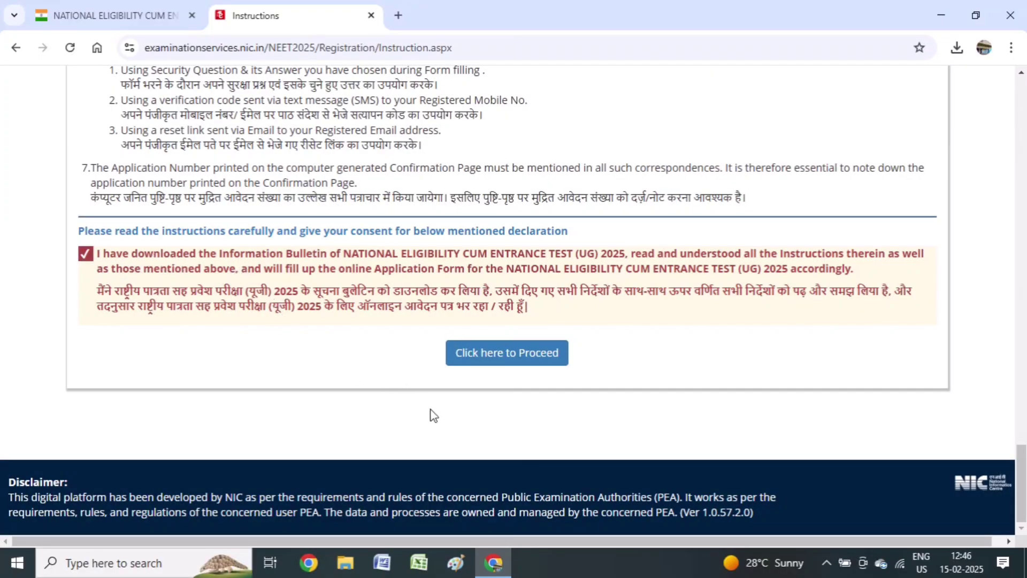
pyautogui.click(527, 357)
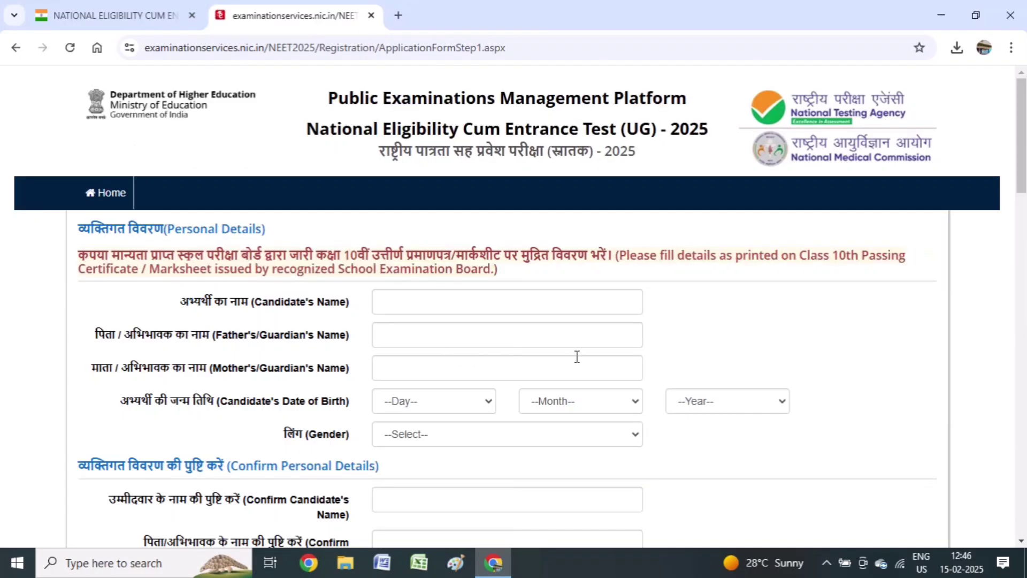
# - Enter the candidate's, father's and mother's names, birth day 02 and gender Male
pyautogui.click(523, 306)
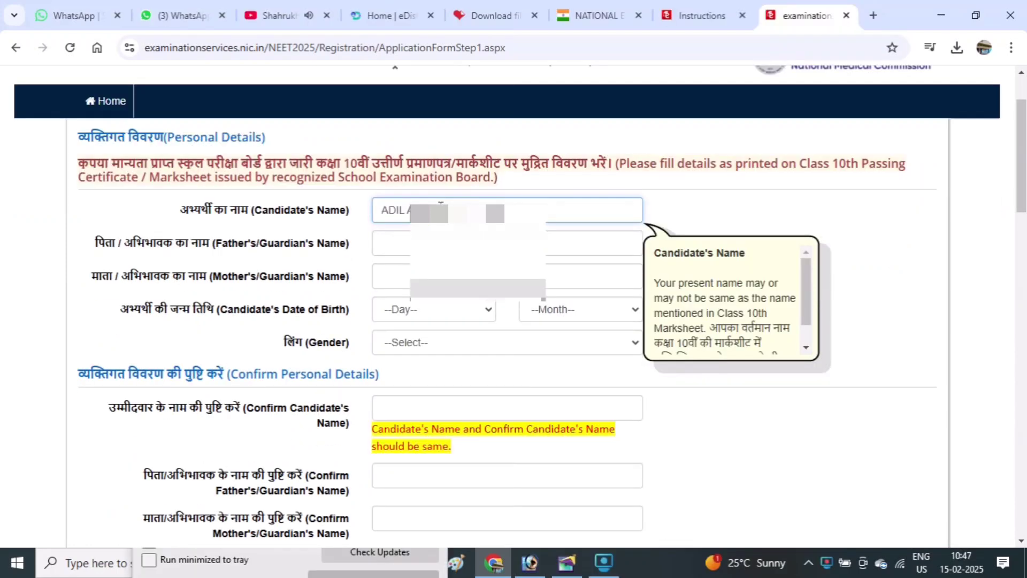
pyautogui.press('Tab')
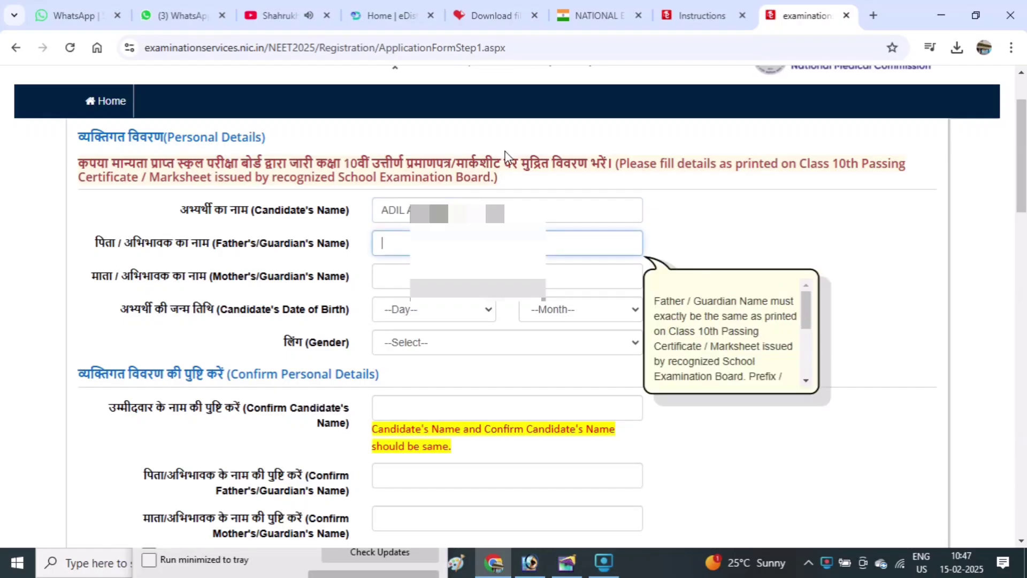
pyautogui.write('MD B')
pyautogui.press('Tab')
pyautogui.write('SA')
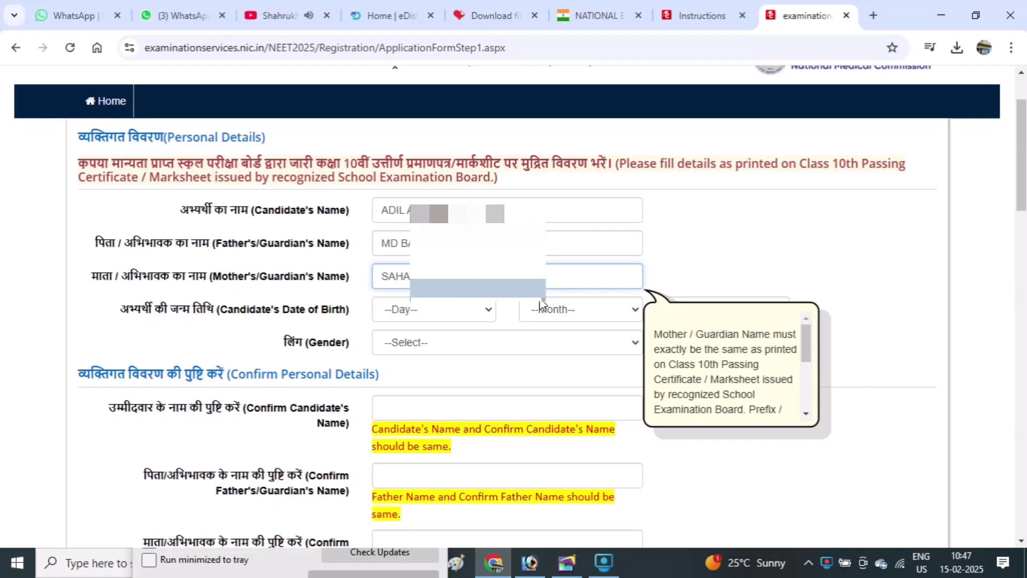
pyautogui.click(463, 319)
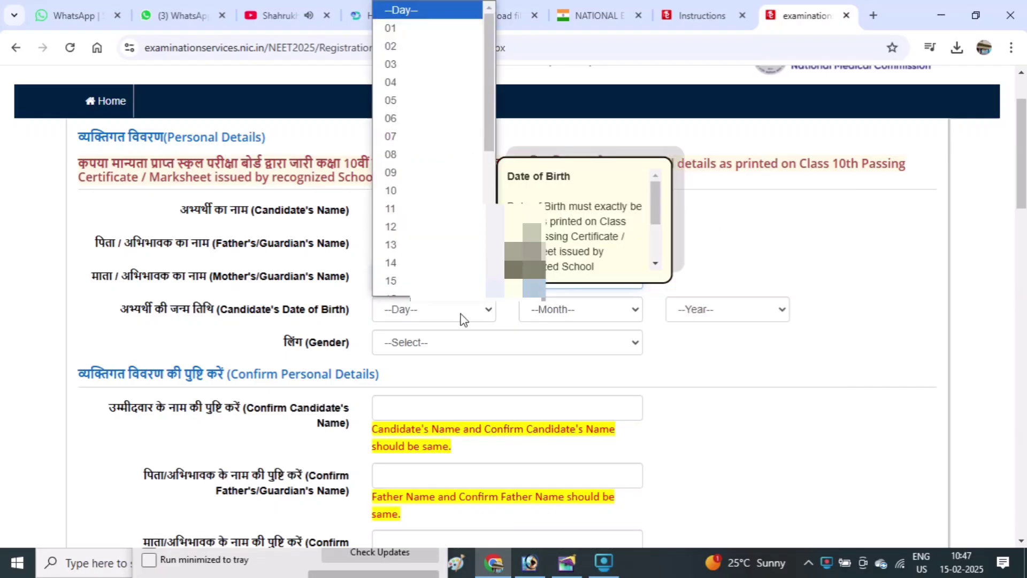
pyautogui.press('Down')
pyautogui.press('Down')
pyautogui.press('Return')
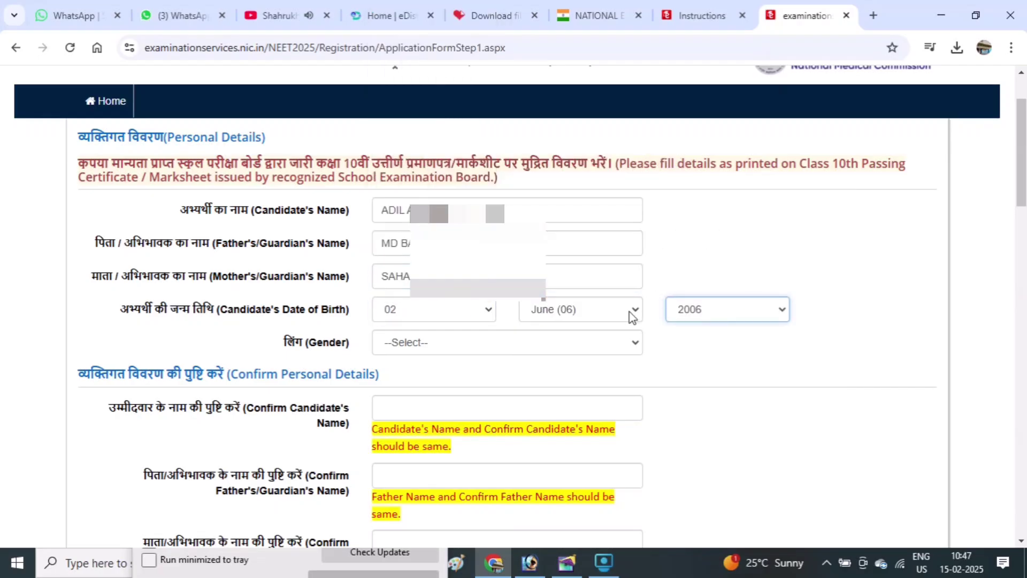
pyautogui.click(452, 343)
pyautogui.click(409, 381)
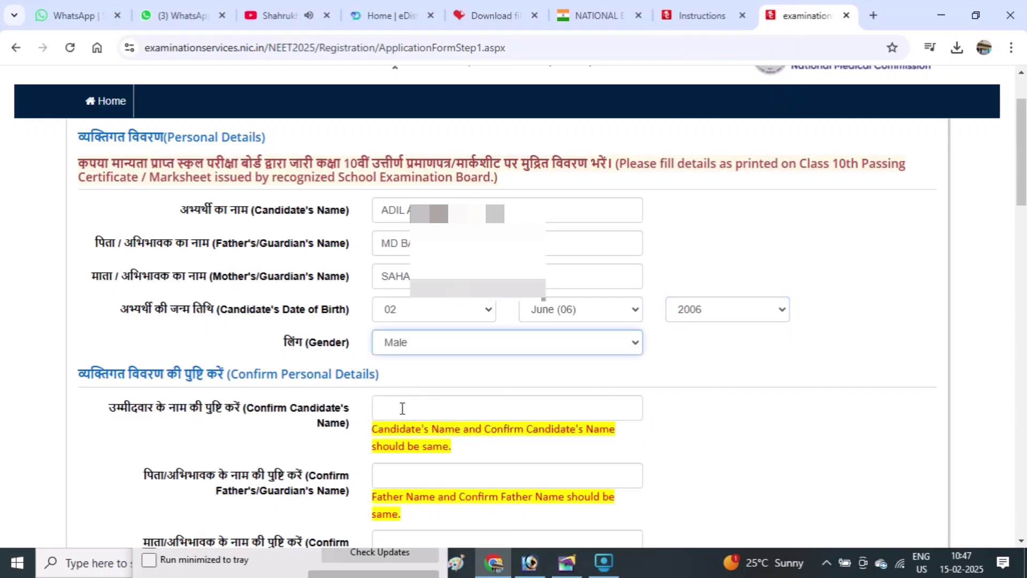
# - Re-enter the candidate's name, father's name, birth year 2006 and gender Male as confirmation
pyautogui.click(402, 408)
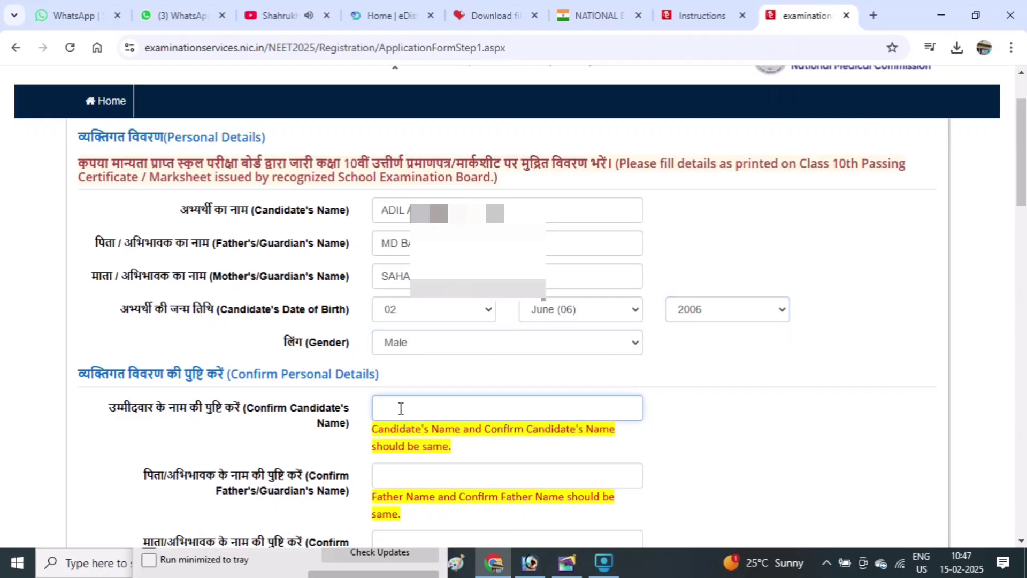
pyautogui.write('ADIL')
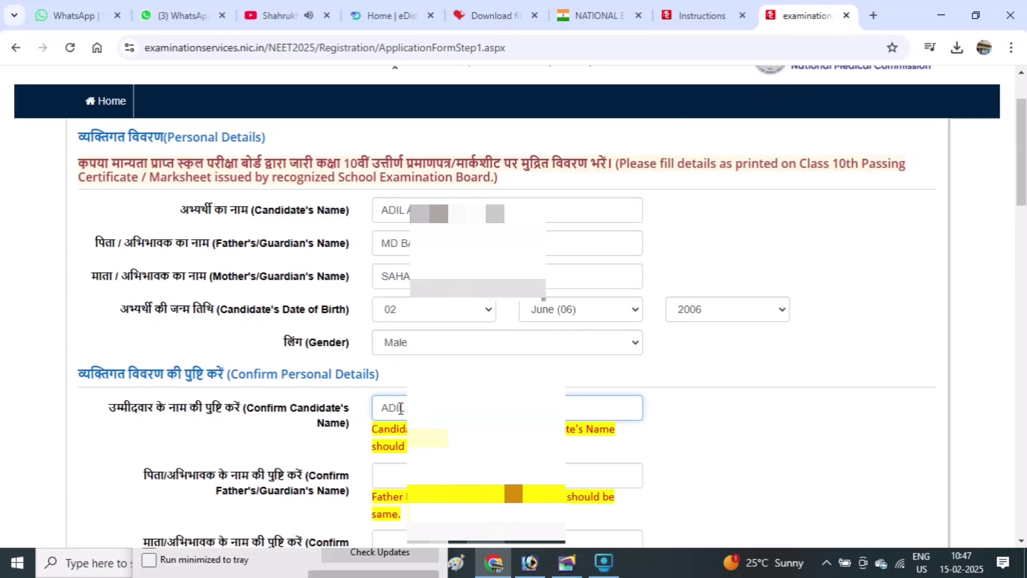
pyautogui.press('Tab')
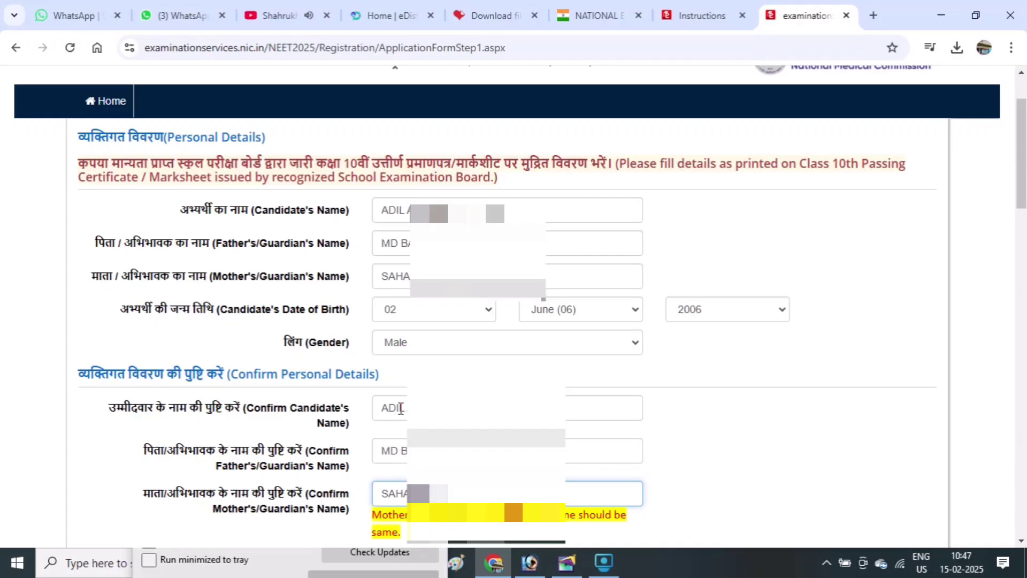
pyautogui.press('Tab')
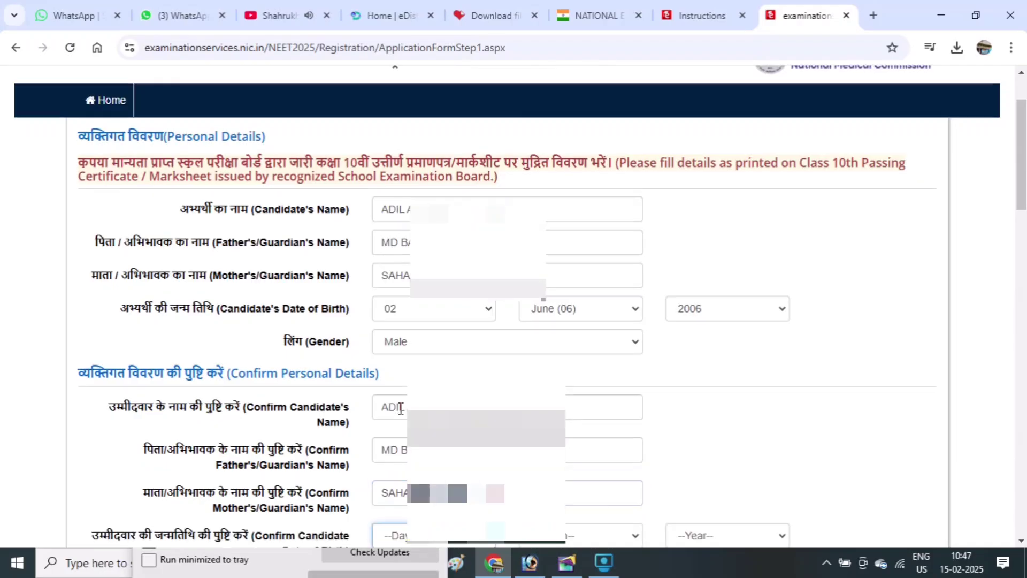
pyautogui.scroll(-2, 580, 358)
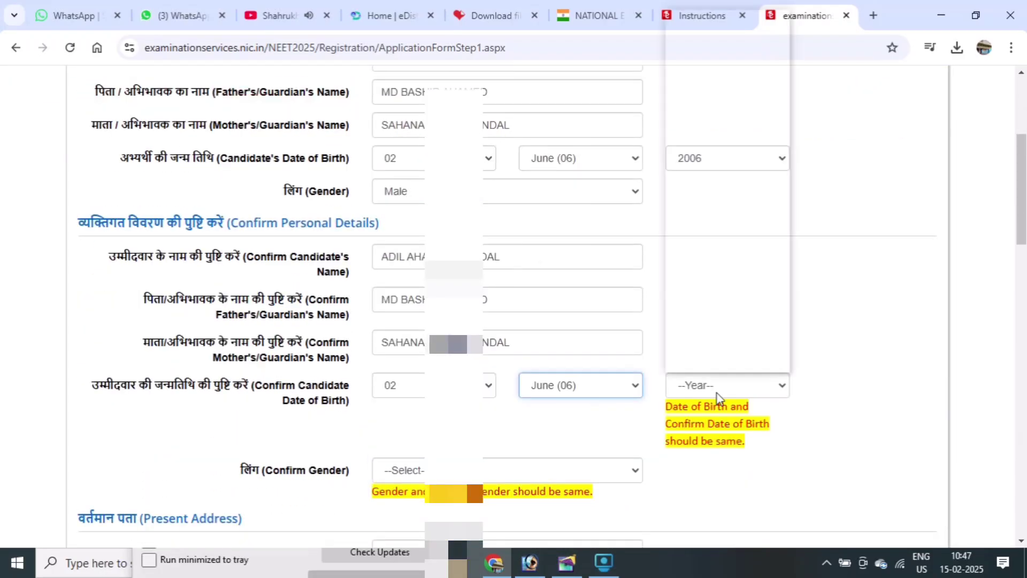
pyautogui.click(717, 386)
pyautogui.press('Down')
pyautogui.press('Down')
pyautogui.press('Down')
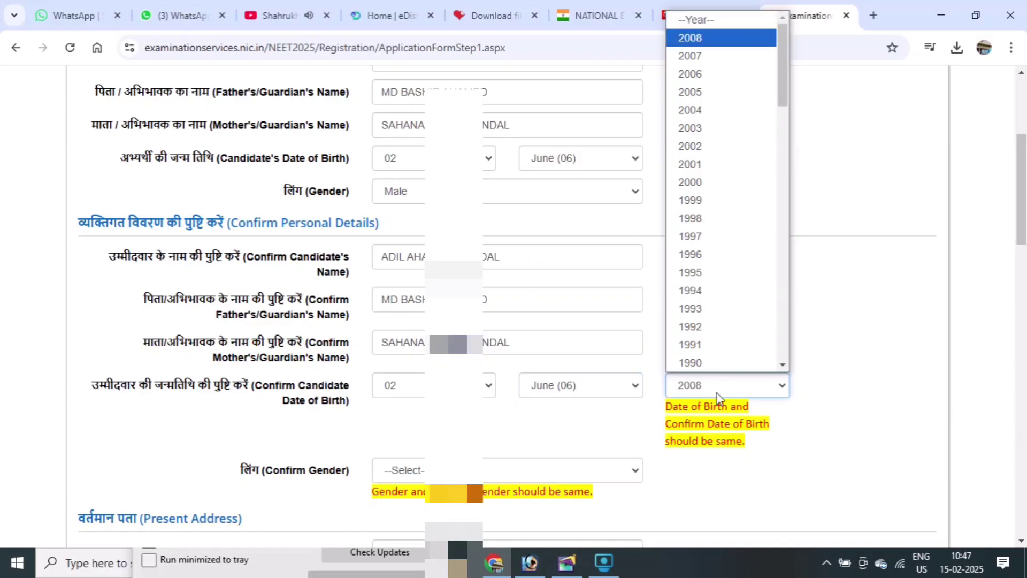
pyautogui.press('Return')
pyautogui.scroll(-3, 702, 383)
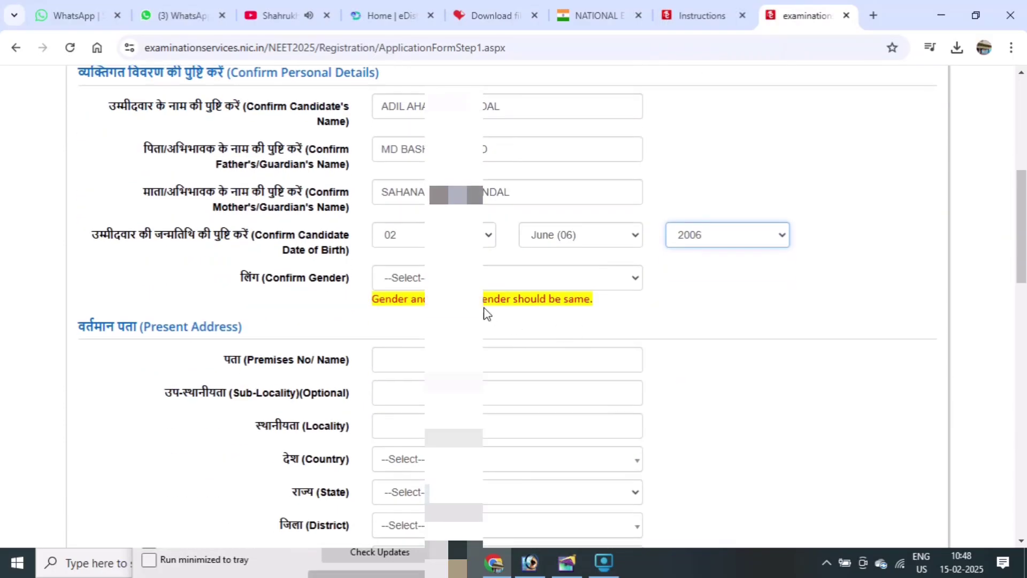
pyautogui.click(456, 283)
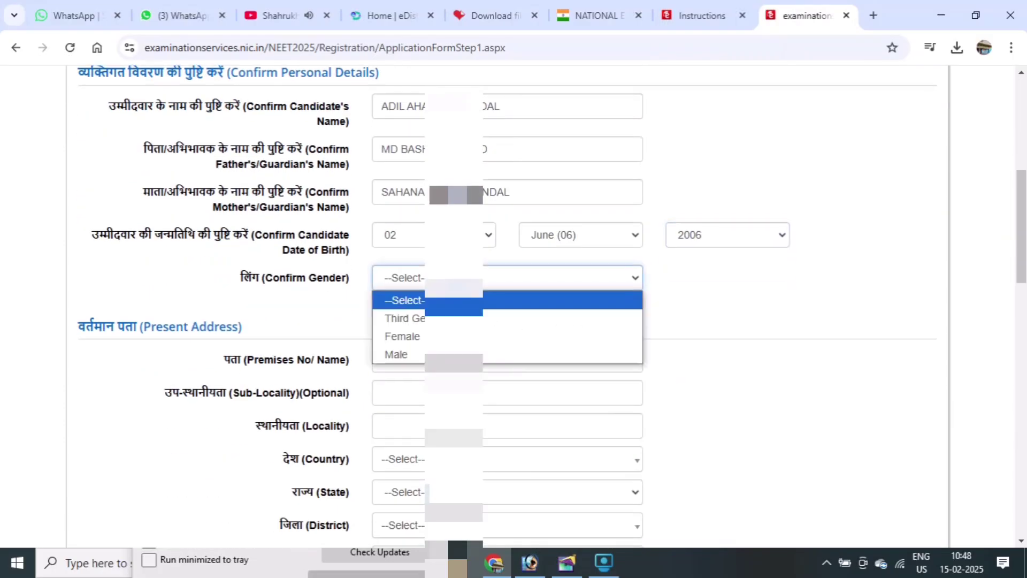
pyautogui.click(412, 355)
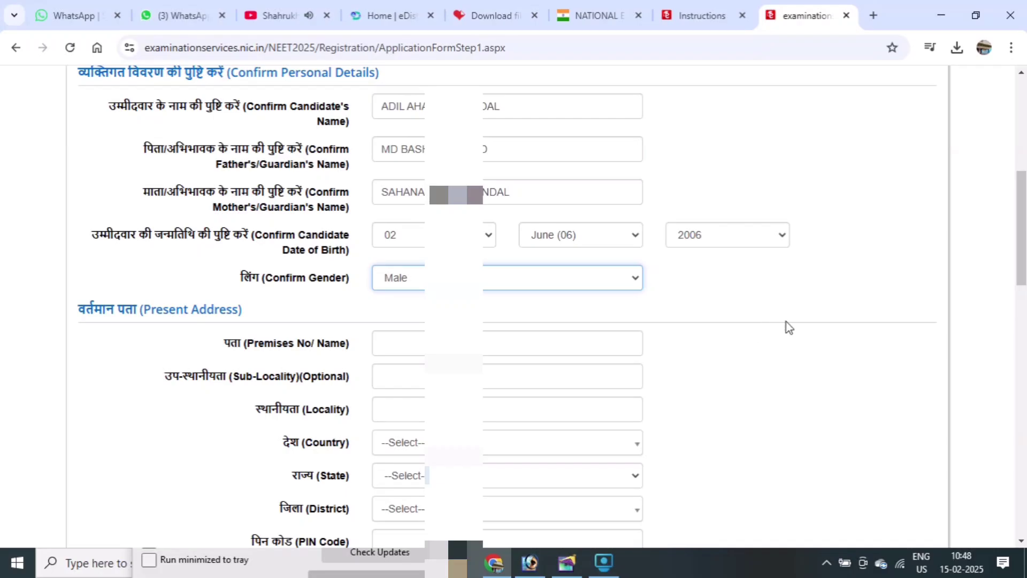
pyautogui.scroll(-4, 788, 327)
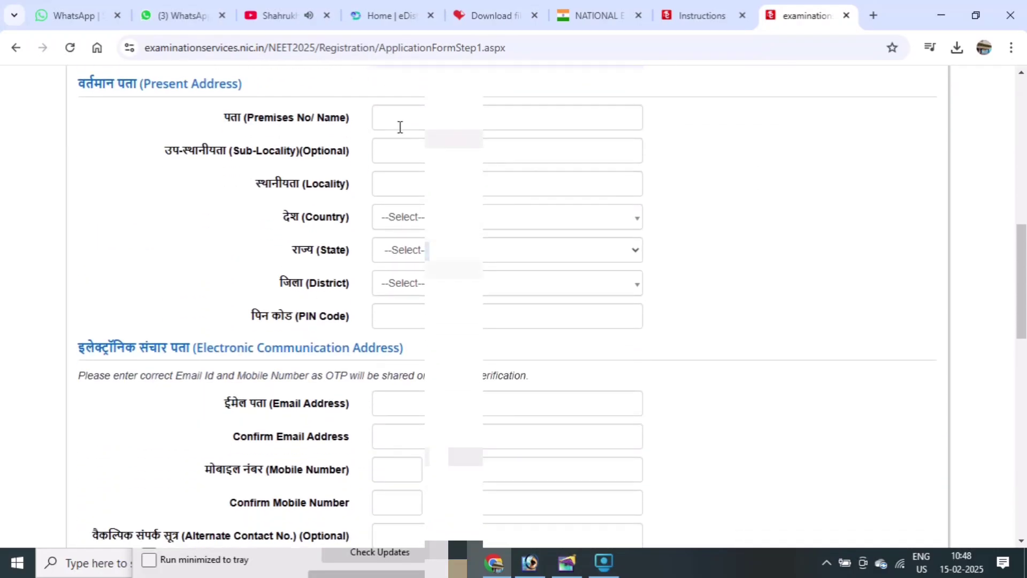
# - Fill the present address premises, sub-locality and locality lines and select the country
pyautogui.click(399, 121)
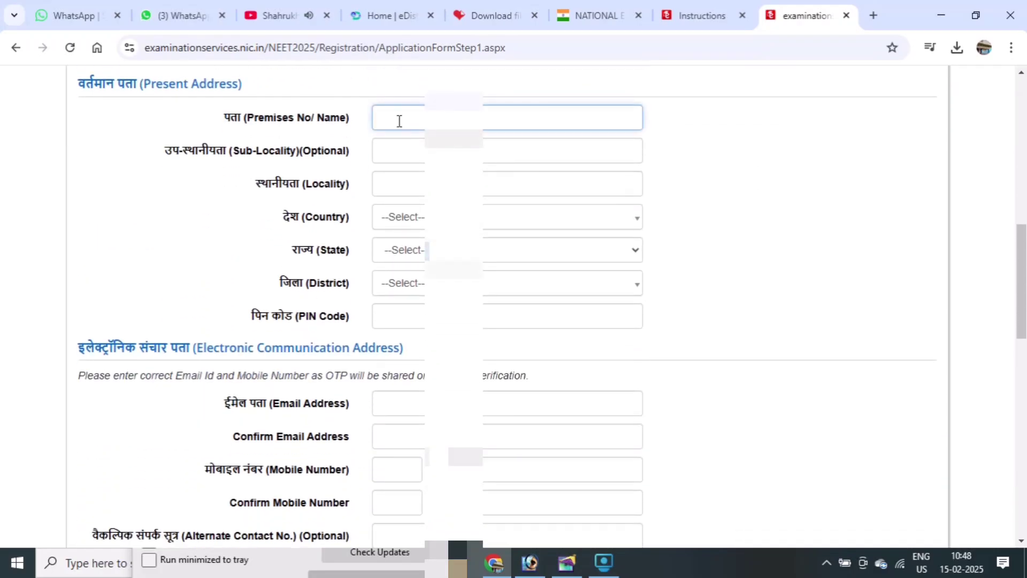
pyautogui.press('Tab')
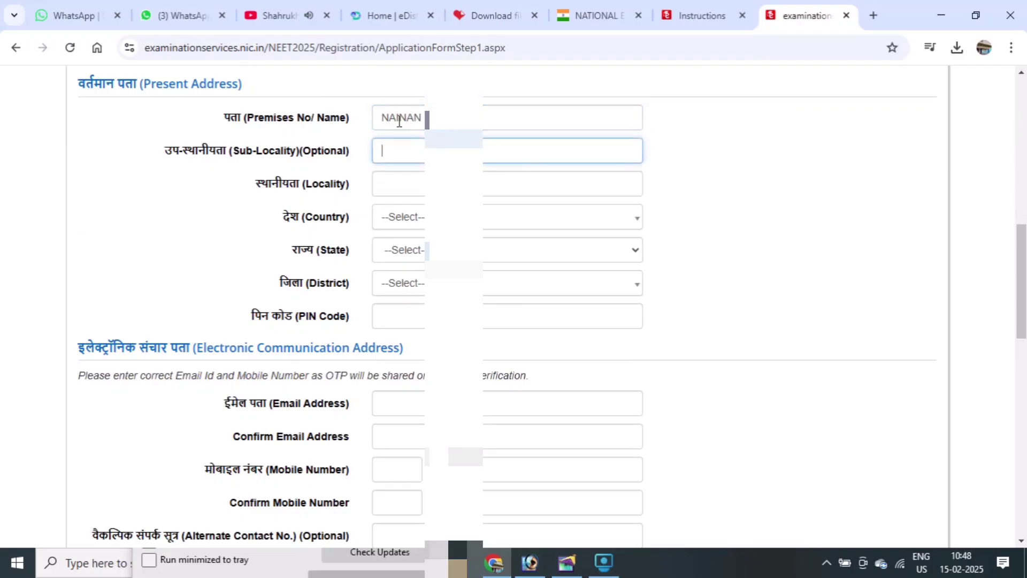
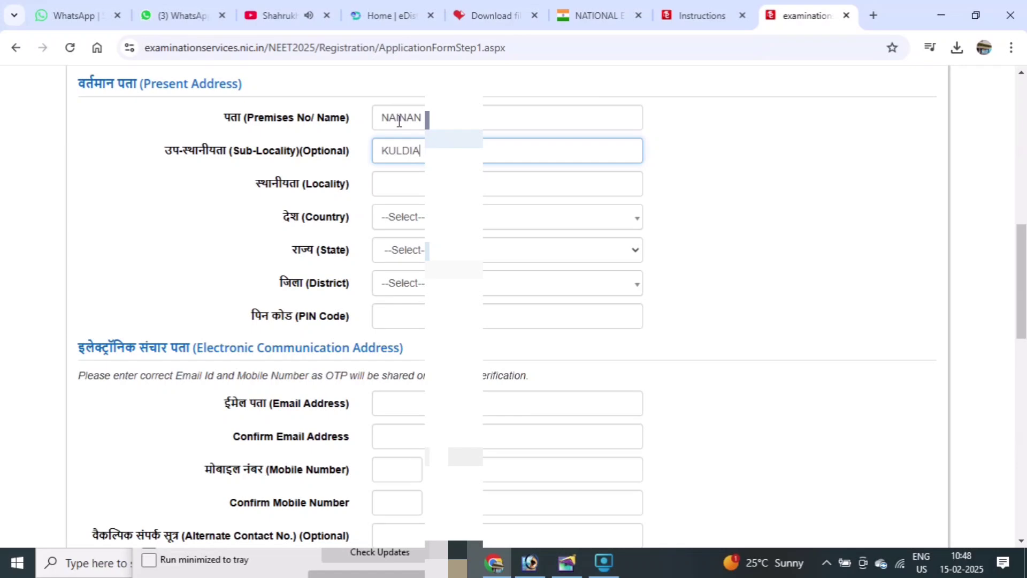
pyautogui.press('Tab')
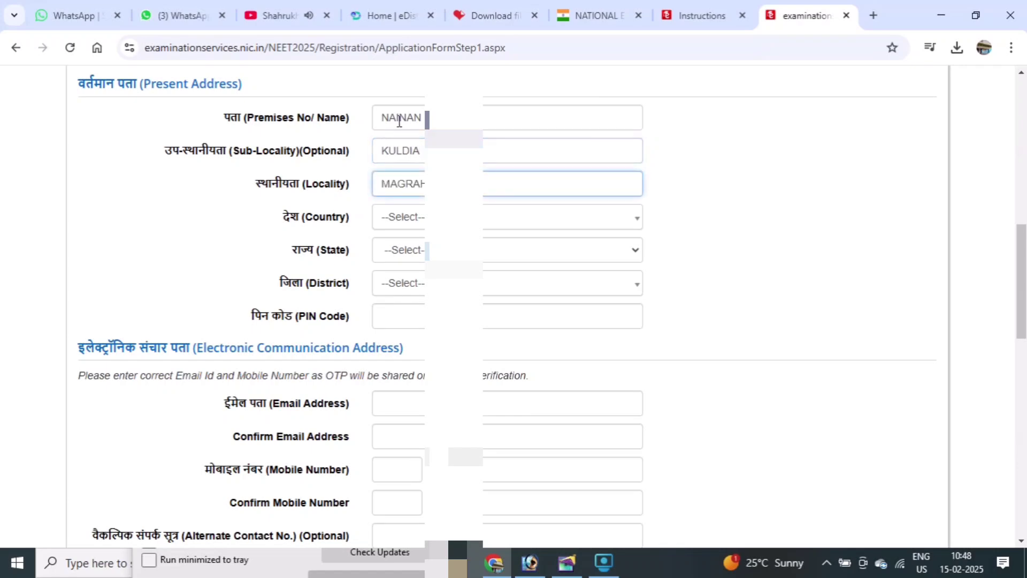
pyautogui.press('Tab')
pyautogui.write('i')
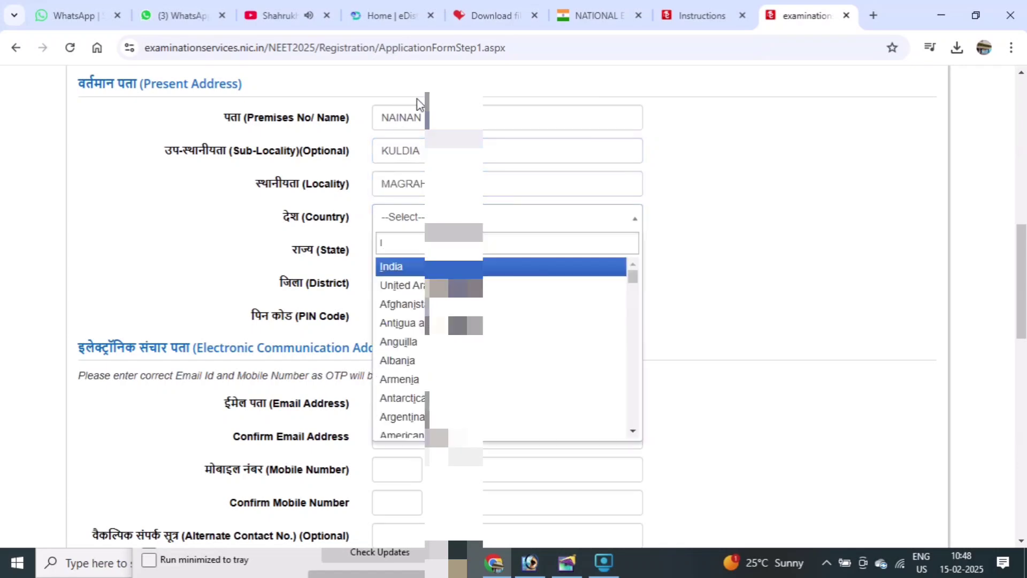
pyautogui.click(428, 266)
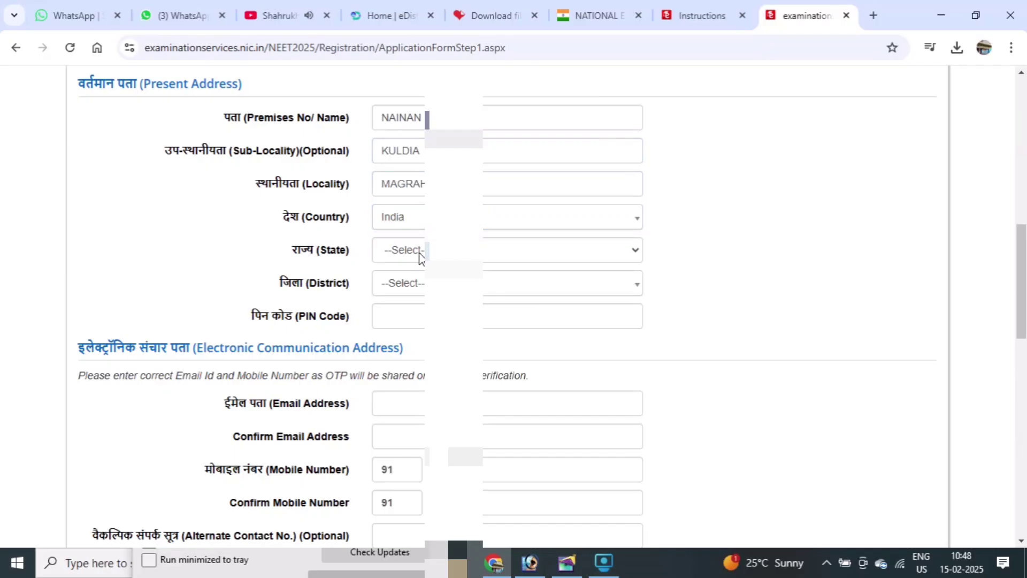
# - Select the present address state and district and enter its PIN code
pyautogui.click(420, 257)
pyautogui.write('w')
pyautogui.press('Return')
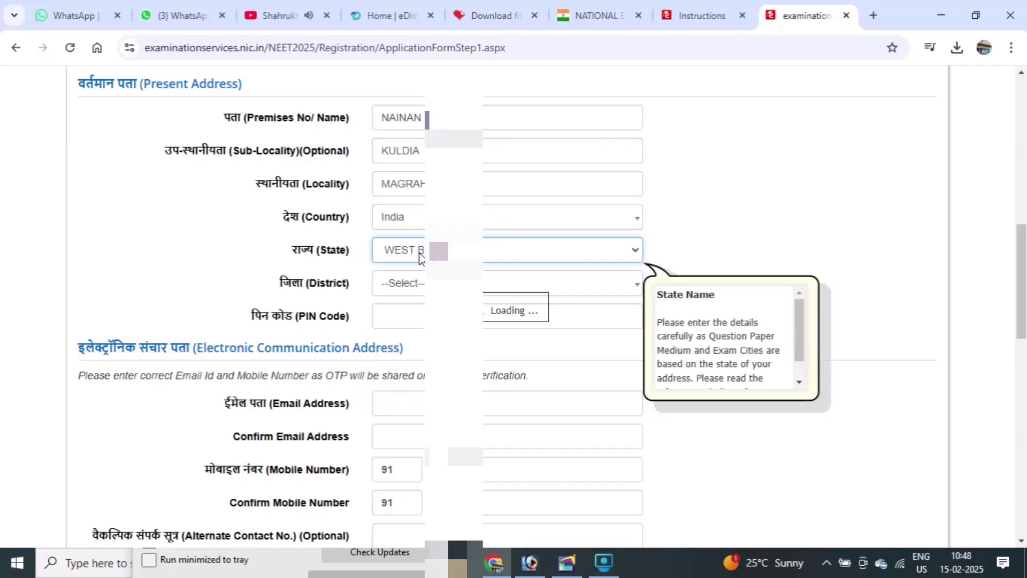
pyautogui.click(413, 288)
pyautogui.write('sou')
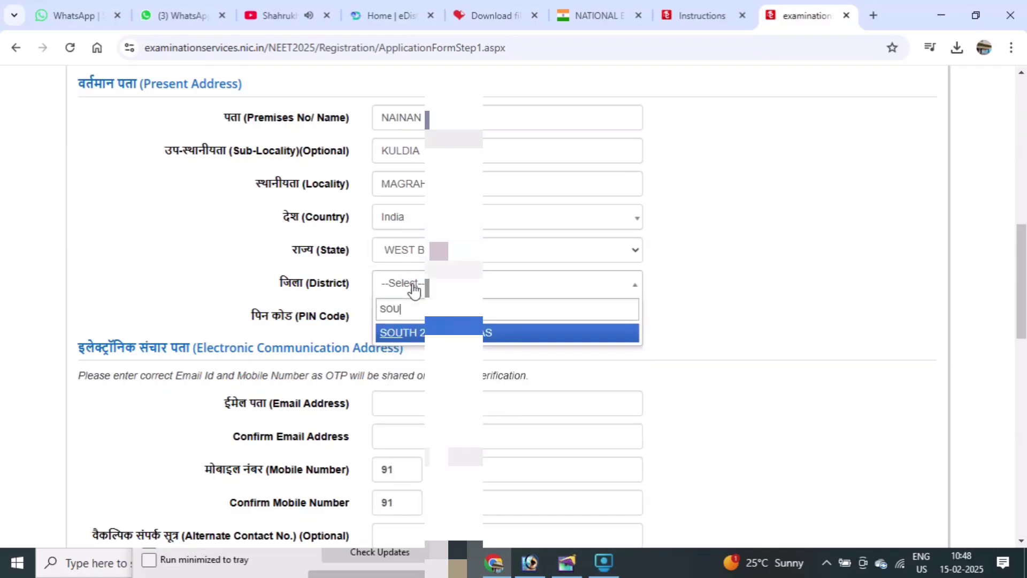
pyautogui.press('Return')
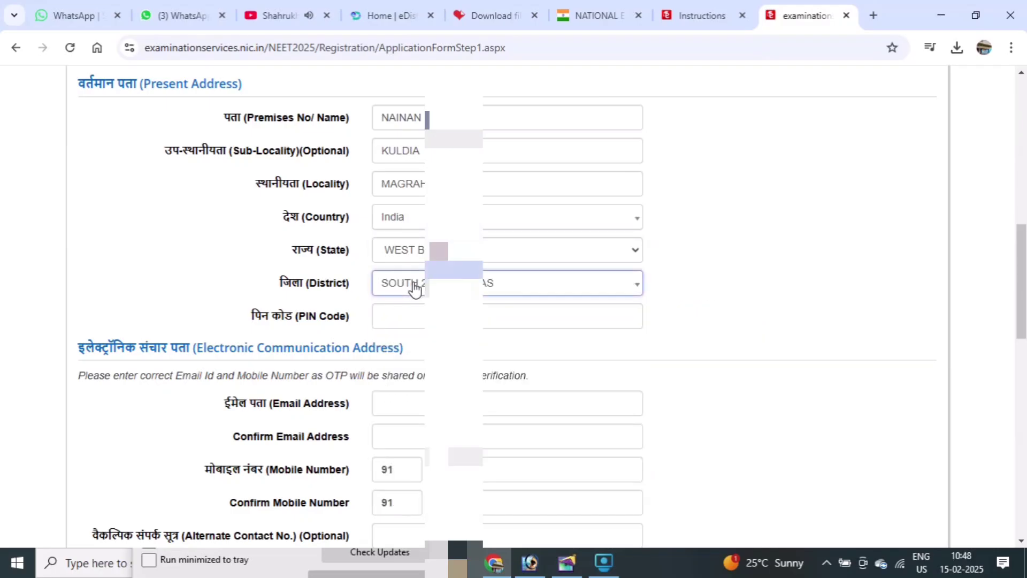
pyautogui.click(388, 318)
pyautogui.write('743355')
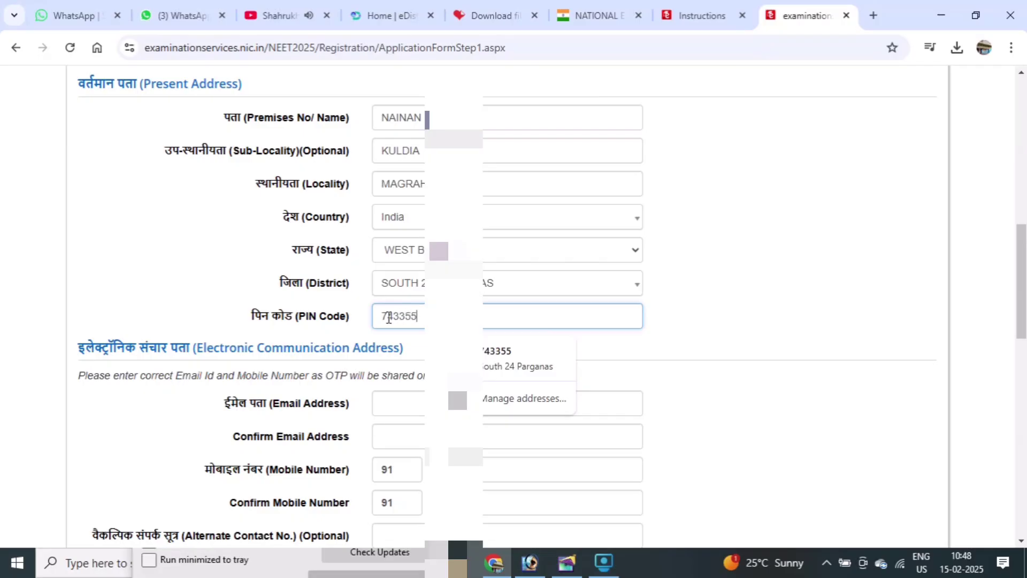
pyautogui.press('Tab')
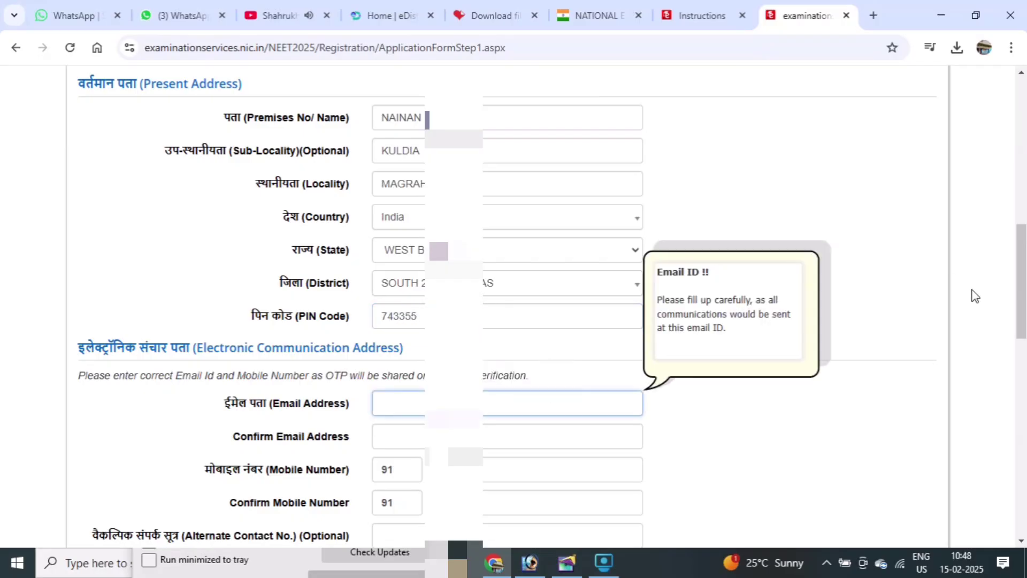
# - Enter the e-mail, mobile and alternate contact numbers, and make permanent address same as present
pyautogui.scroll(-3, 920, 307)
pyautogui.scroll(-2, 923, 307)
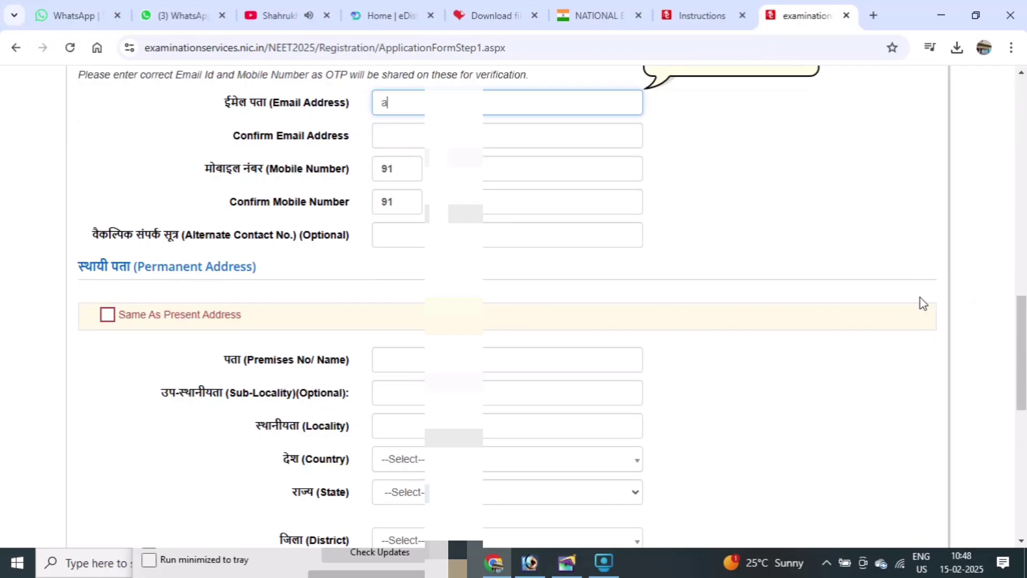
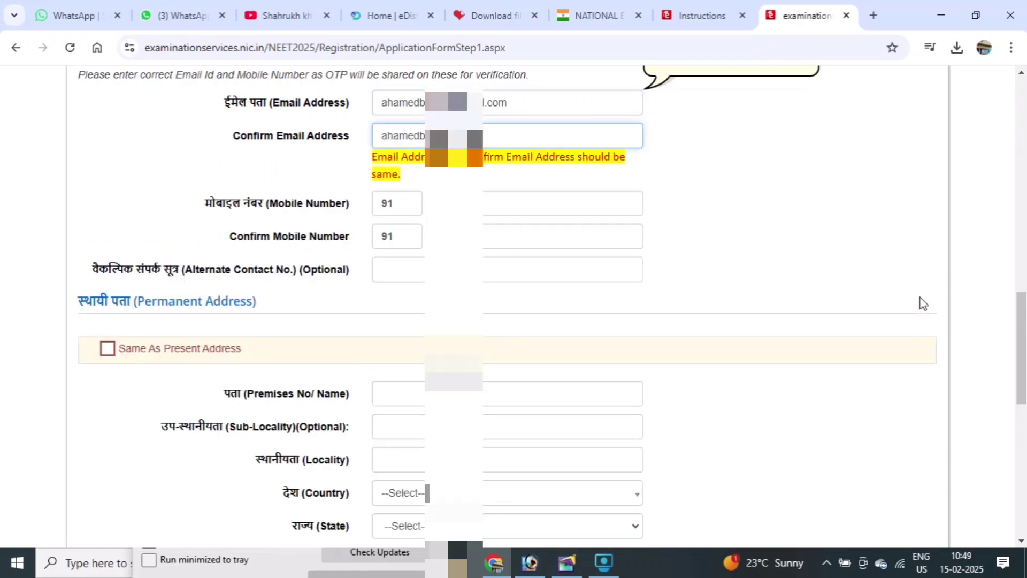
pyautogui.press('Tab')
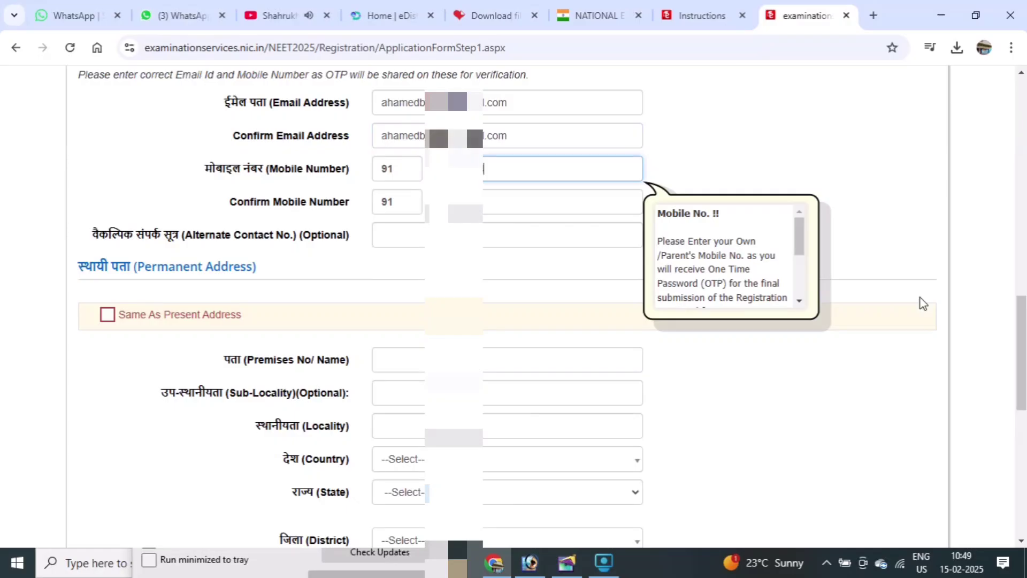
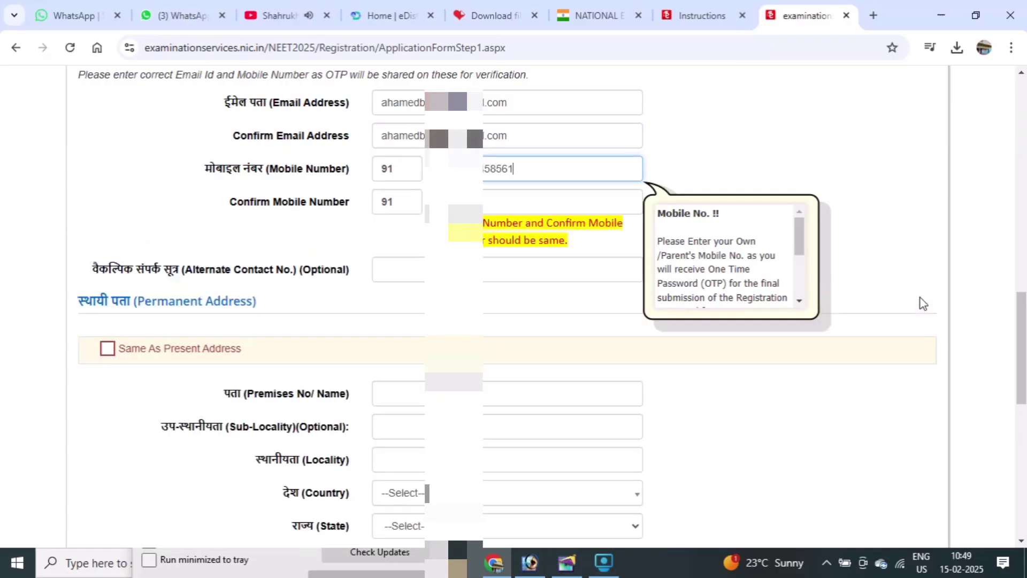
pyautogui.press('Tab')
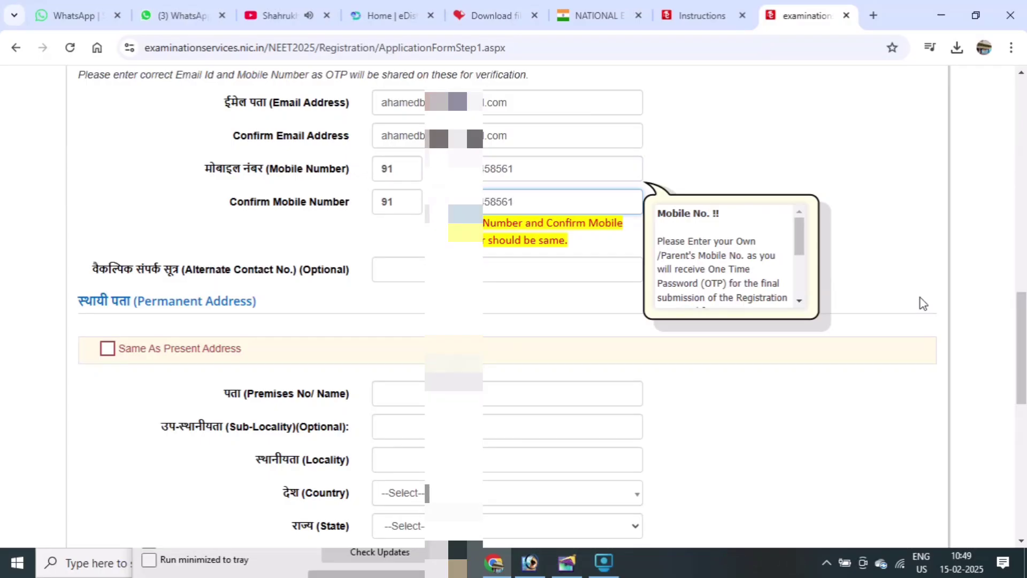
pyautogui.press('Tab')
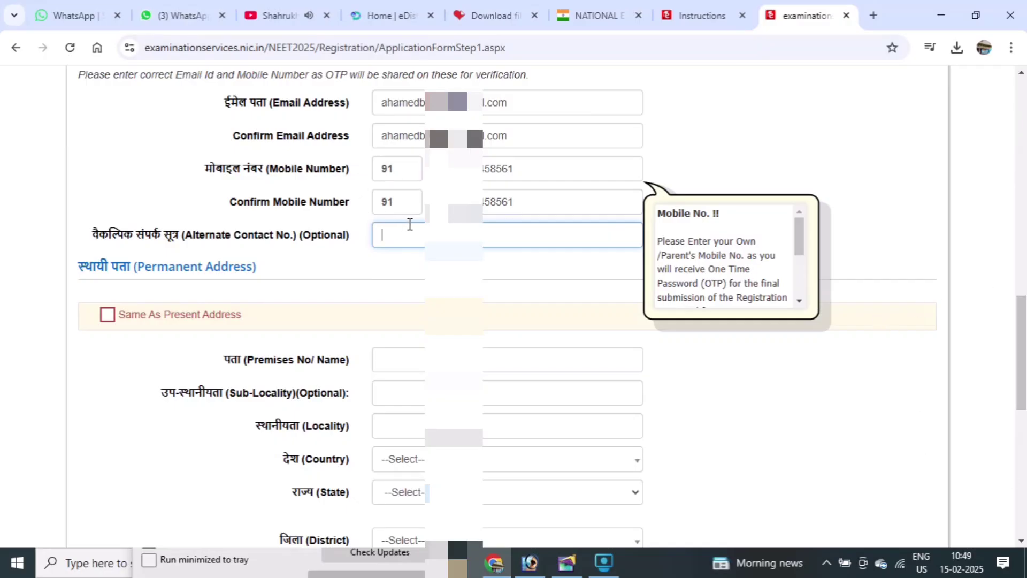
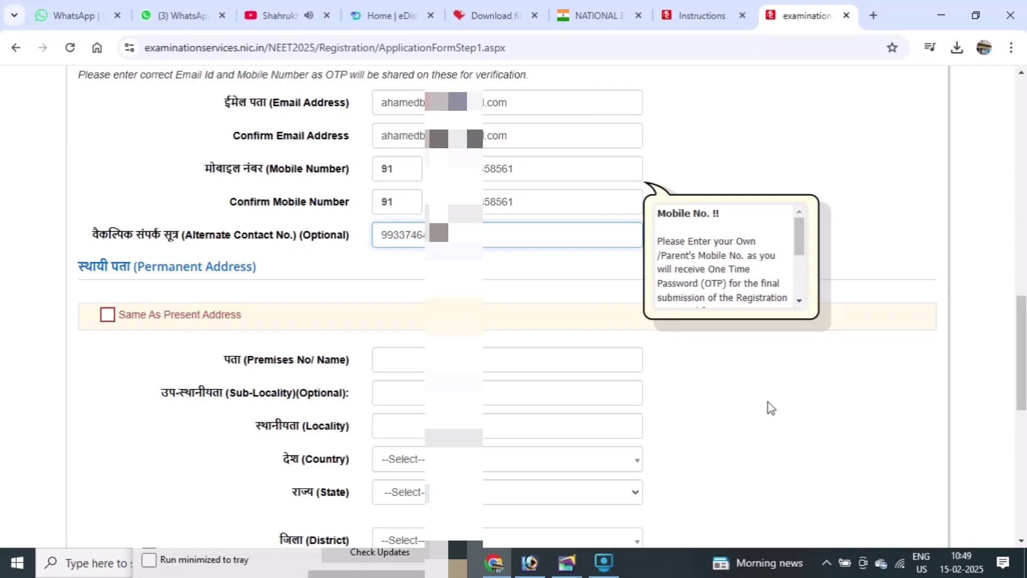
pyautogui.click(769, 402)
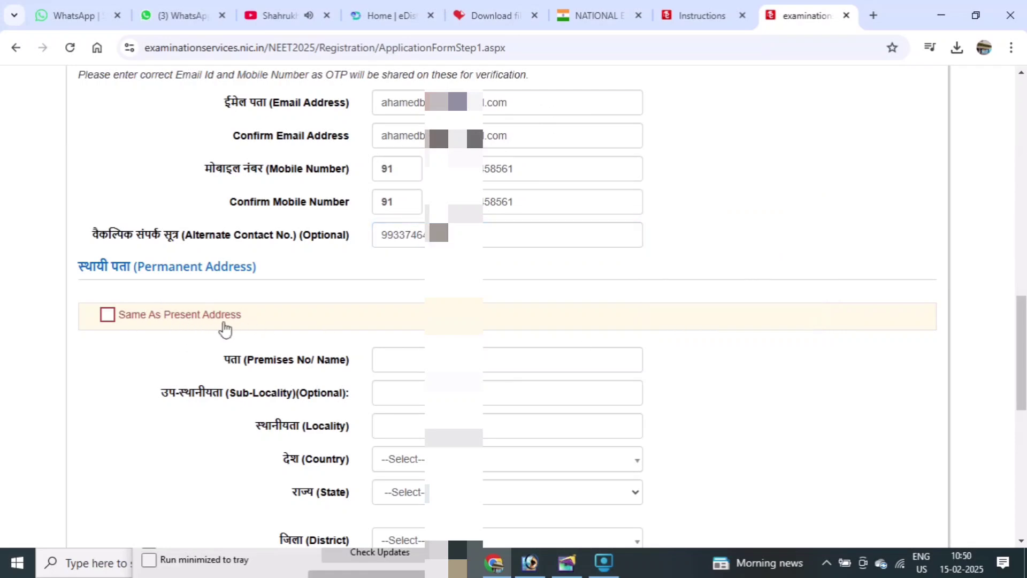
pyautogui.scroll(-3, 690, 306)
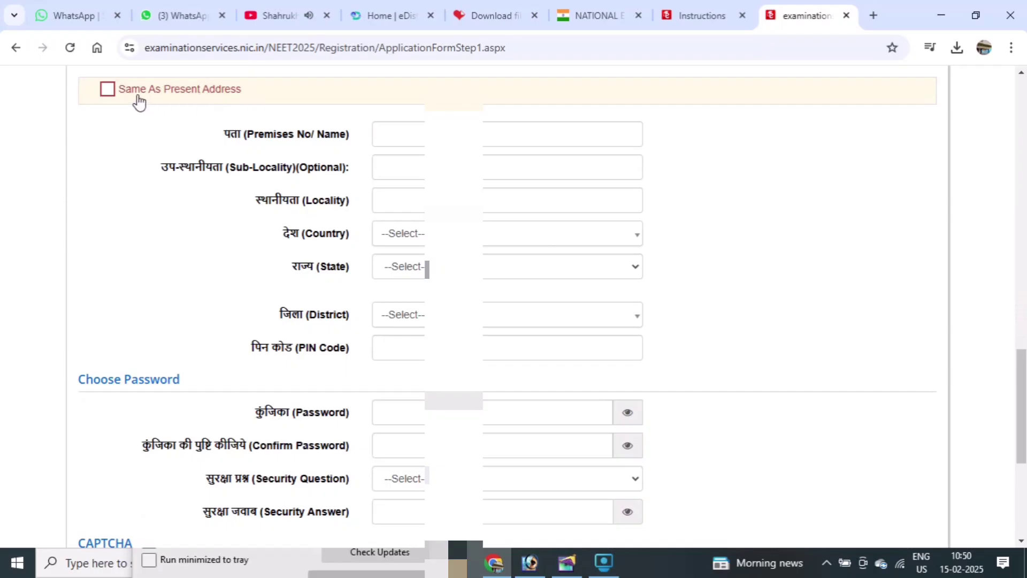
pyautogui.click(107, 91)
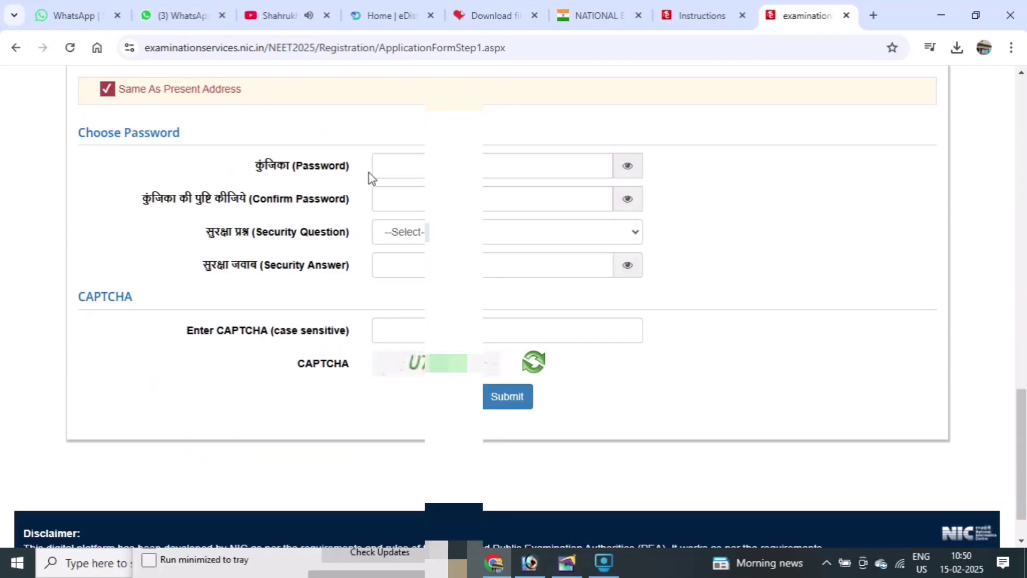
# - Set and confirm the password, answer the place-of-birth security question, and enter the CAPTCHA code
pyautogui.click(415, 169)
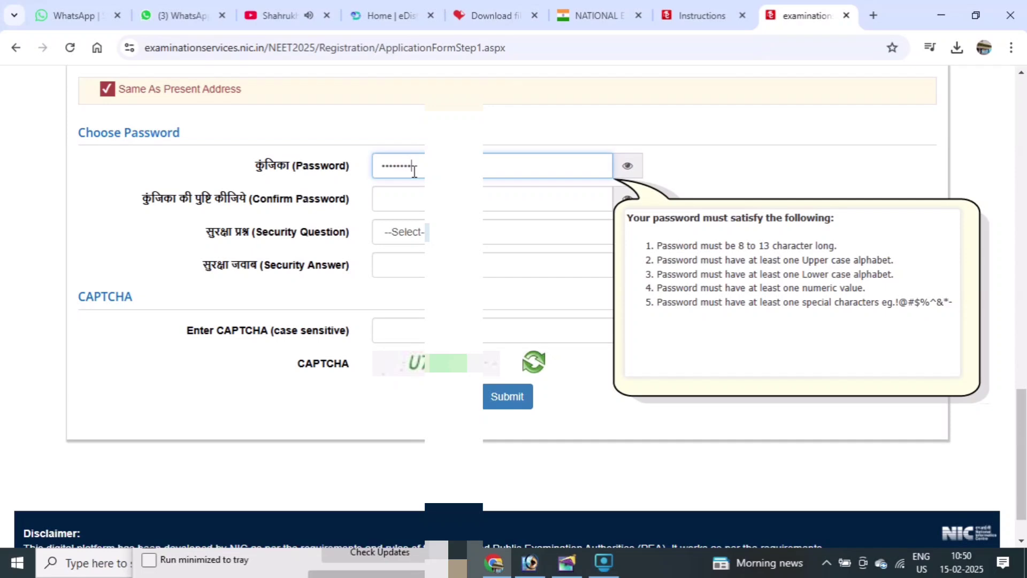
pyautogui.press('Tab')
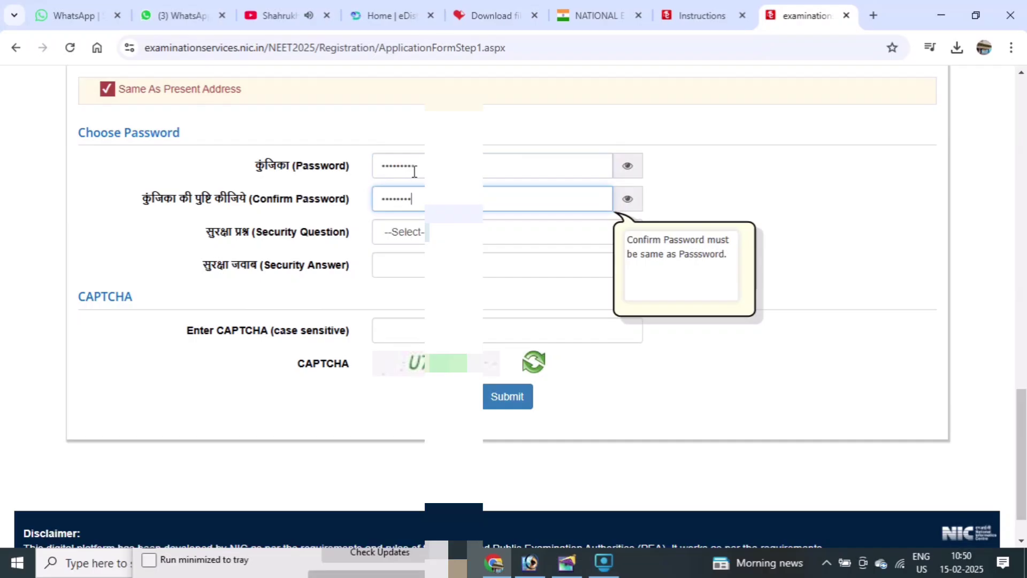
pyautogui.click(409, 235)
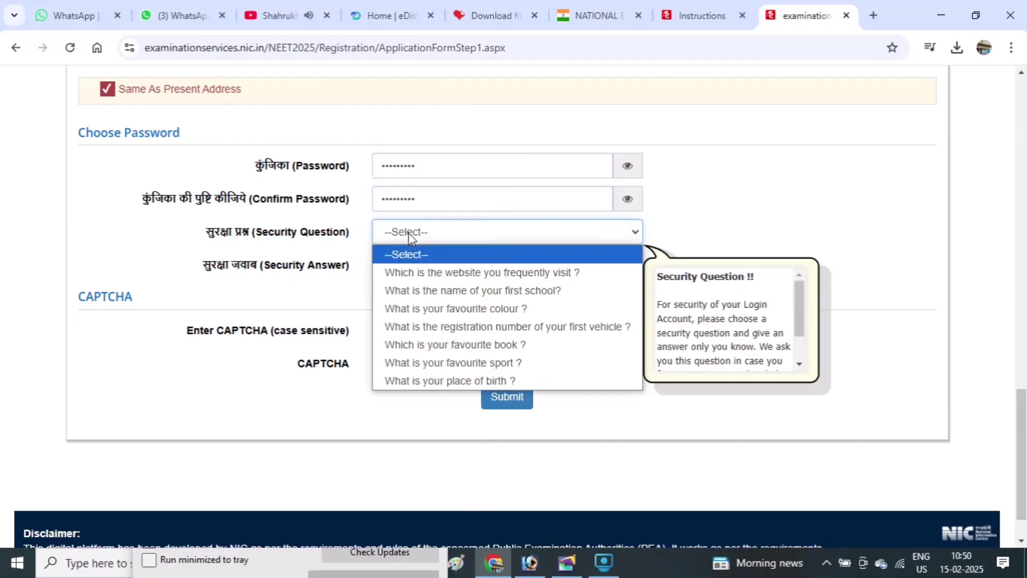
pyautogui.click(451, 380)
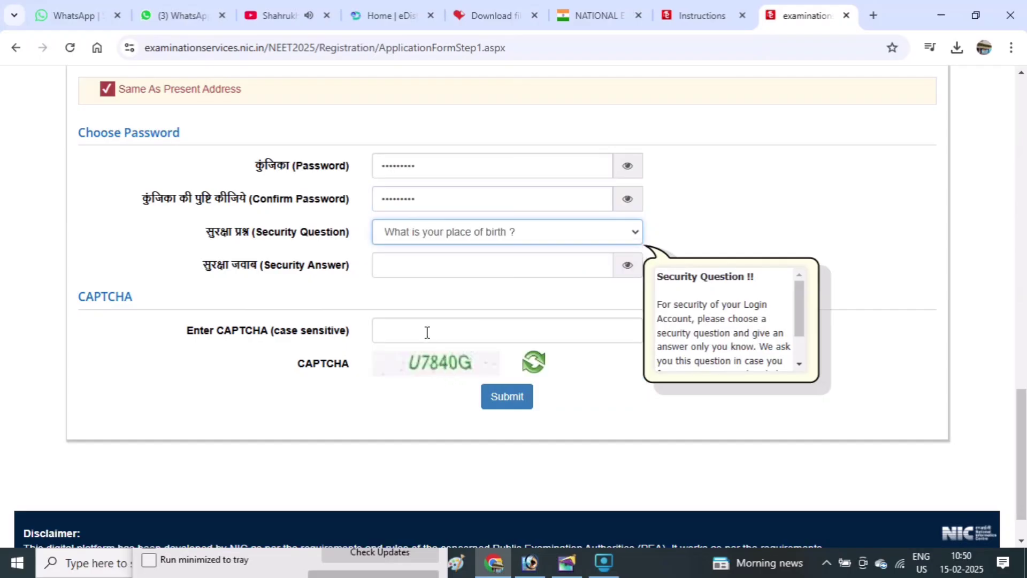
pyautogui.click(394, 259)
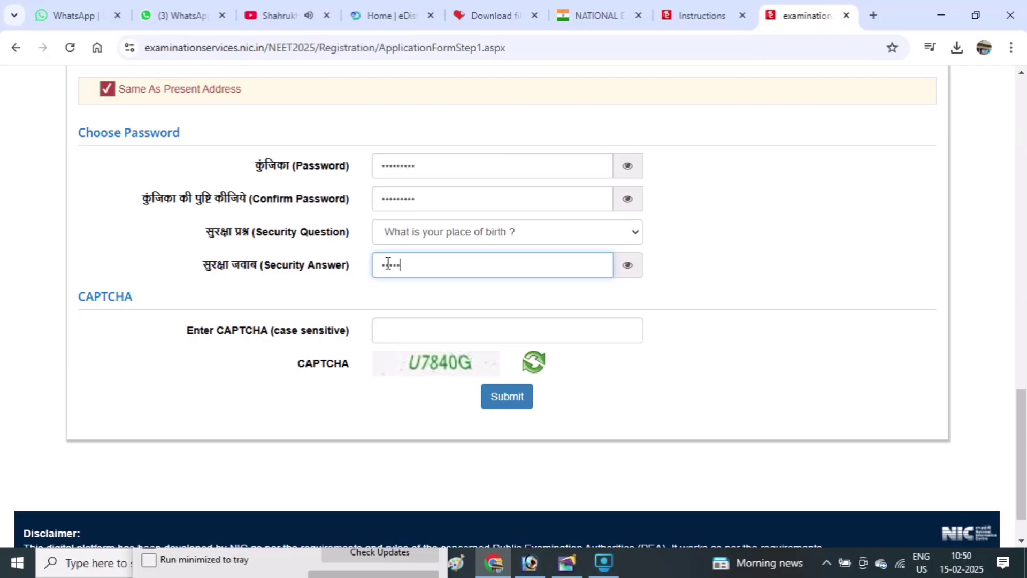
pyautogui.press('Tab')
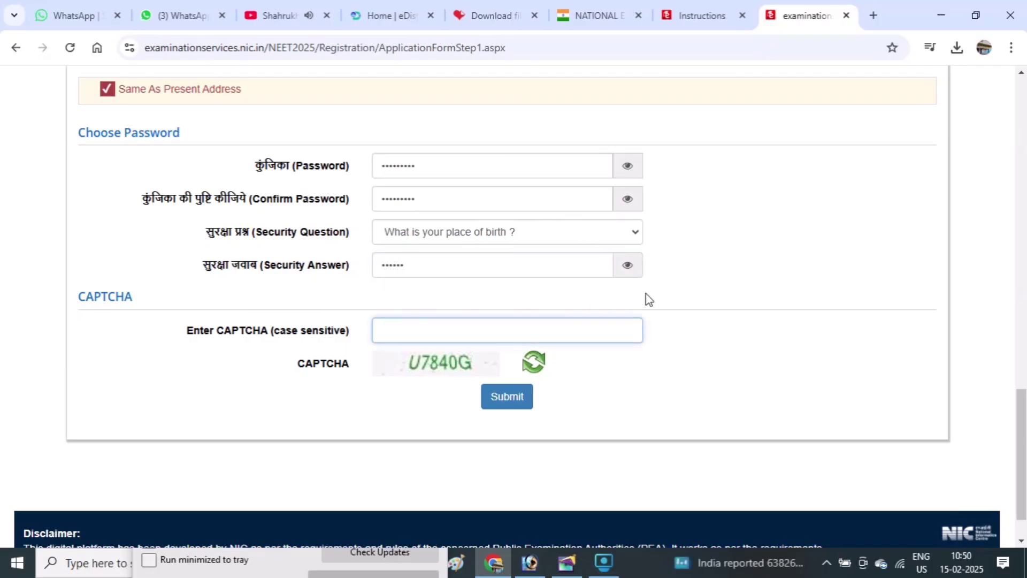
pyautogui.write('U7840')
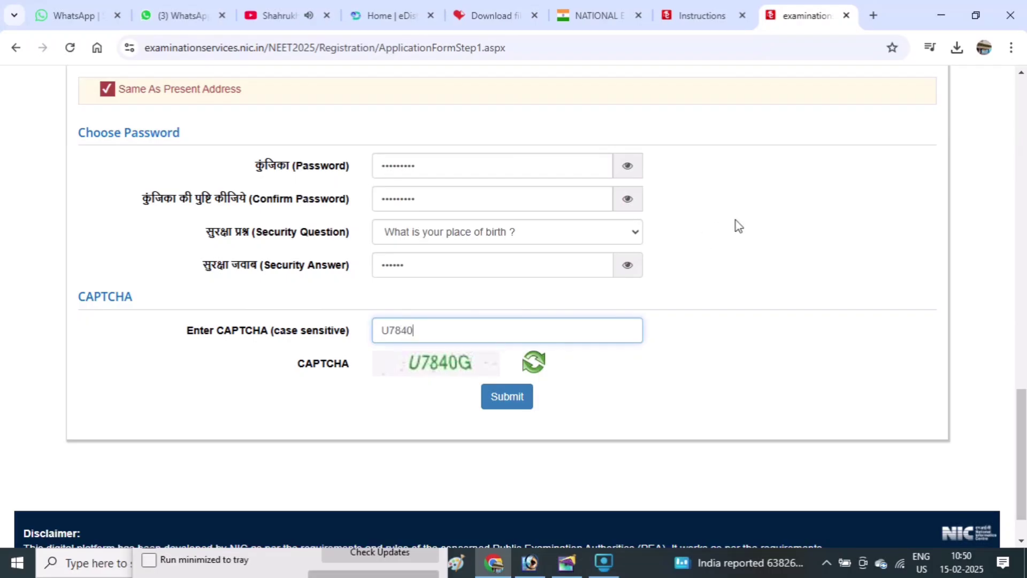
pyautogui.write('G')
# - Submit the registration form and dismiss the Review Page notice
pyautogui.scroll(-1, 758, 217)
pyautogui.click(505, 344)
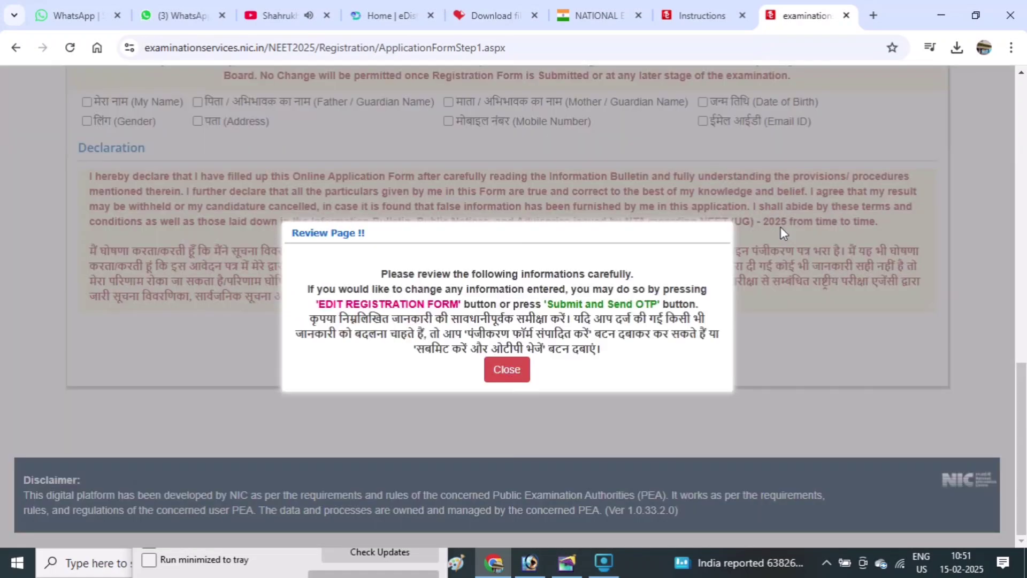
pyautogui.click(507, 371)
# - Tick all eight particulars including Mobile Number and Email ID, agree, and choose Submit and Send OTP
pyautogui.scroll(3, 91, 256)
pyautogui.click(89, 253)
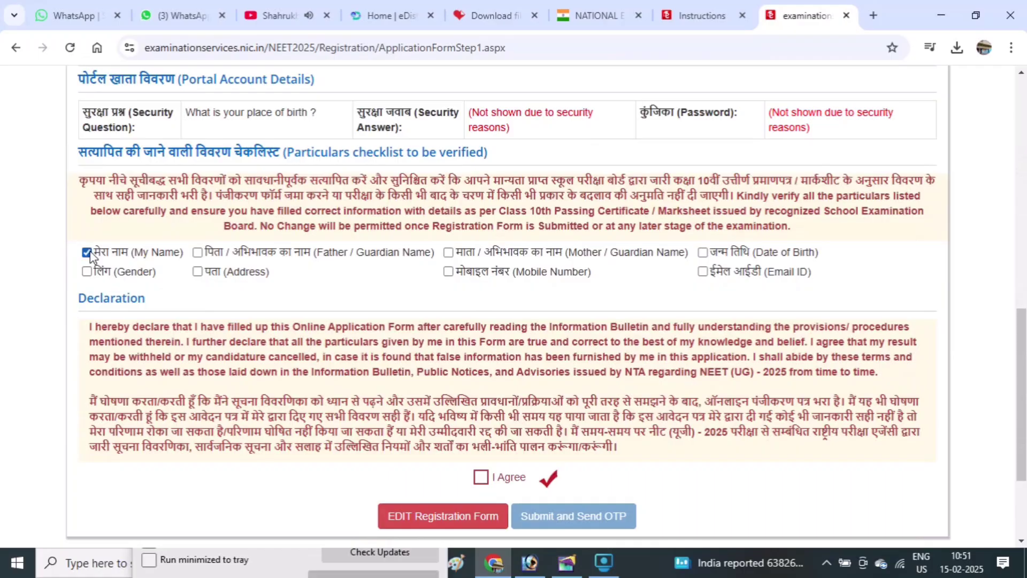
pyautogui.press('space')
pyautogui.press('Tab')
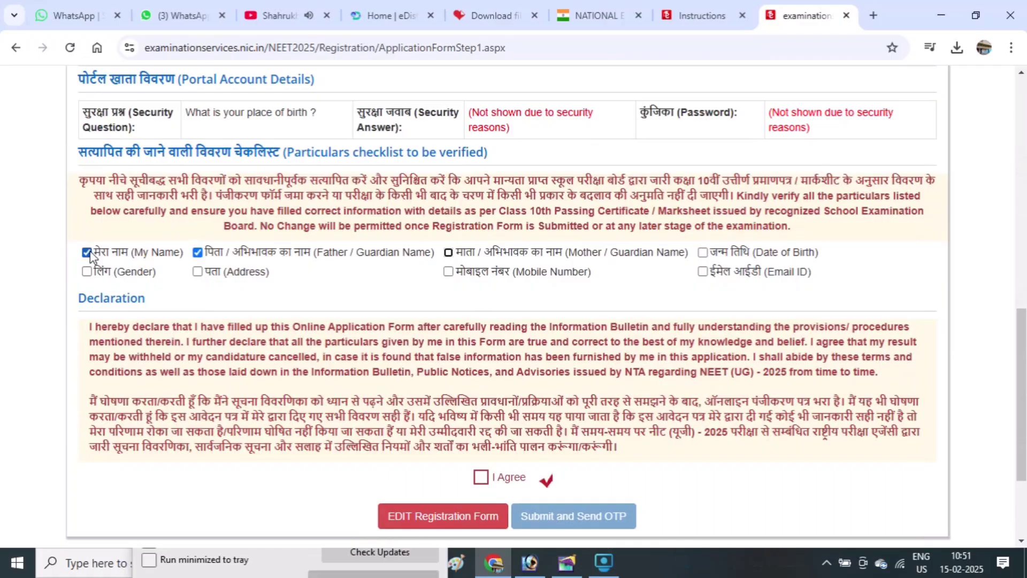
pyautogui.press('space')
pyautogui.press('Tab')
pyautogui.press('space')
pyautogui.press('Tab')
pyautogui.press('space')
pyautogui.press('Tab')
pyautogui.click(449, 272)
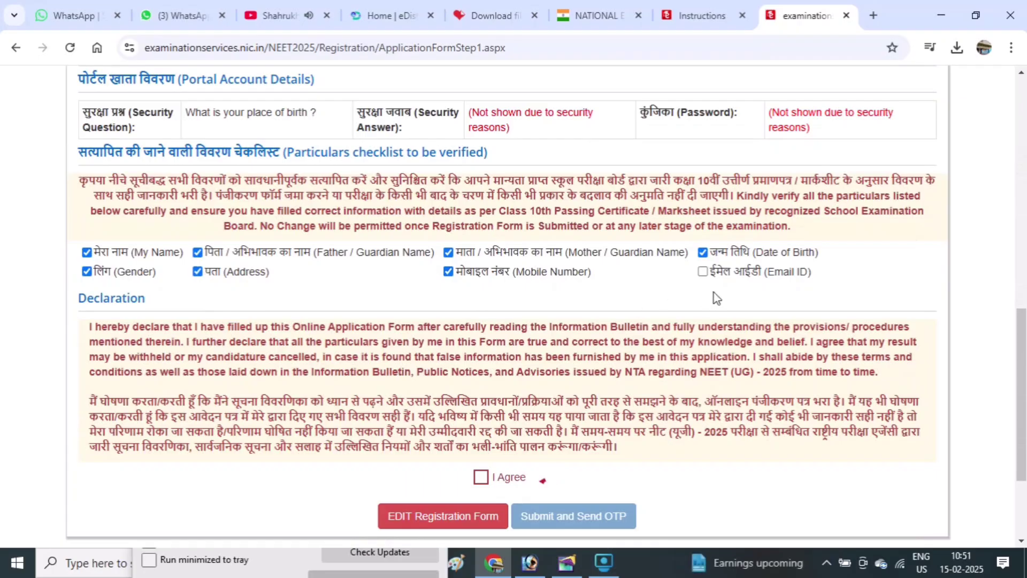
pyautogui.click(703, 271)
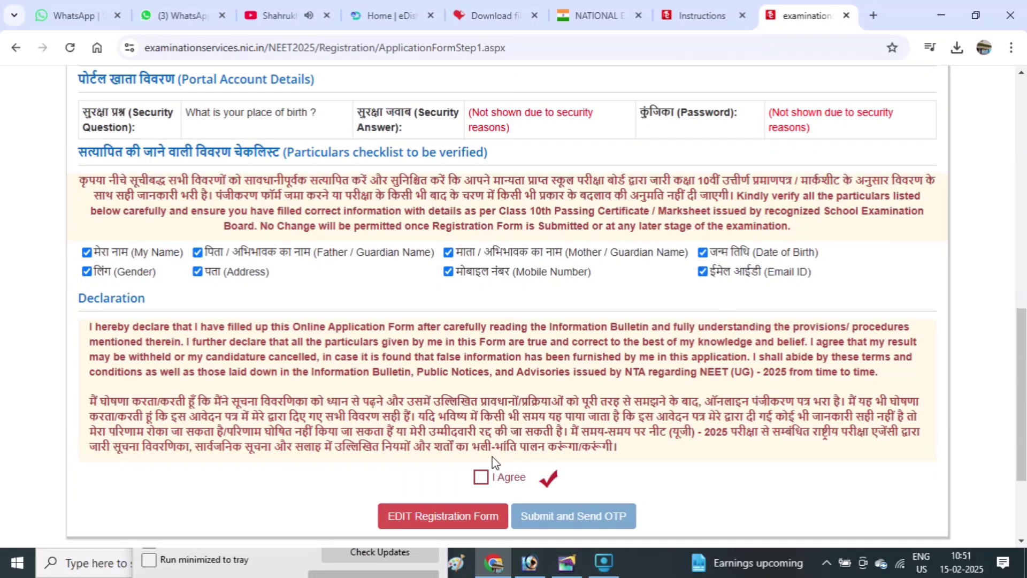
pyautogui.click(481, 476)
pyautogui.scroll(-1, 700, 432)
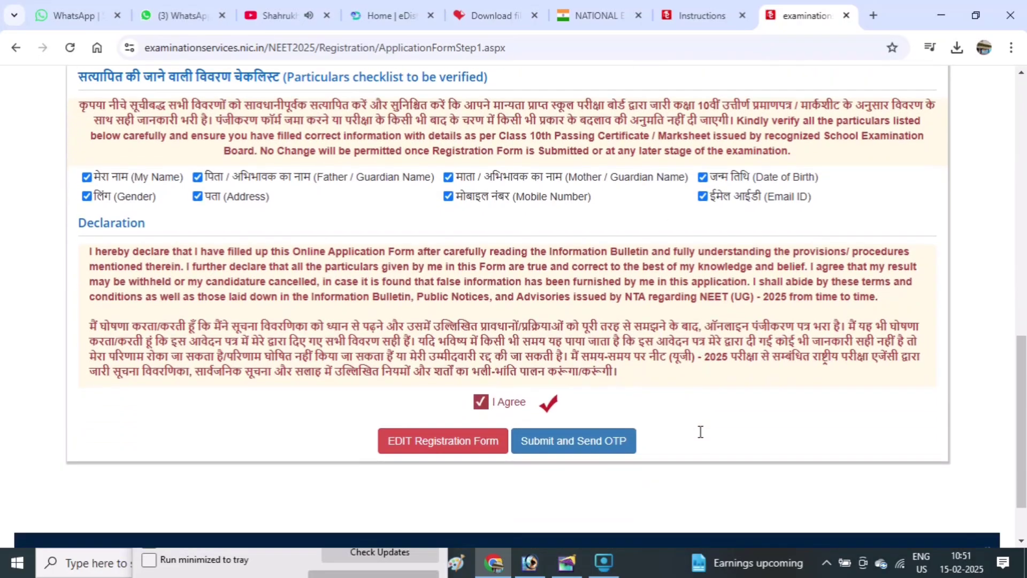
pyautogui.click(580, 441)
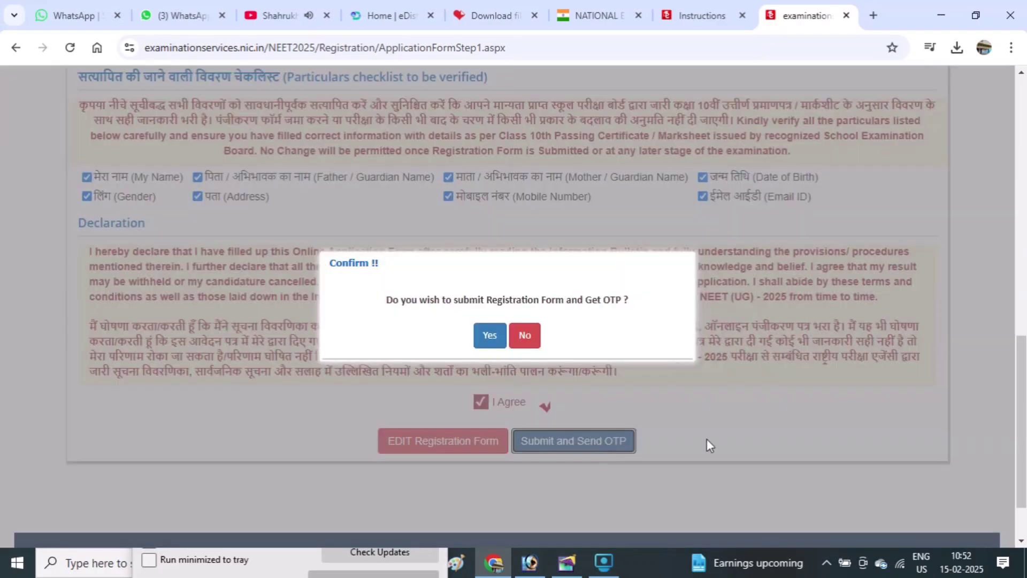
# - Confirm with Yes, paste the six-digit SMS OTP and submit the registration form
pyautogui.click(490, 338)
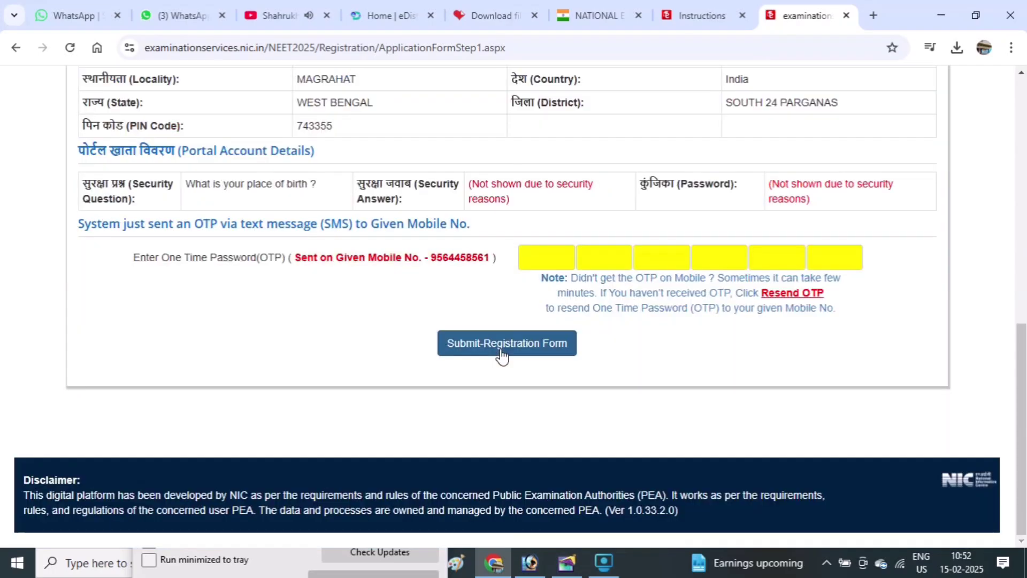
pyautogui.click(549, 253)
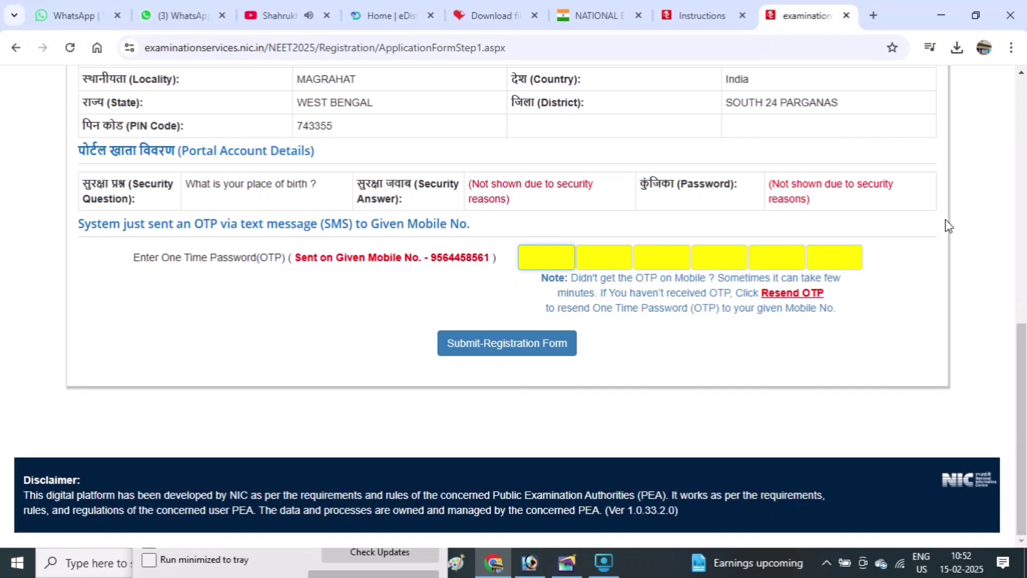
pyautogui.hotkey('ctrl', 'v')
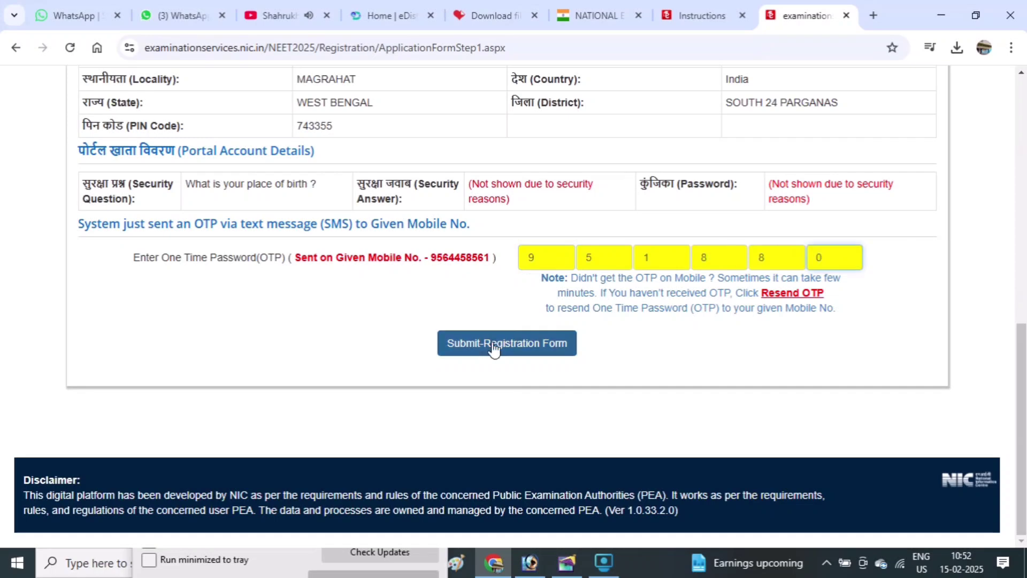
pyautogui.click(493, 347)
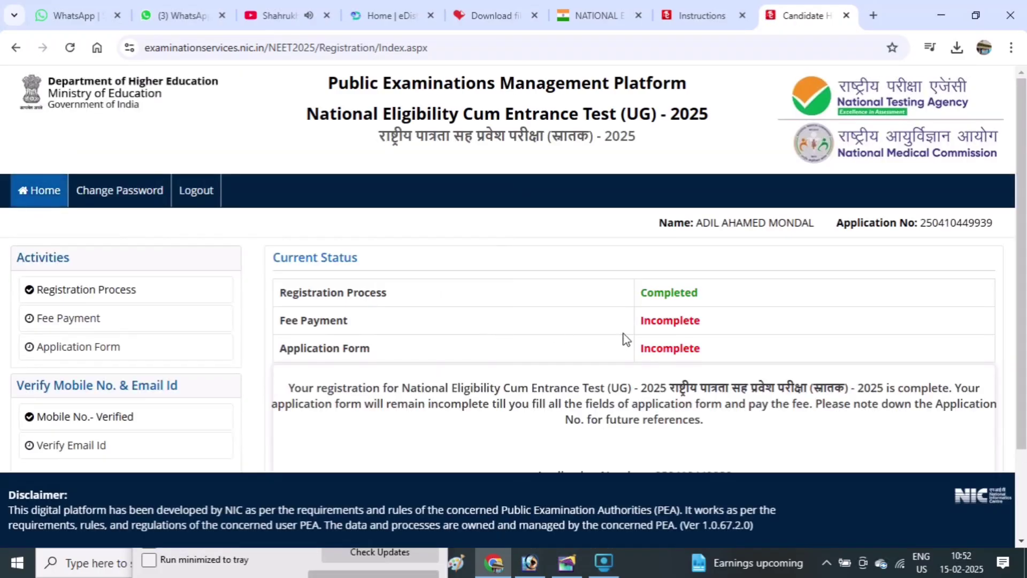
# - Continue into the personal details step and set nationality Indian with eligibility state WEST BENGAL
pyautogui.scroll(-2, 463, 347)
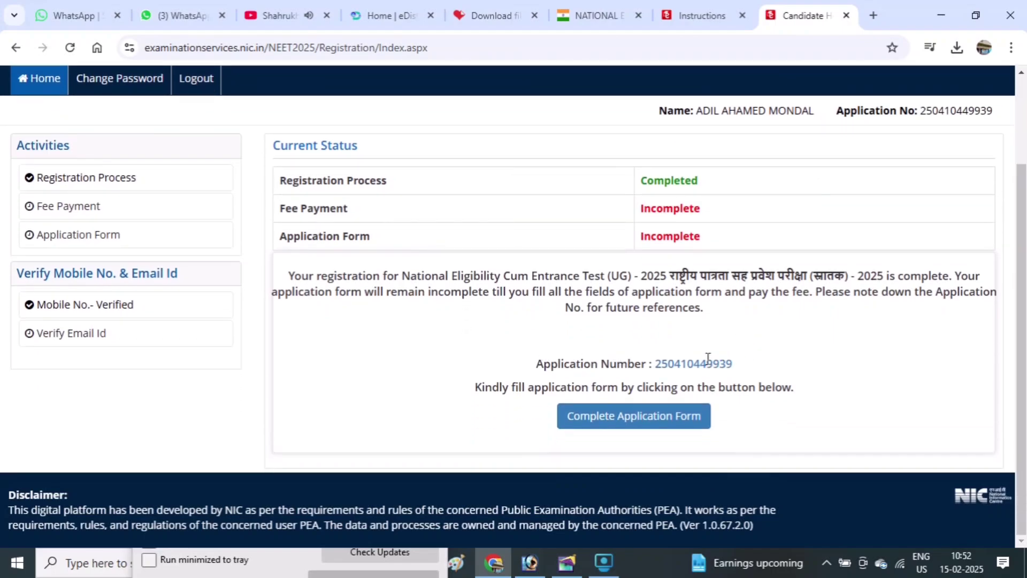
pyautogui.click(642, 429)
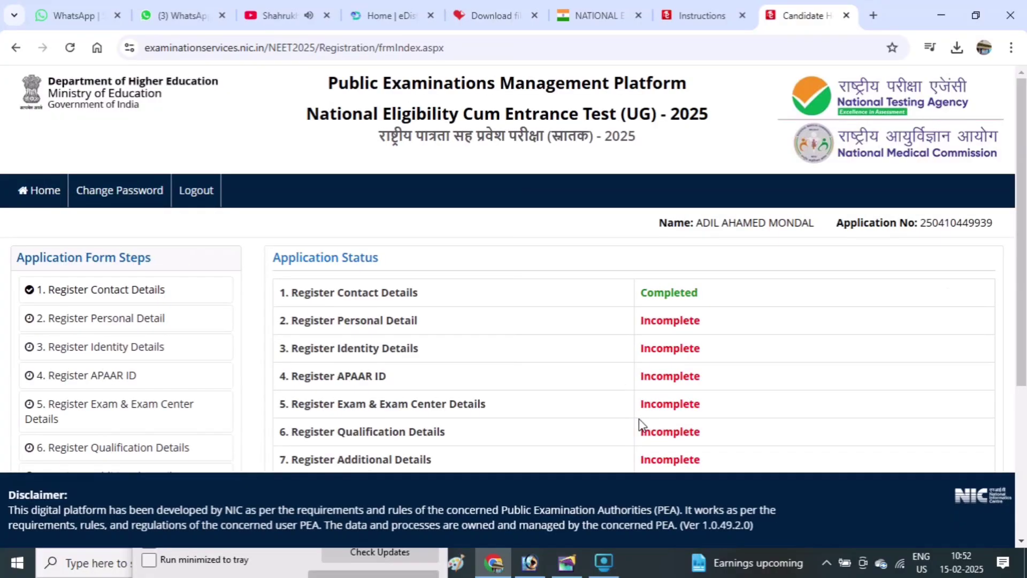
pyautogui.scroll(-4, 641, 424)
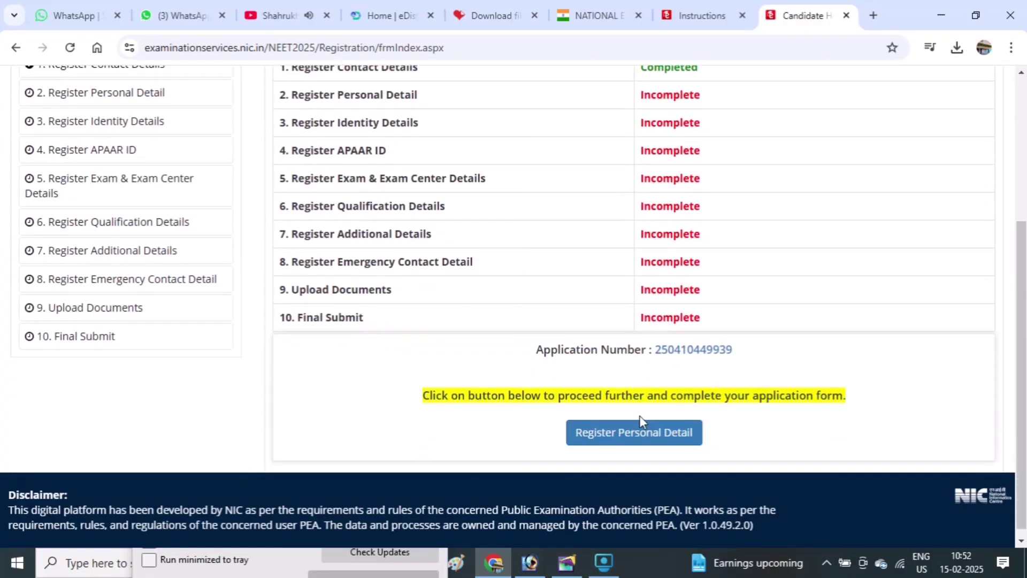
pyautogui.click(640, 433)
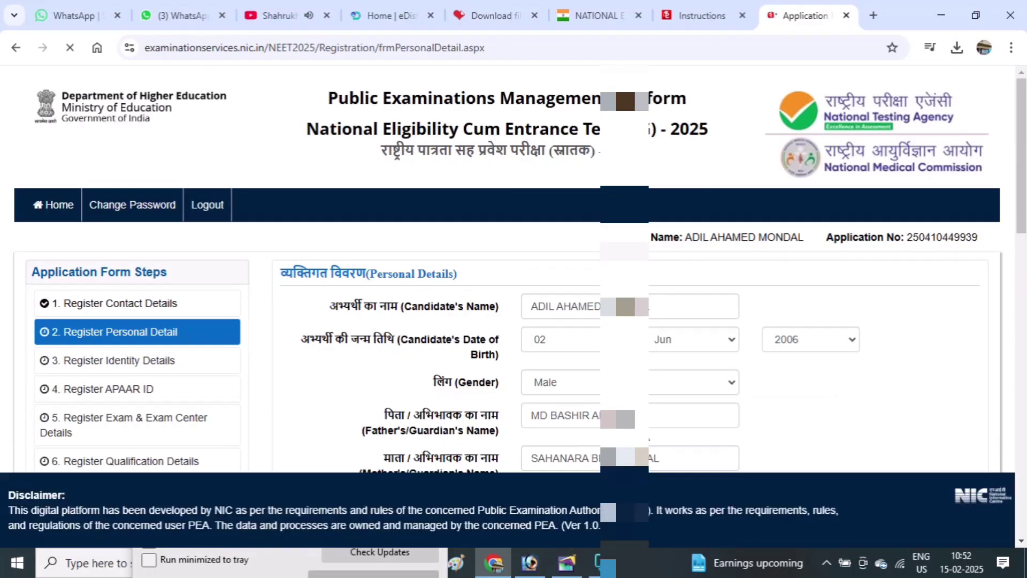
pyautogui.scroll(-4, 699, 397)
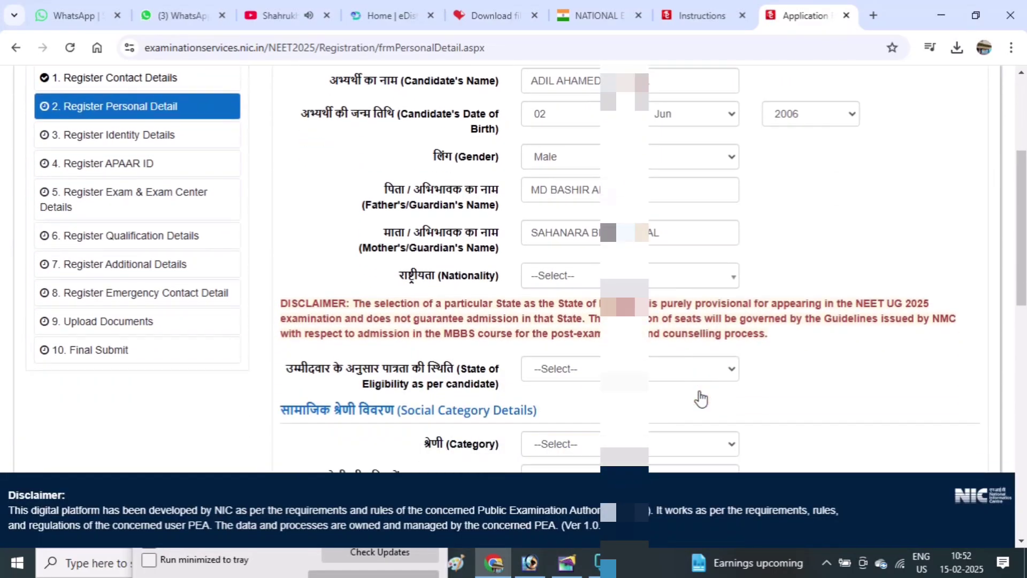
pyautogui.click(591, 276)
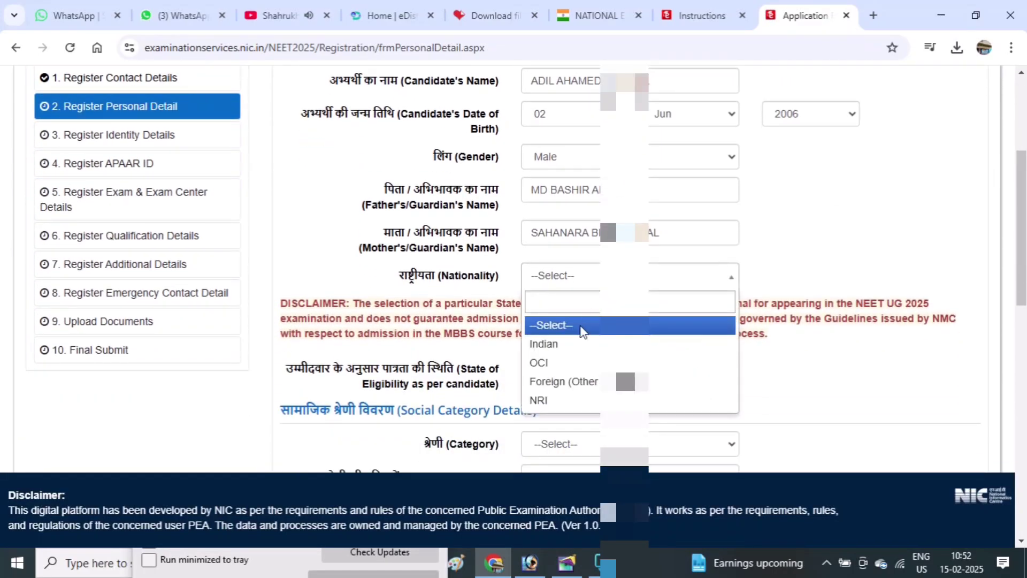
pyautogui.click(576, 343)
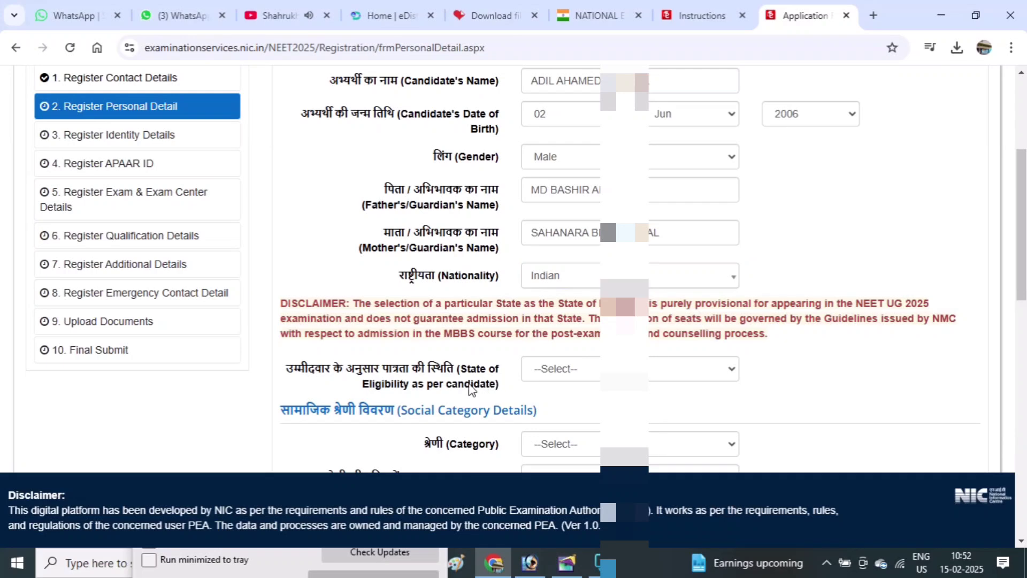
pyautogui.click(624, 369)
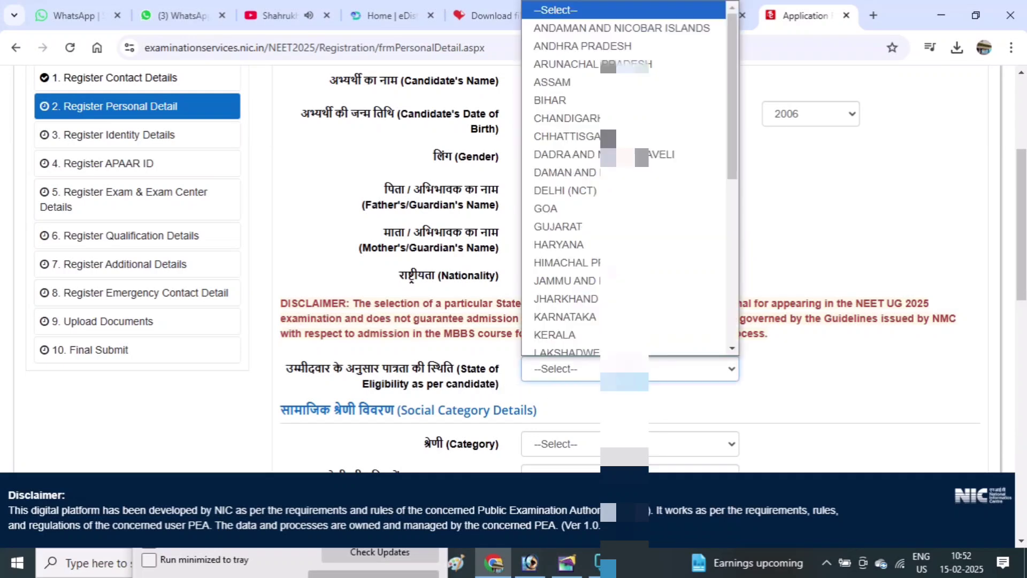
pyautogui.press('w')
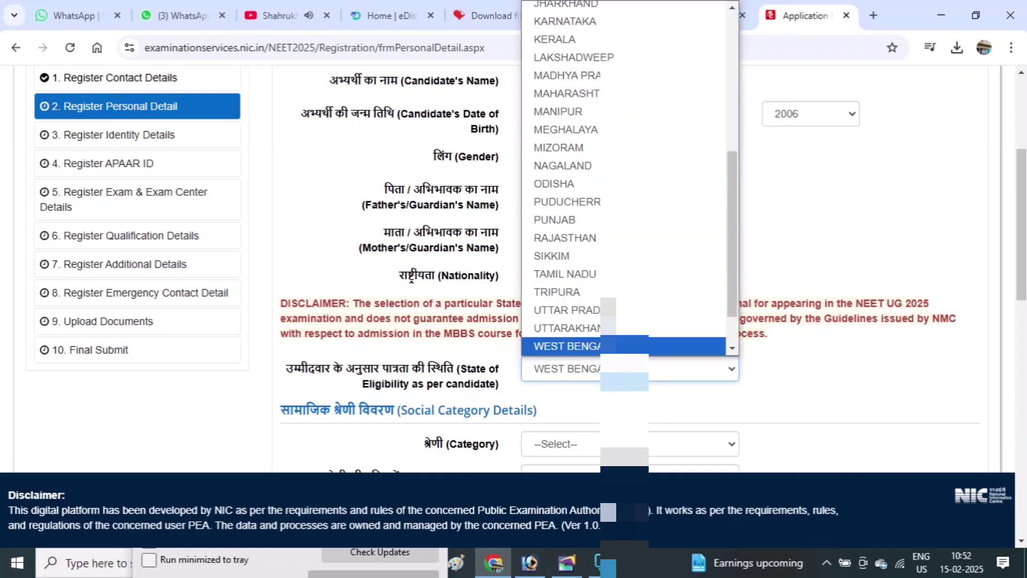
pyautogui.press('Return')
# - Set and confirm category General, and answer No to the PwD/PwBD and diabetic questions
pyautogui.scroll(-4, 567, 219)
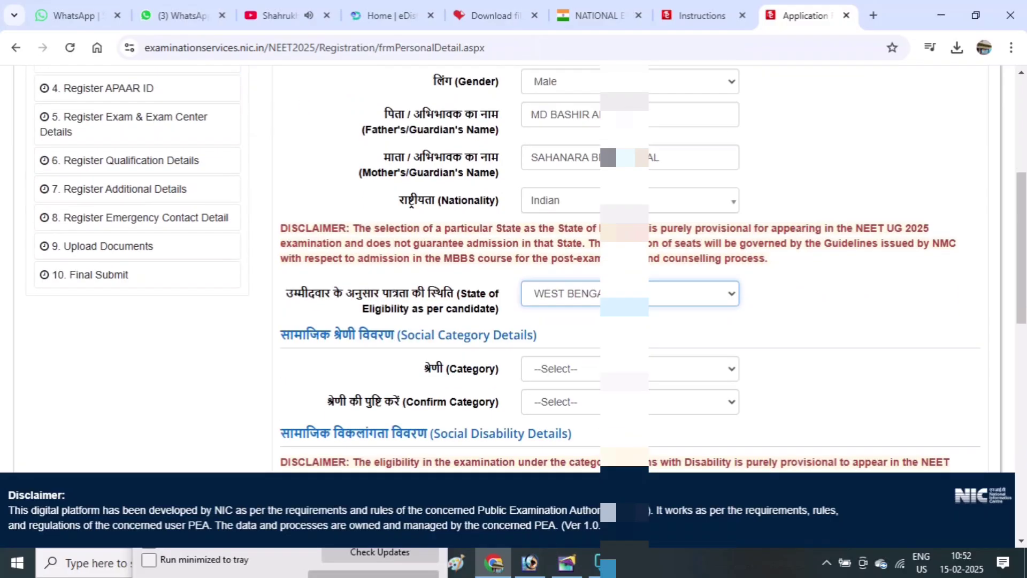
pyautogui.click(568, 220)
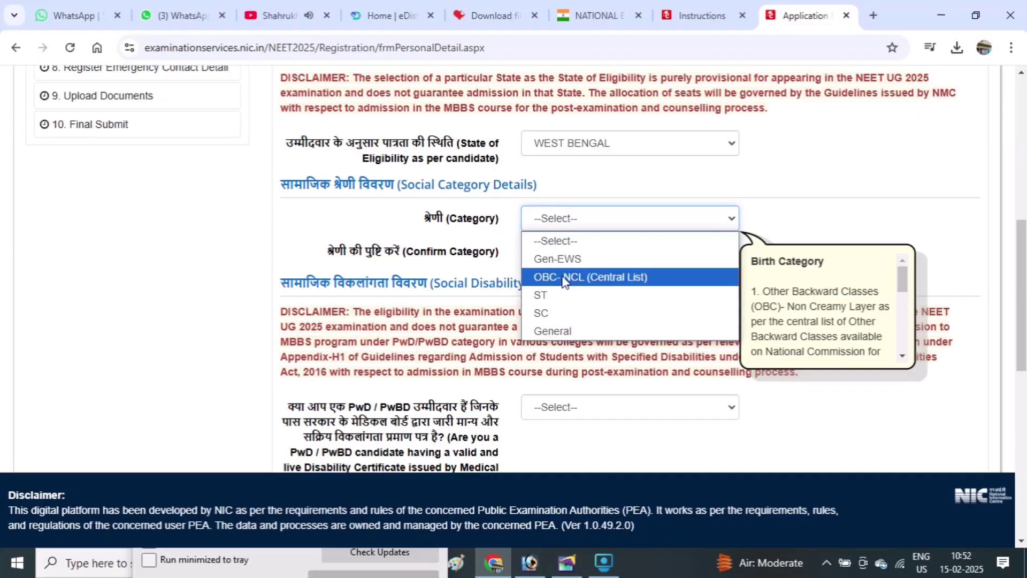
pyautogui.click(557, 329)
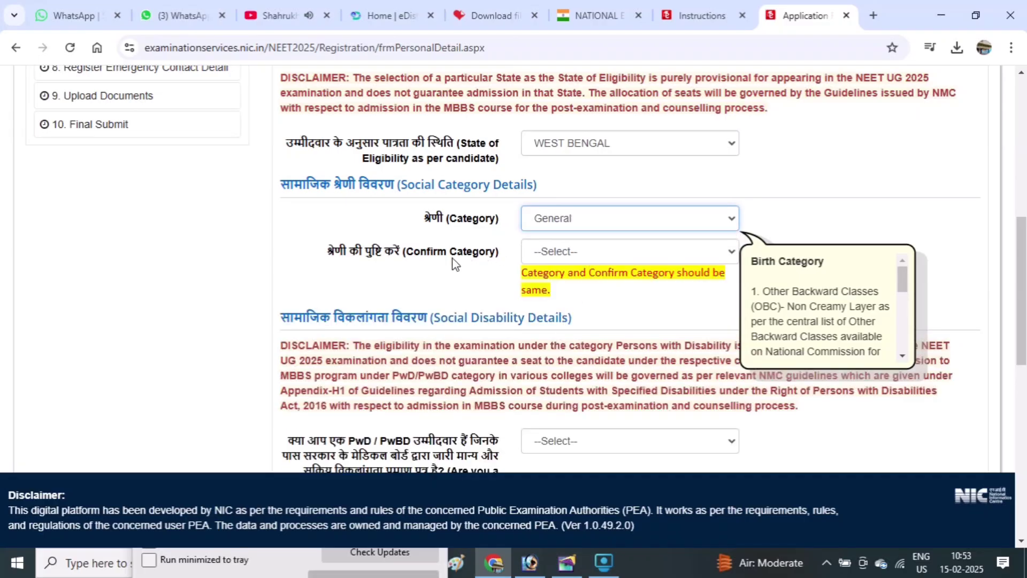
pyautogui.click(571, 253)
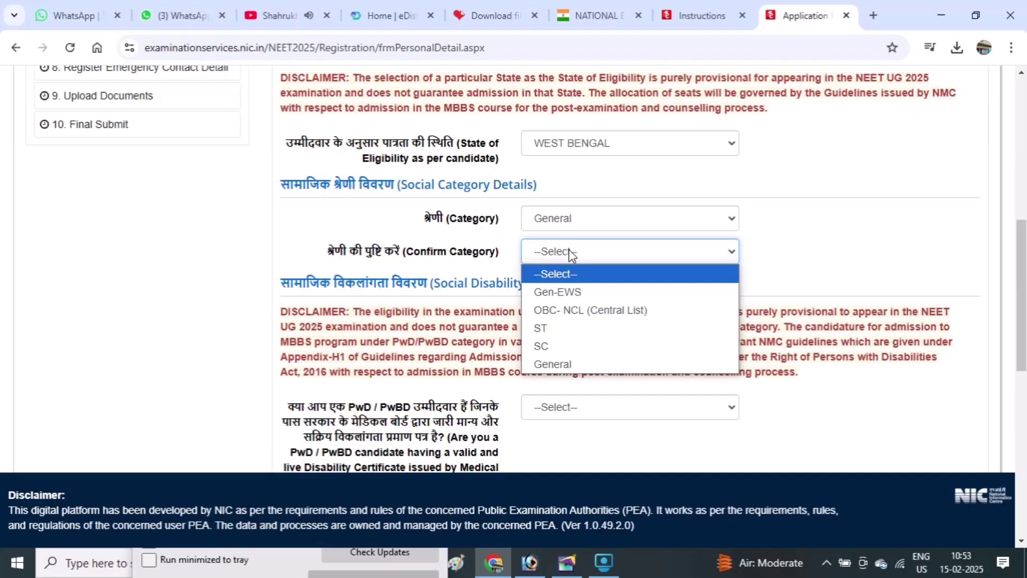
pyautogui.click(548, 363)
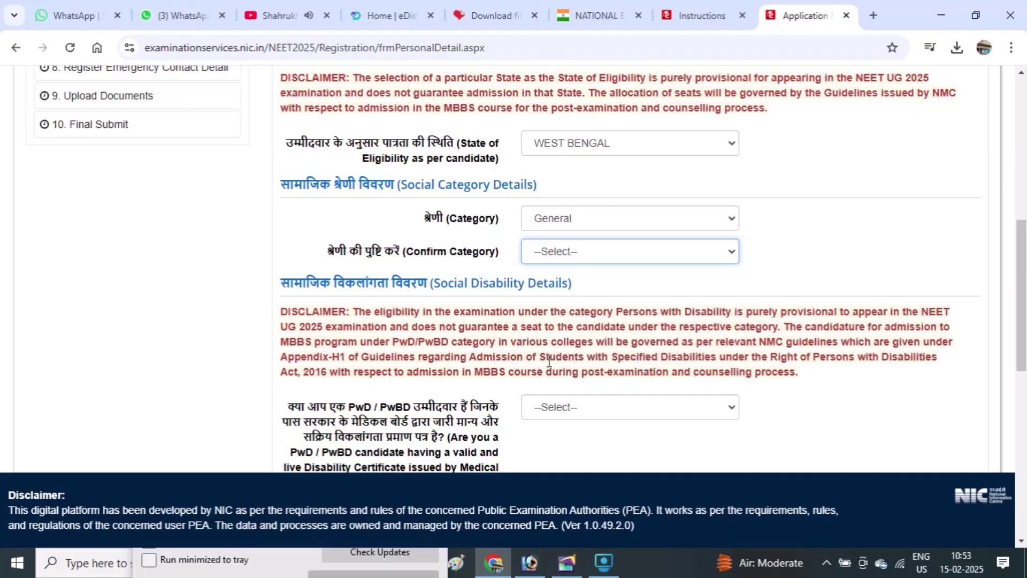
pyautogui.scroll(-2, 772, 374)
pyautogui.scroll(-2, 772, 375)
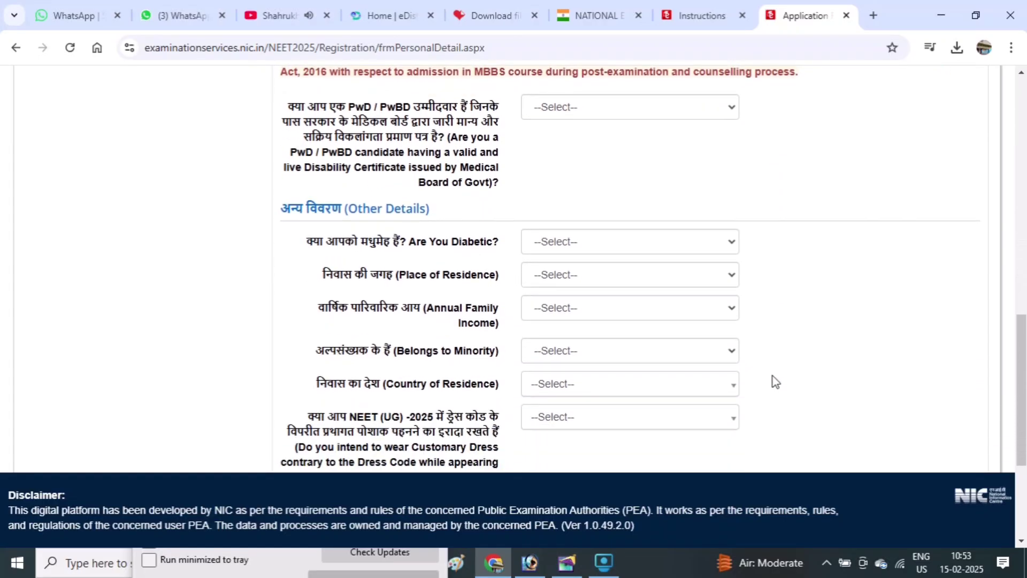
pyautogui.click(561, 118)
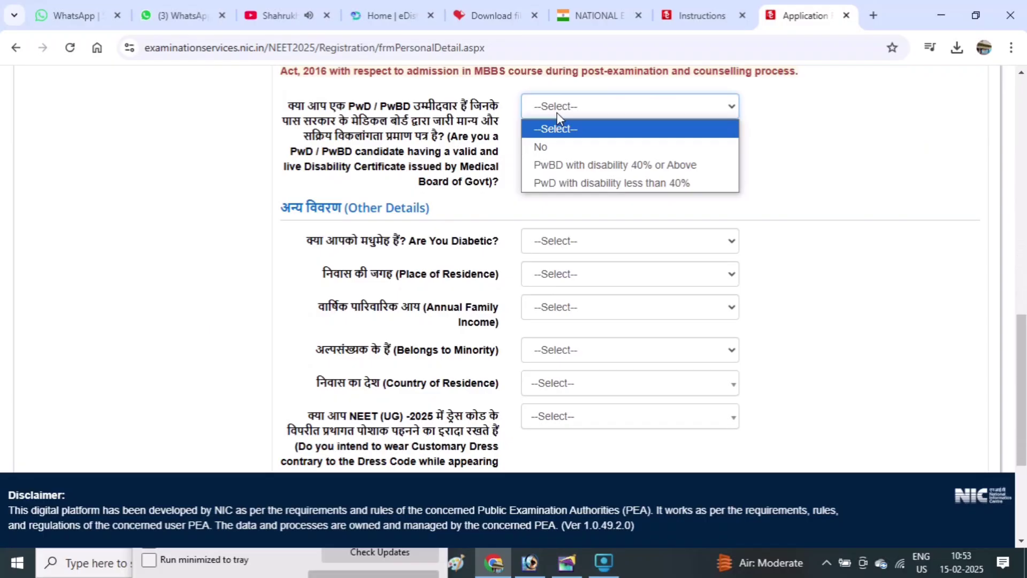
pyautogui.click(561, 154)
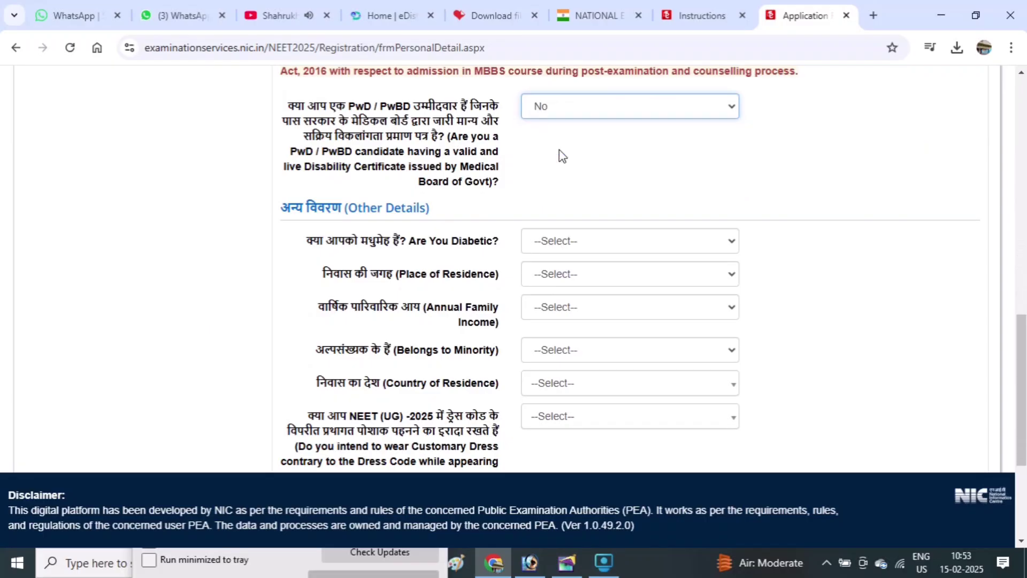
pyautogui.click(574, 244)
pyautogui.click(551, 301)
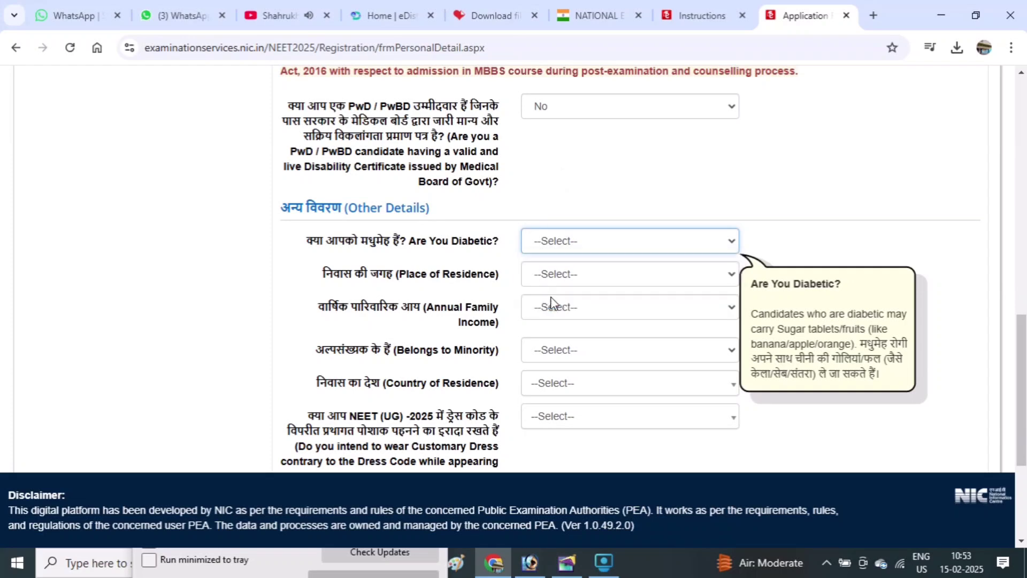
# - Set residence Rural, family income UPTO 100000, minority Yes, and religious minority Muslim
pyautogui.click(556, 274)
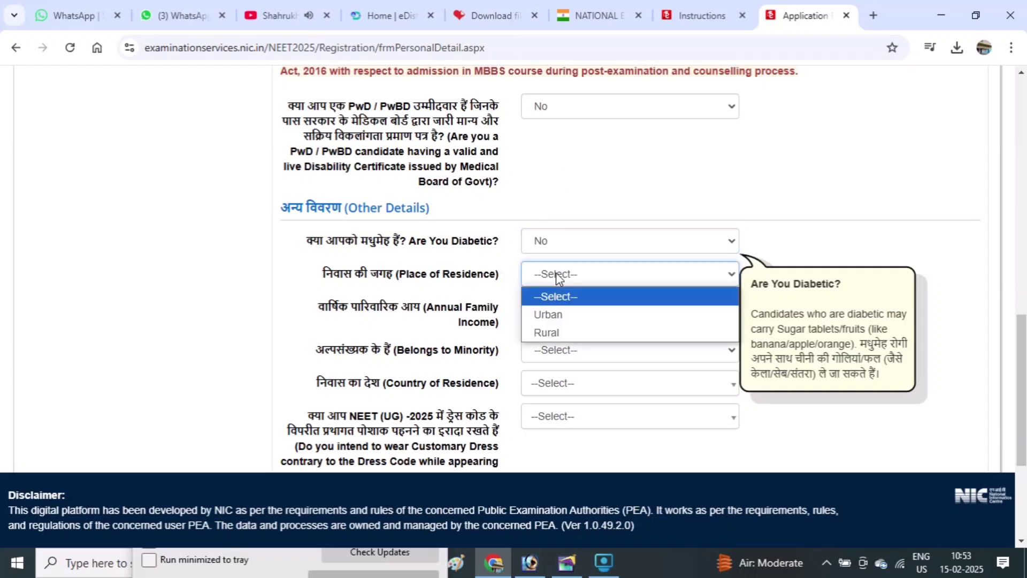
pyautogui.click(560, 333)
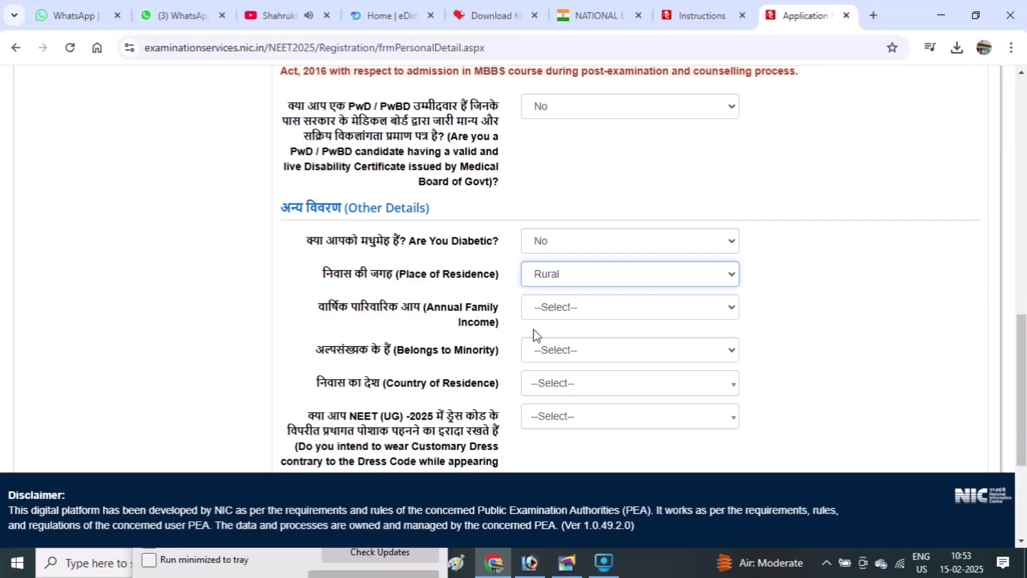
pyautogui.click(599, 309)
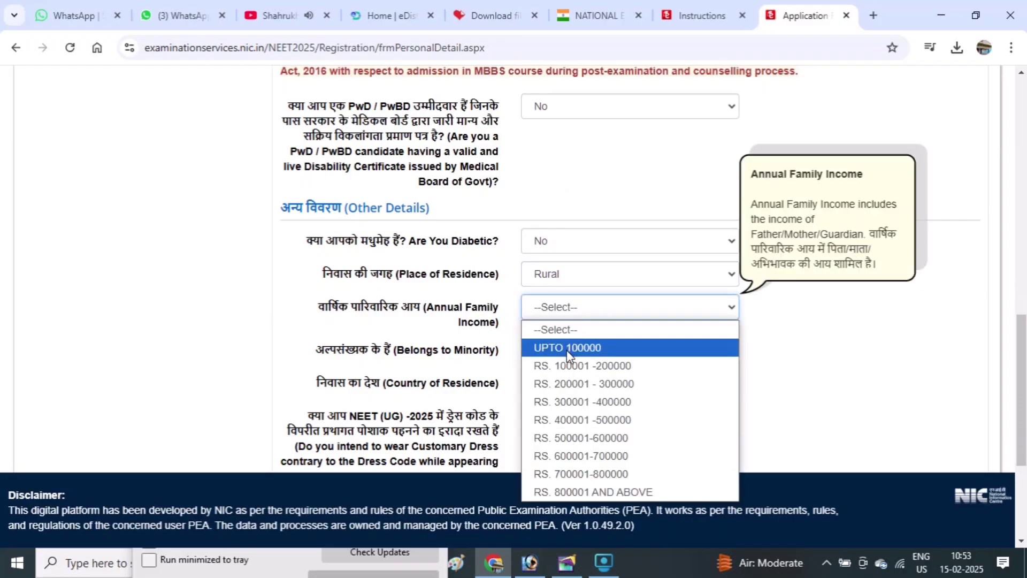
pyautogui.click(597, 348)
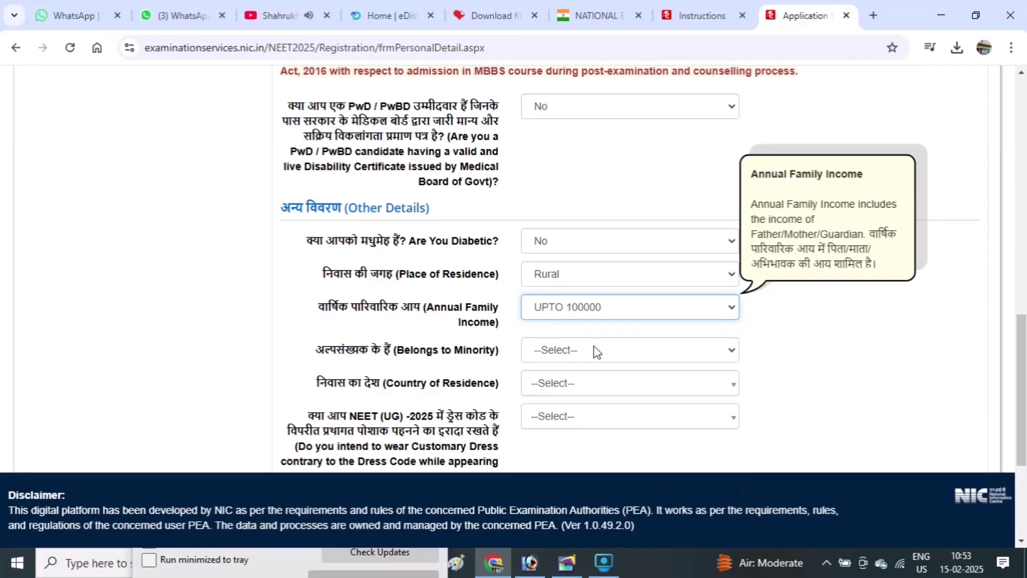
pyautogui.click(595, 352)
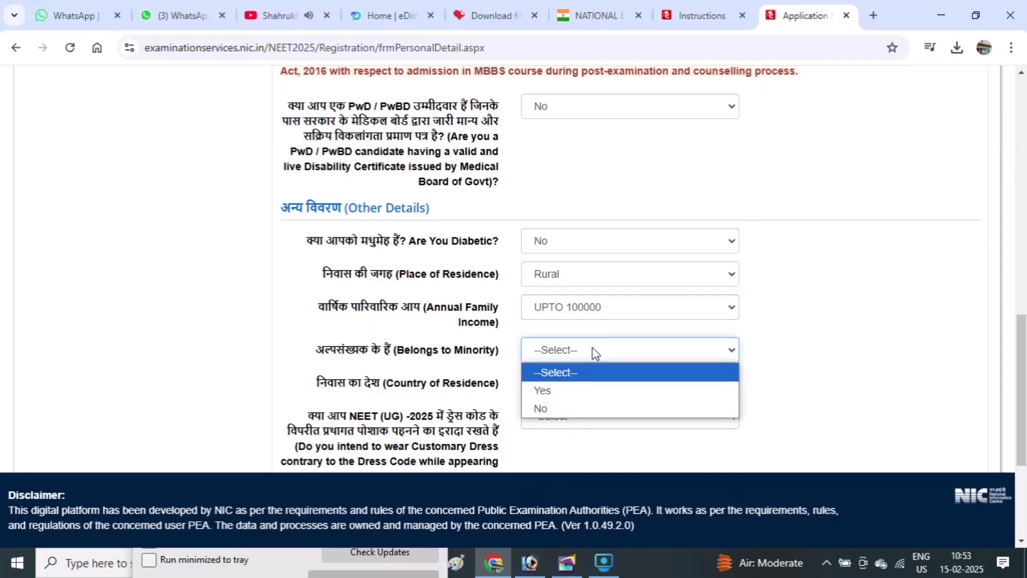
pyautogui.click(541, 392)
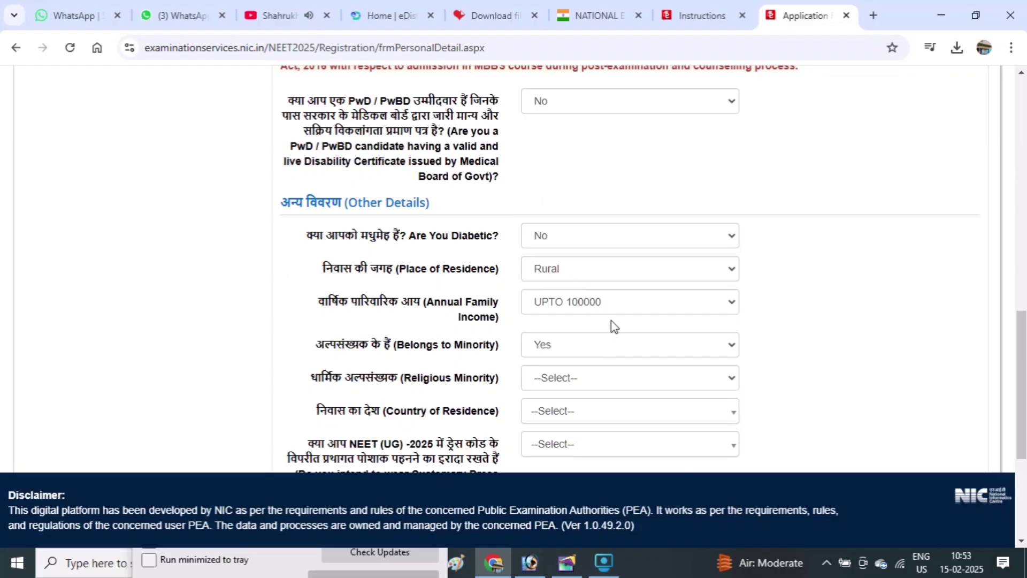
pyautogui.scroll(-1, 612, 323)
pyautogui.click(567, 310)
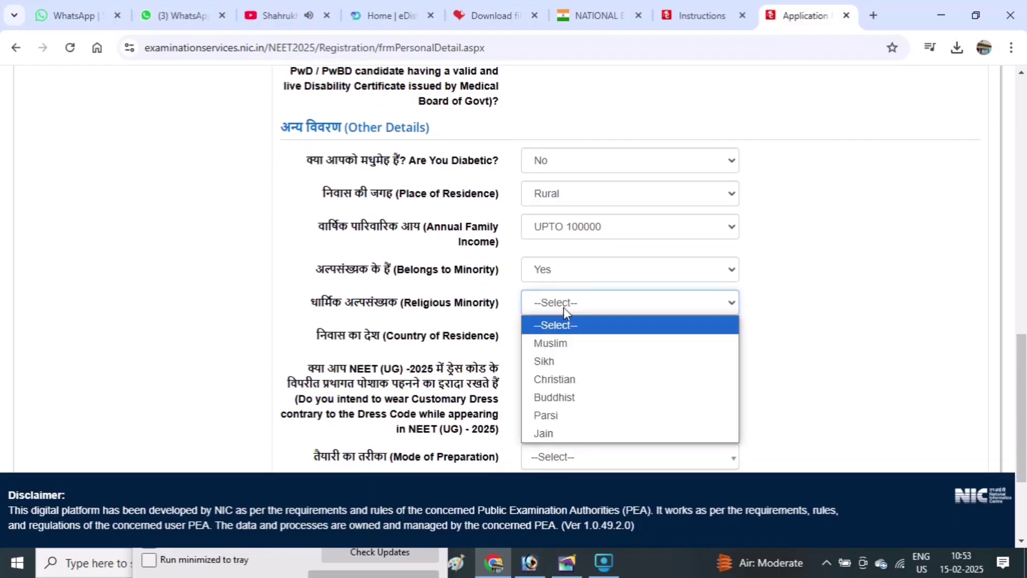
pyautogui.click(558, 346)
# - Set country of residence India, customary dress No, and mode of preparation Self Study
pyautogui.scroll(-1, 455, 334)
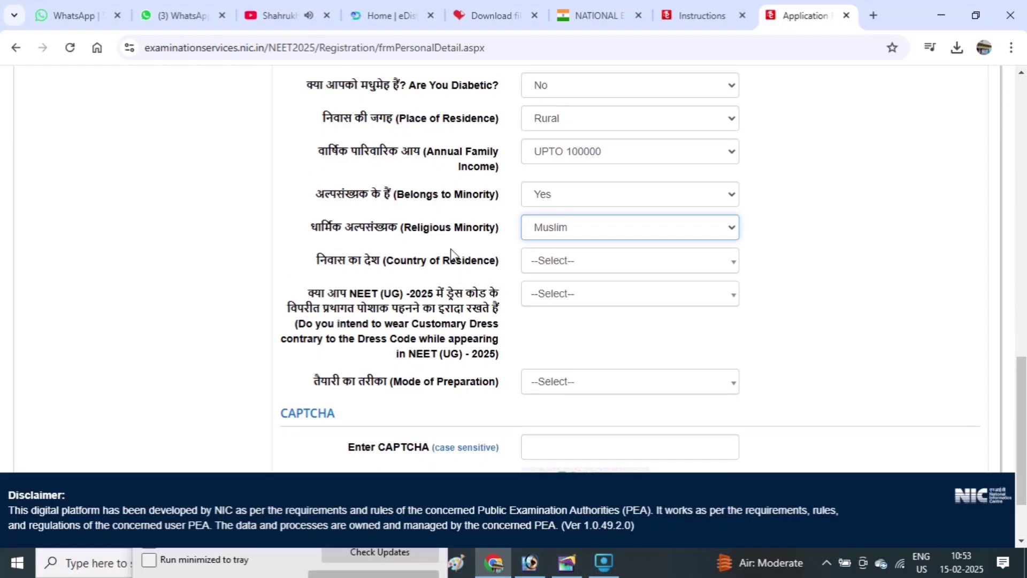
pyautogui.click(569, 267)
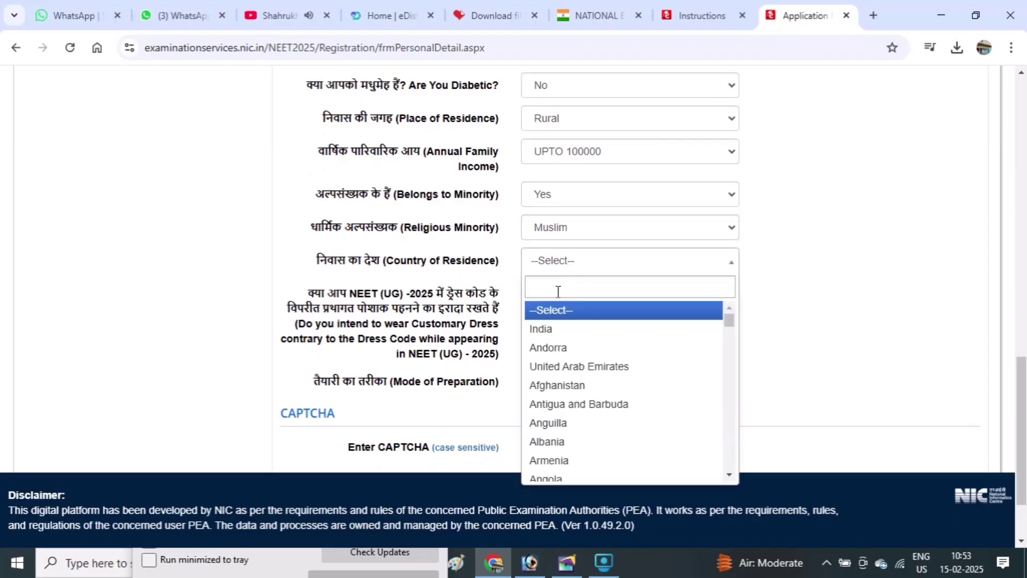
pyautogui.click(552, 330)
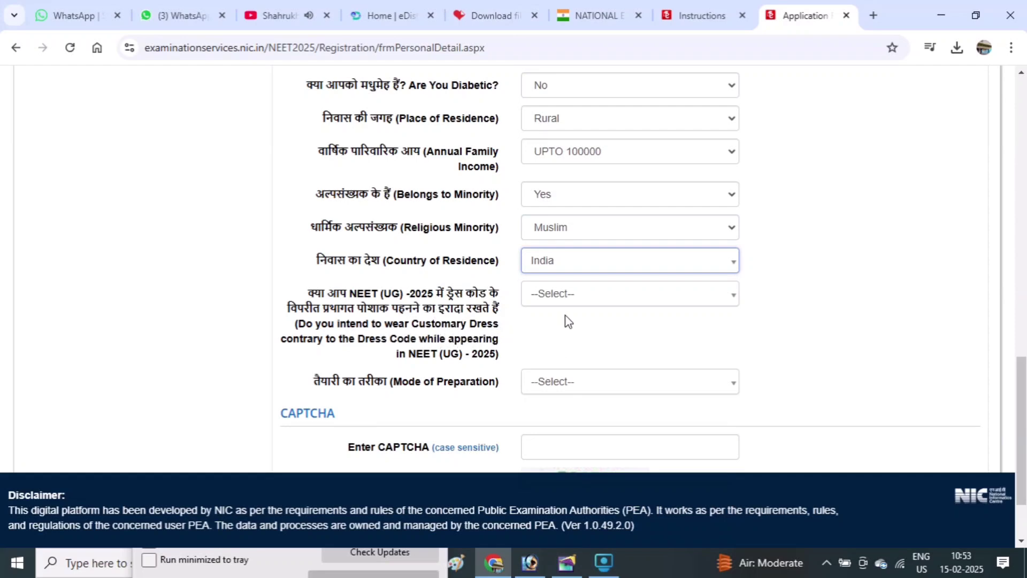
pyautogui.click(591, 297)
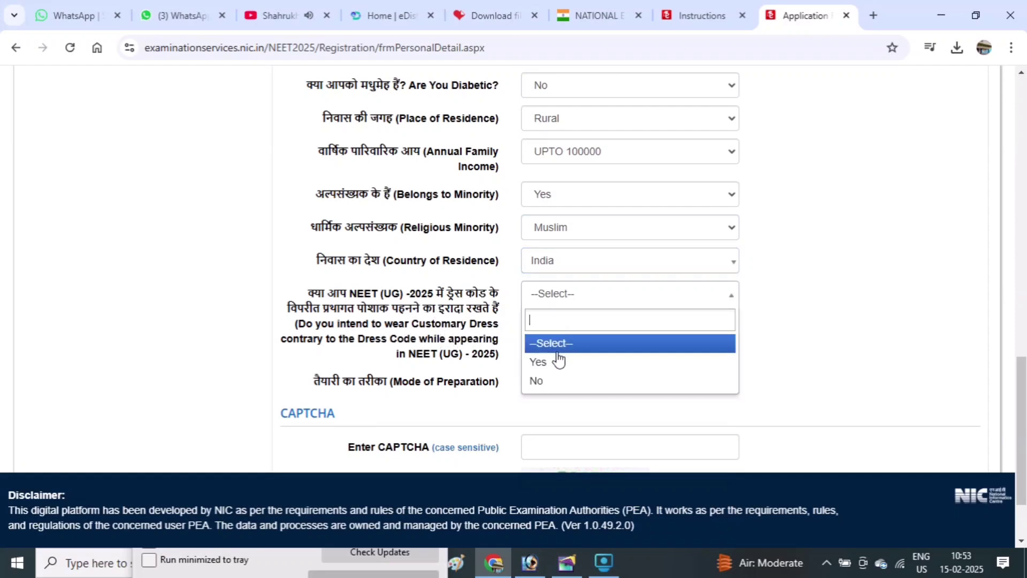
pyautogui.click(551, 381)
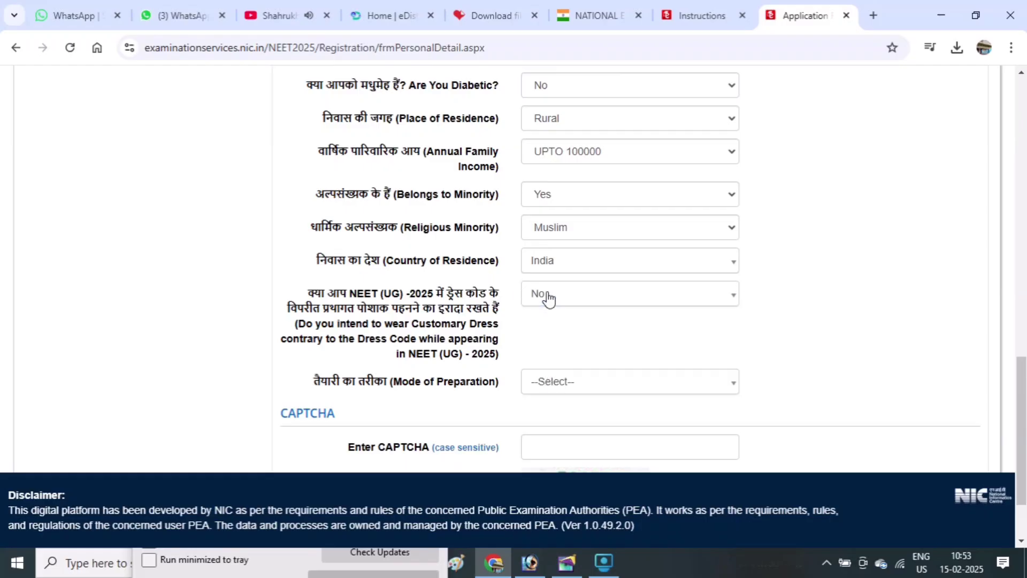
pyautogui.scroll(-1, 726, 354)
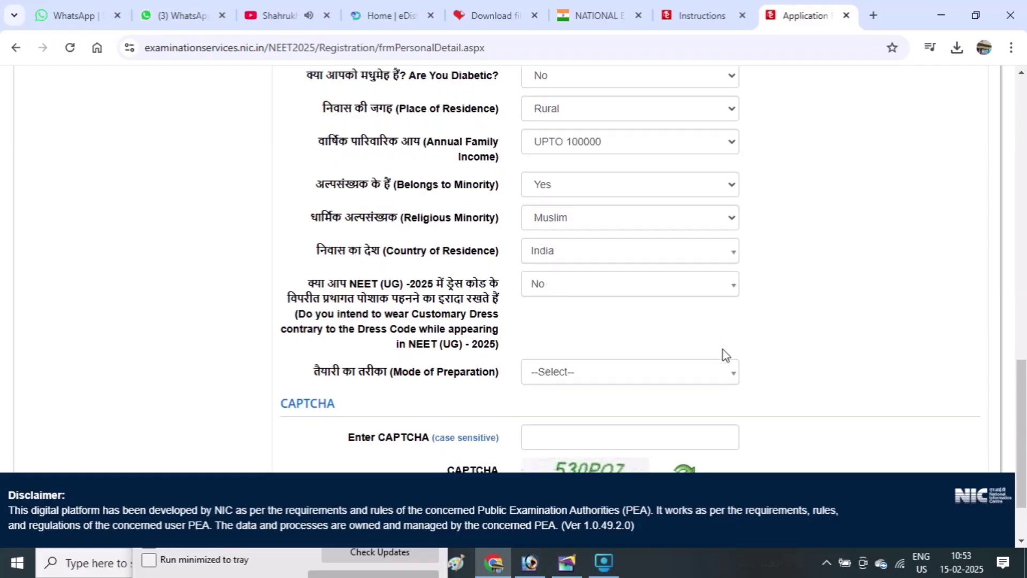
pyautogui.scroll(-3, 726, 355)
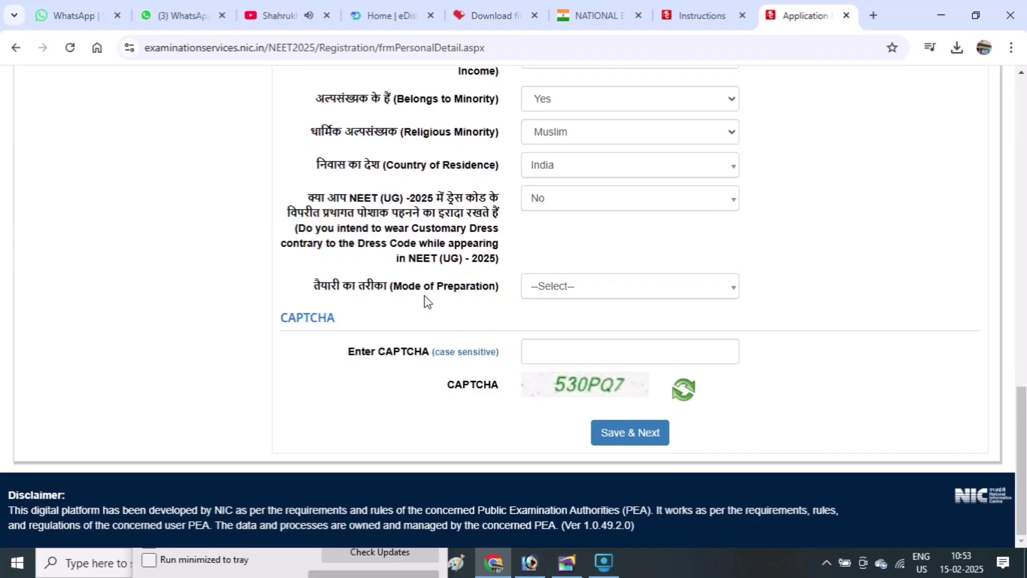
pyautogui.click(605, 287)
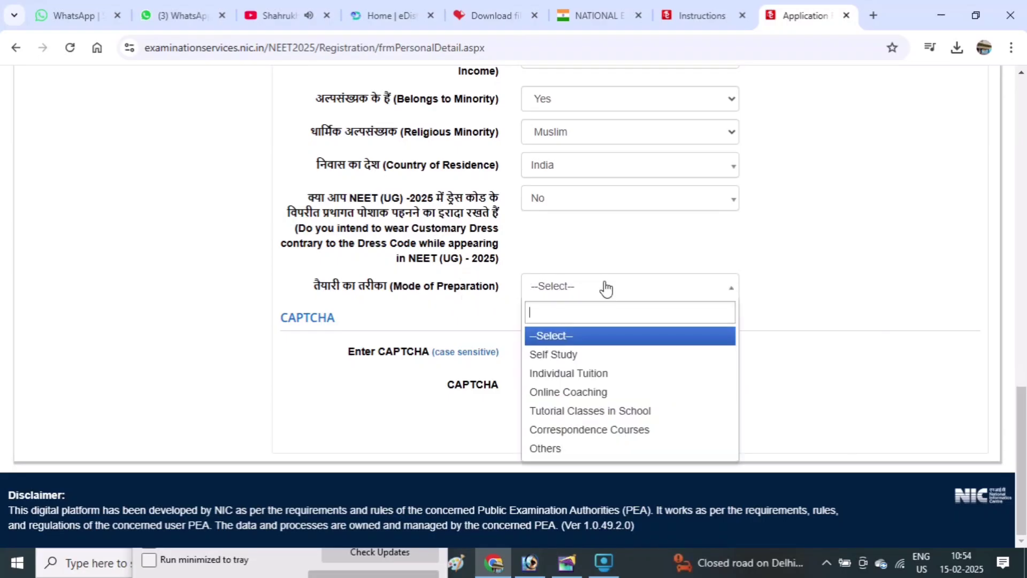
pyautogui.click(583, 355)
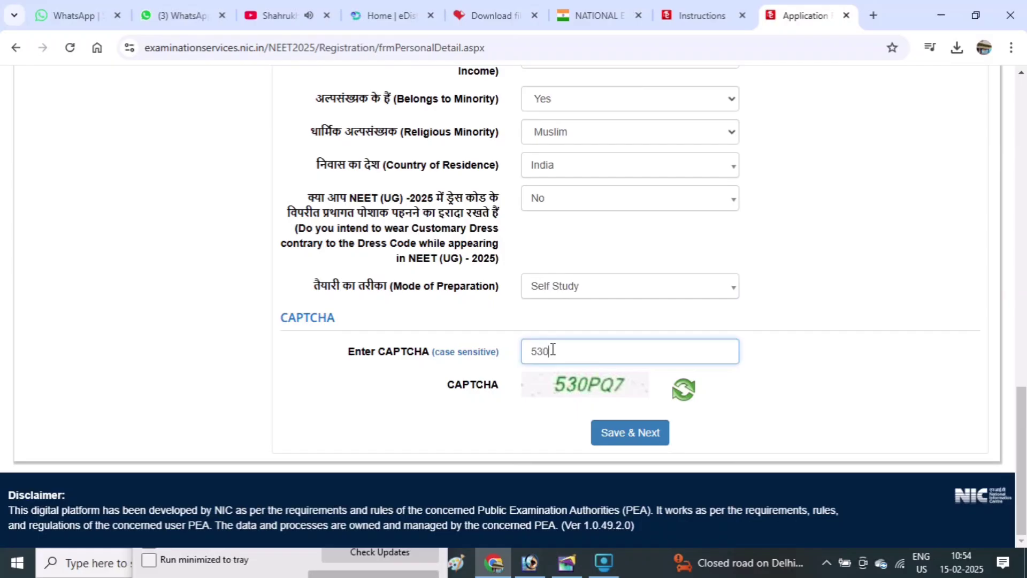
# - Enter the CAPTCHA and save the personal details section, confirming with Yes
pyautogui.write('Q7')
pyautogui.click(626, 438)
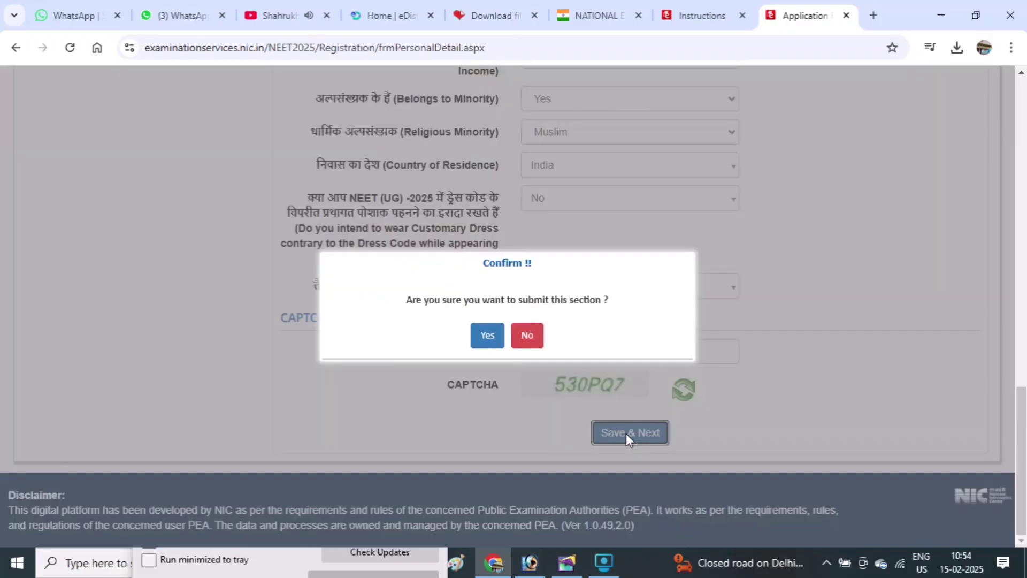
pyautogui.click(488, 336)
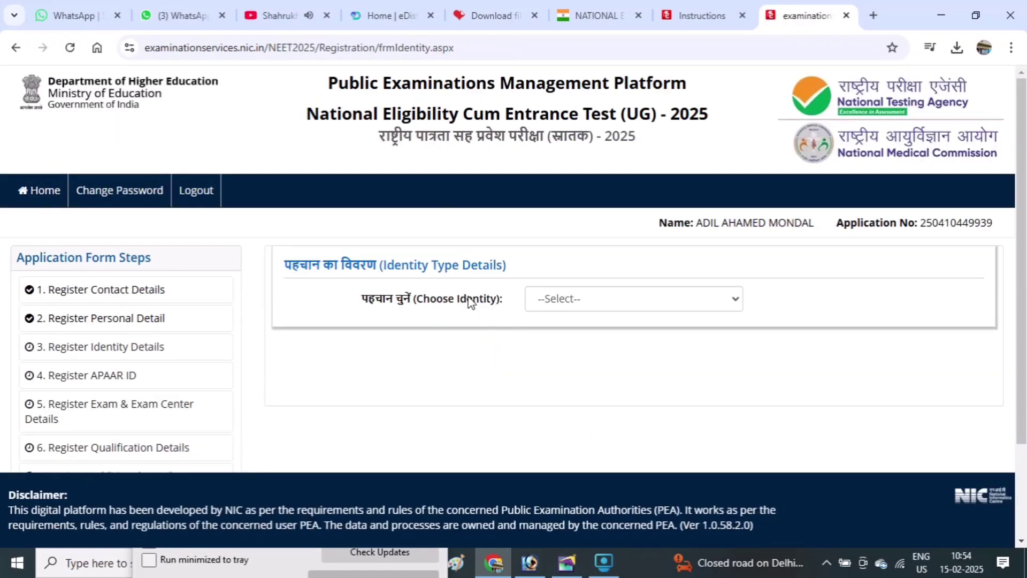
# - Choose Aadhaar as the identity type and consent to sharing it for verification
pyautogui.click(687, 301)
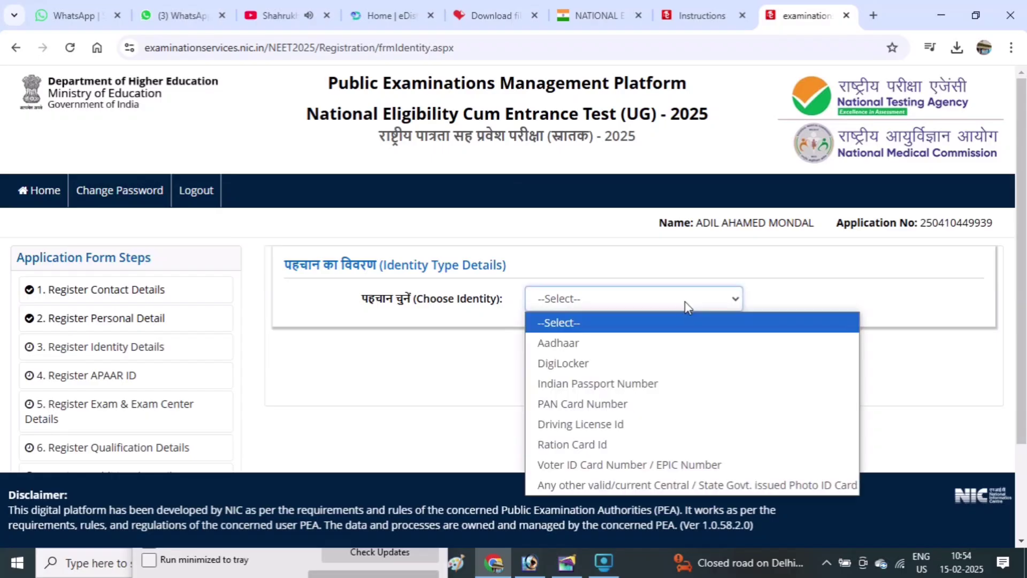
pyautogui.click(549, 345)
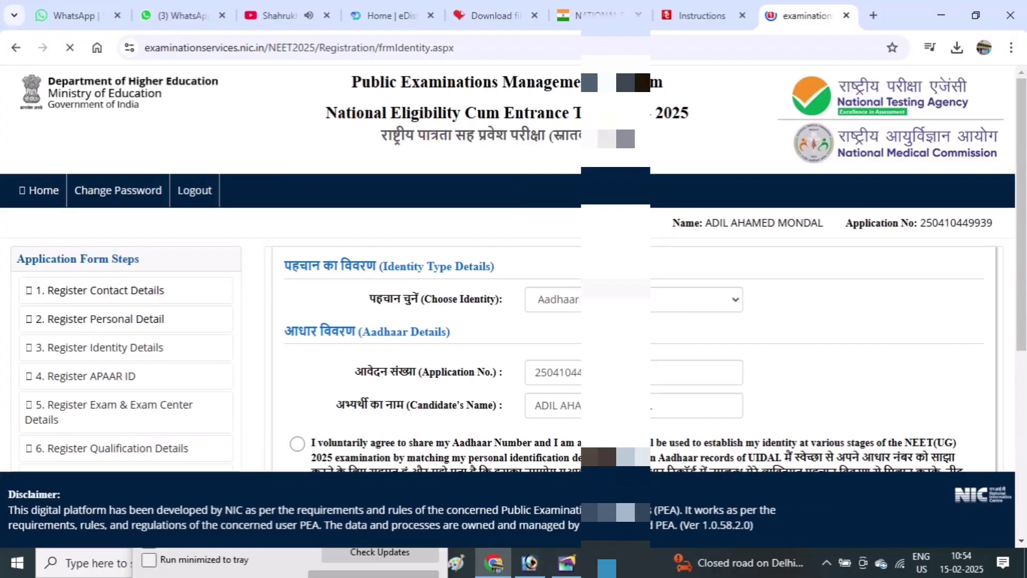
pyautogui.scroll(-4, 657, 394)
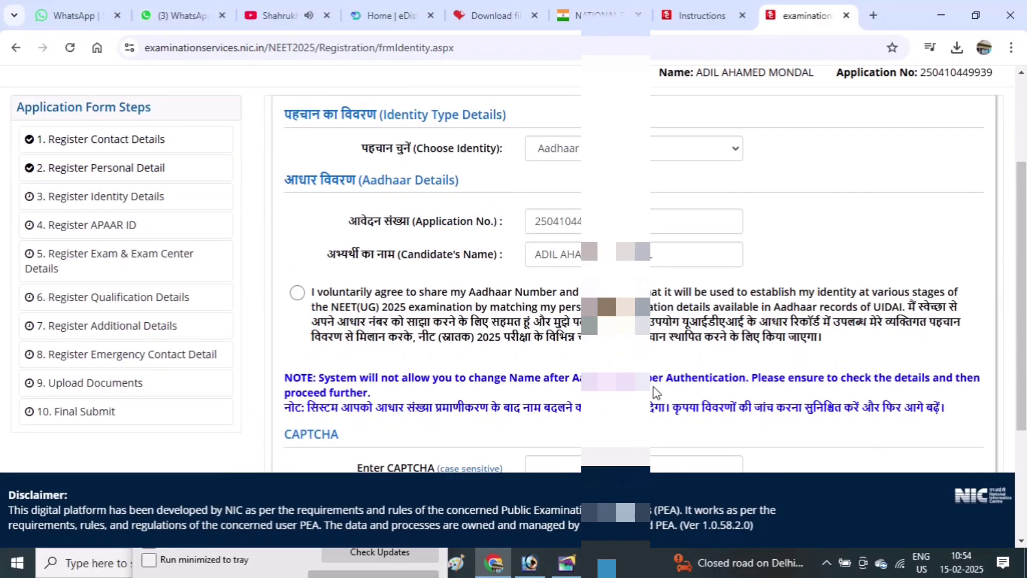
pyautogui.scroll(-1, 654, 386)
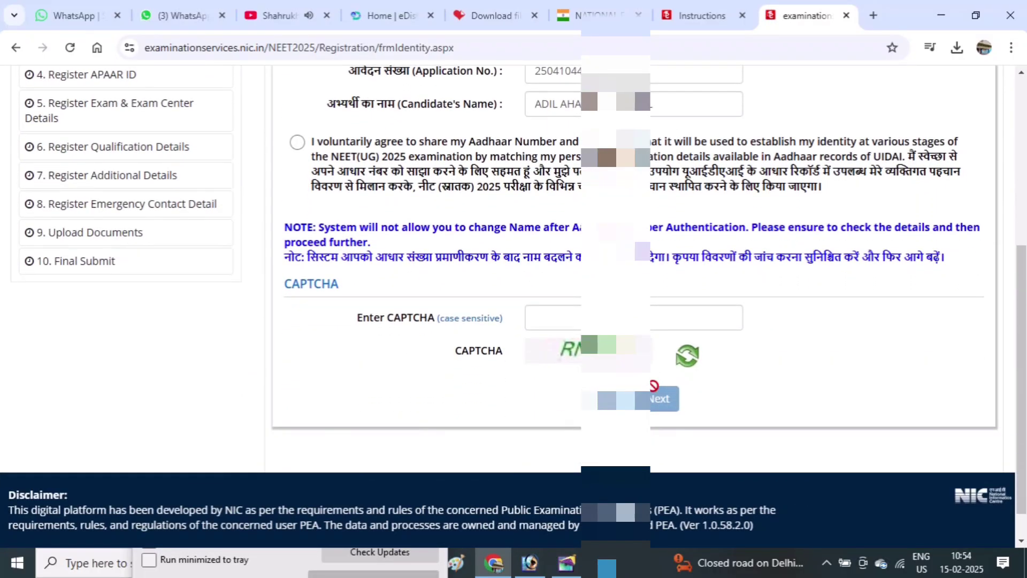
pyautogui.click(297, 142)
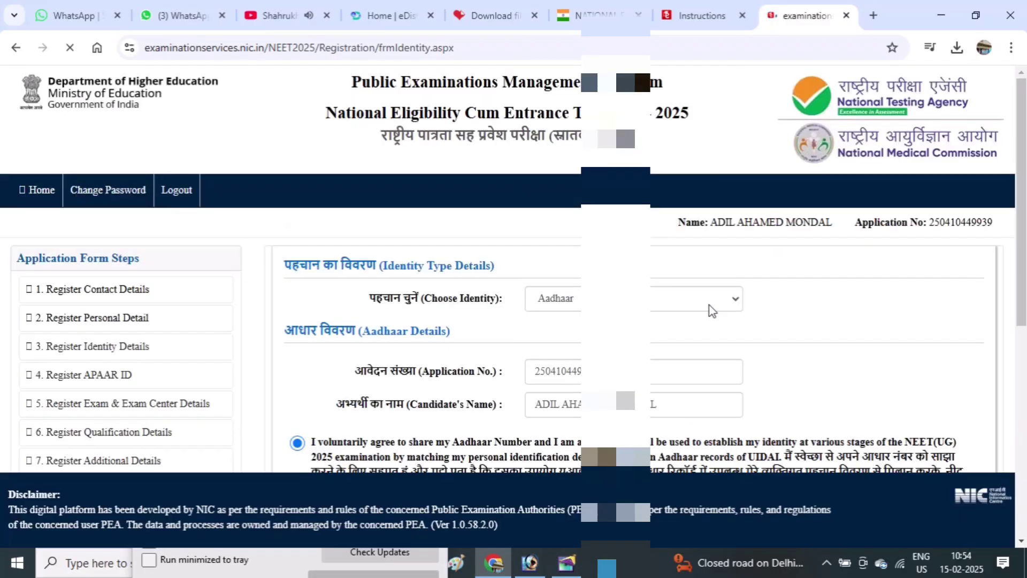
# - Enter the candidate's Aadhaar number and move to its confirmation field
pyautogui.scroll(-1, 815, 355)
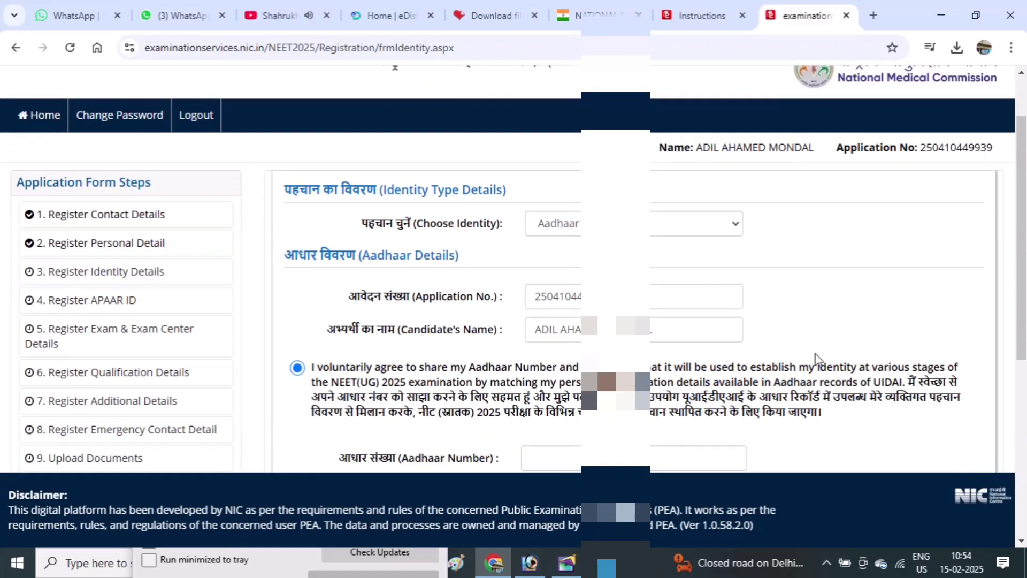
pyautogui.scroll(-1, 816, 357)
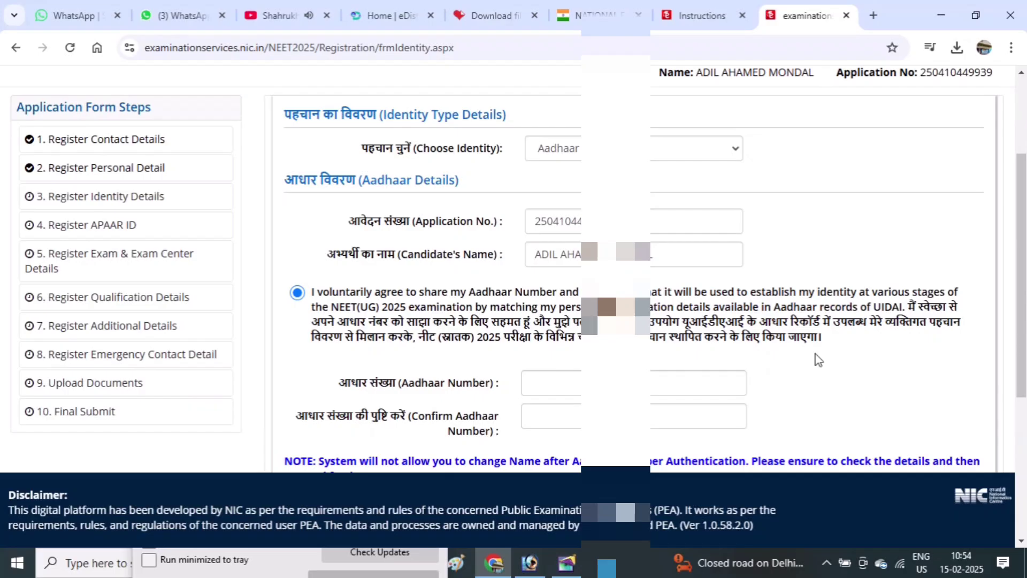
pyautogui.scroll(-1, 815, 354)
pyautogui.click(579, 318)
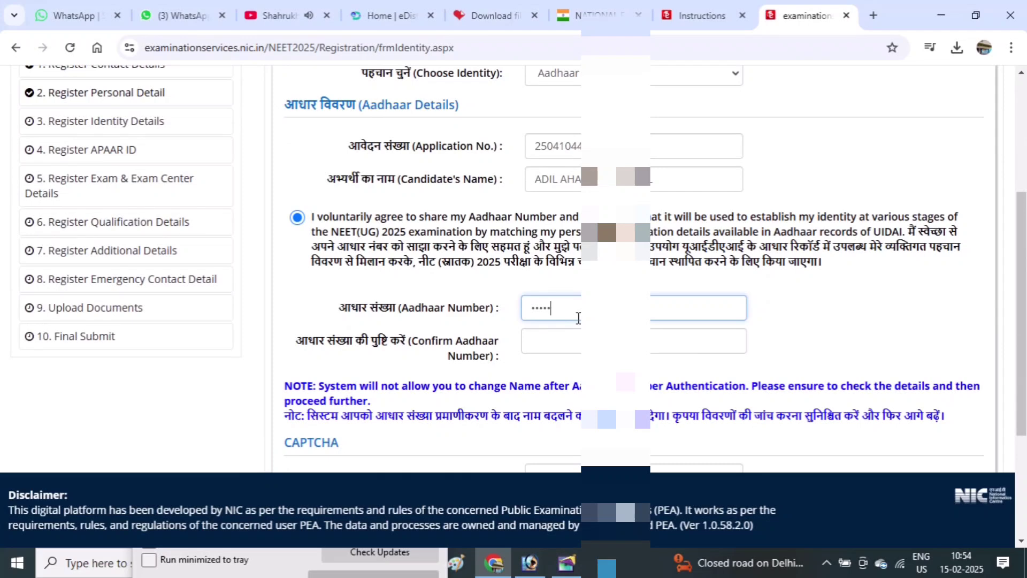
pyautogui.write('••••••••••••')
pyautogui.press('Tab')
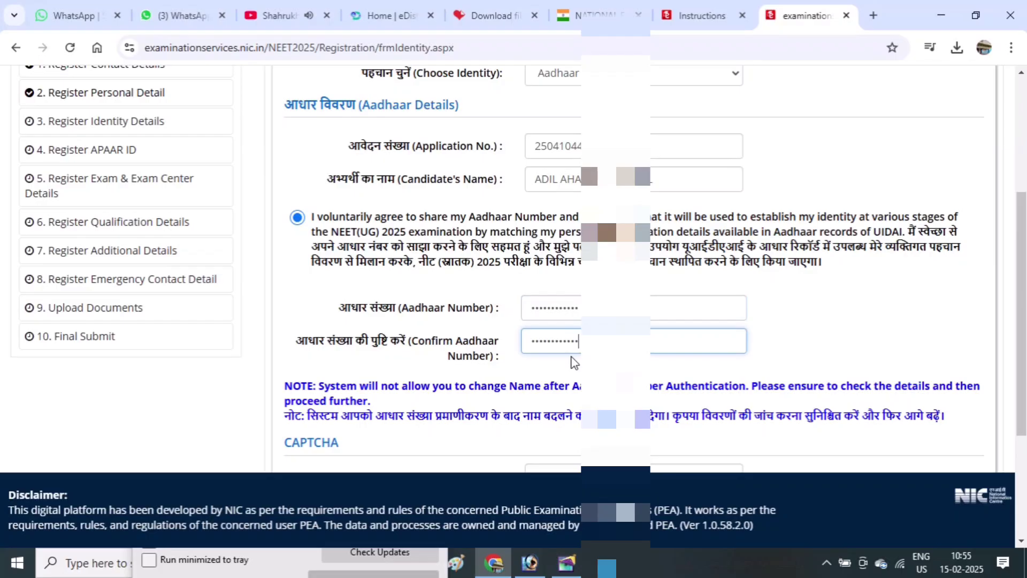
# - Enter the CAPTCHA and submit the Aadhaar identity details, confirming with OK
pyautogui.scroll(-3, 616, 311)
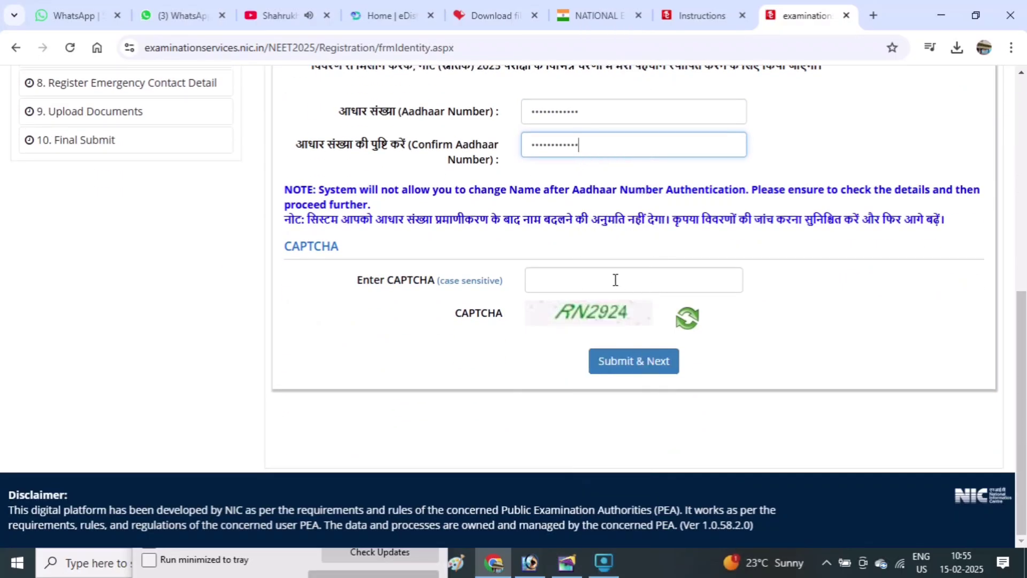
pyautogui.click(611, 277)
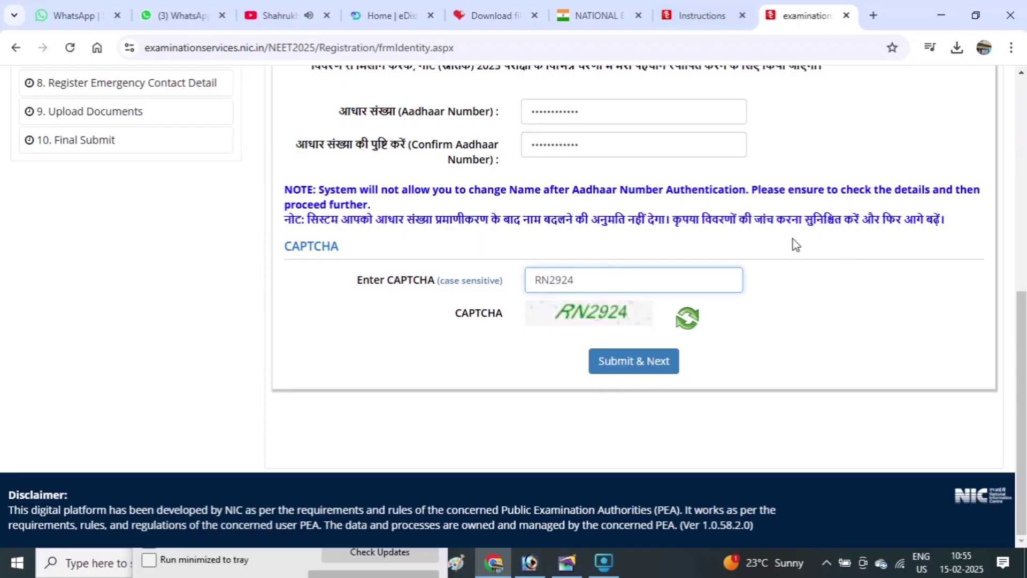
pyautogui.click(605, 360)
pyautogui.click(580, 143)
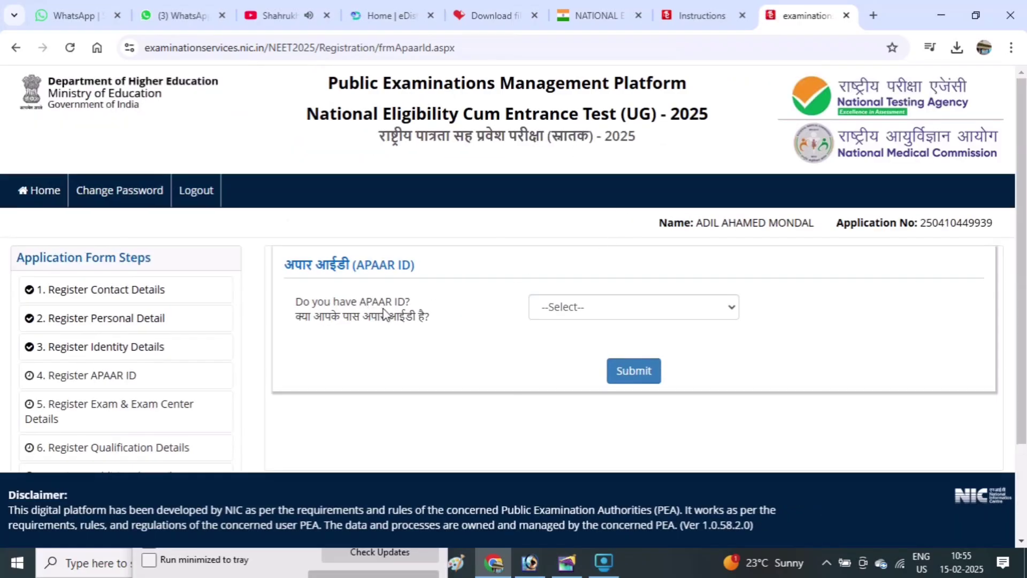
# - Answer No to 'Do you have APAAR ID?' (correcting an initial Yes) and submit, confirming with OK
pyautogui.click(616, 302)
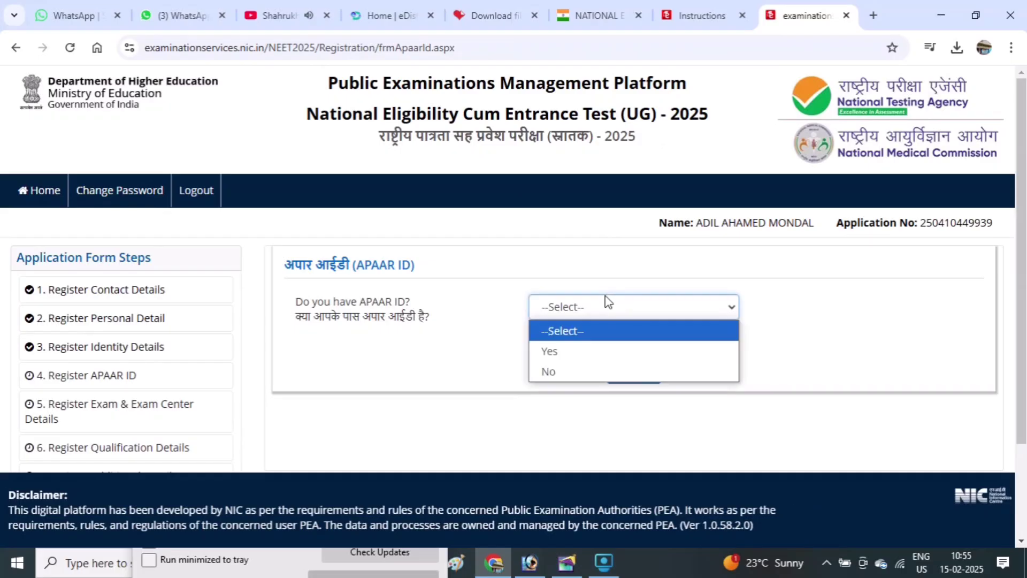
pyautogui.click(559, 351)
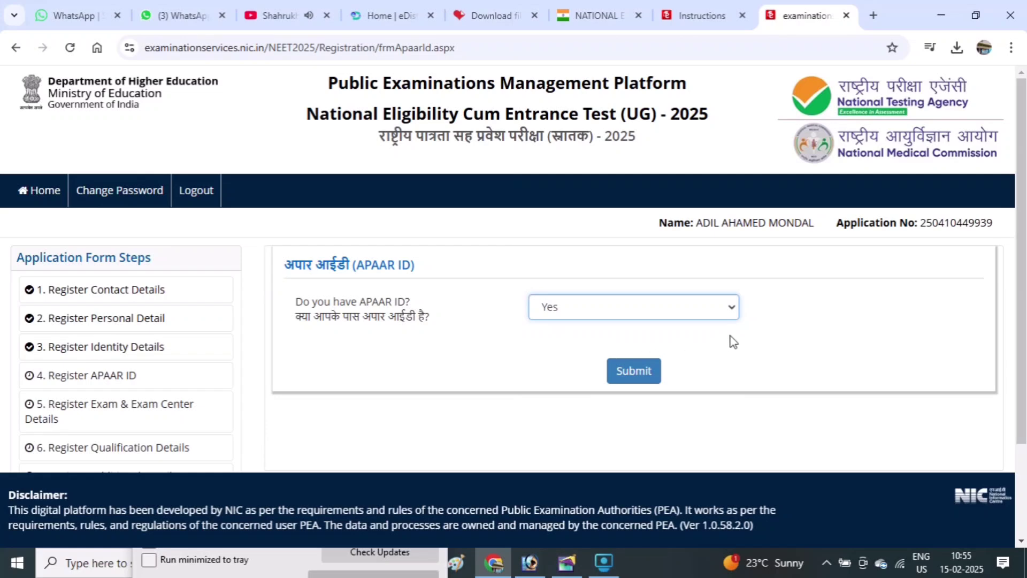
pyautogui.click(572, 314)
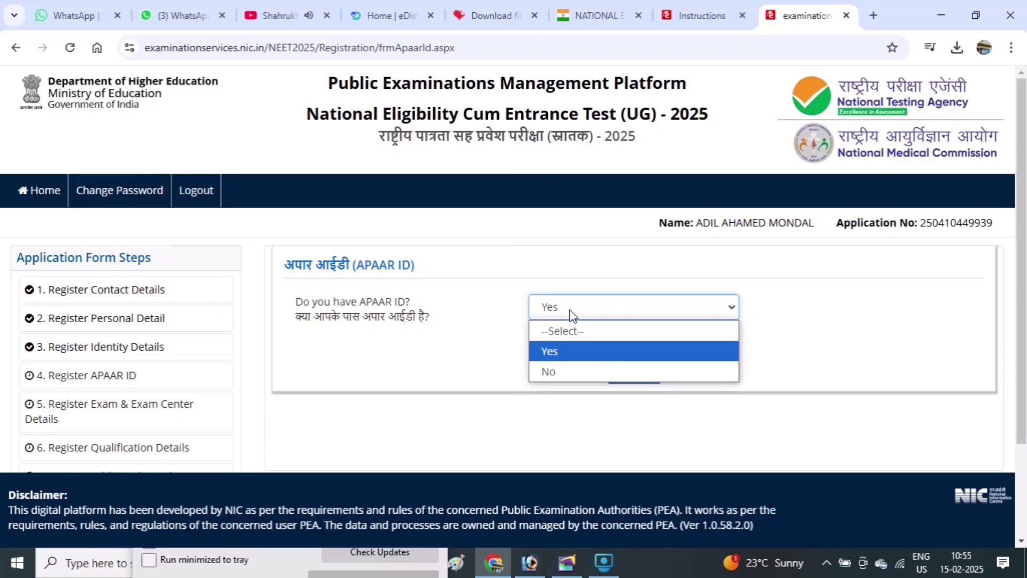
pyautogui.click(544, 372)
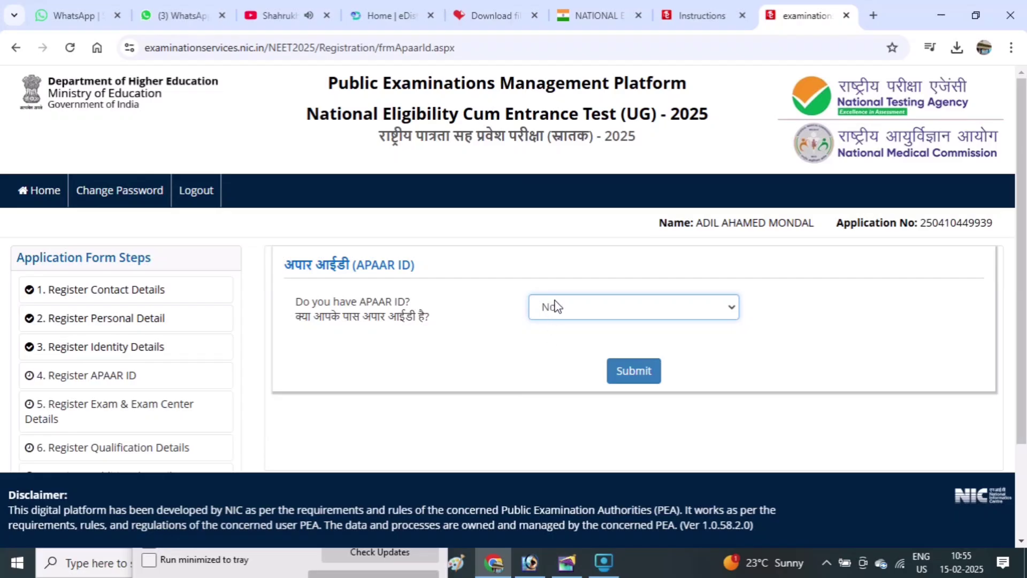
pyautogui.click(635, 375)
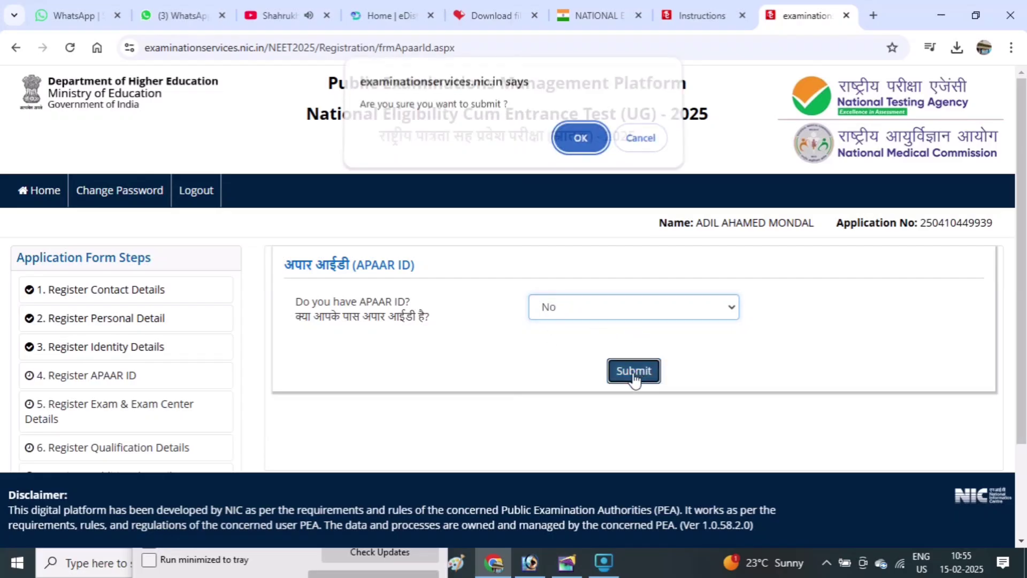
pyautogui.click(582, 140)
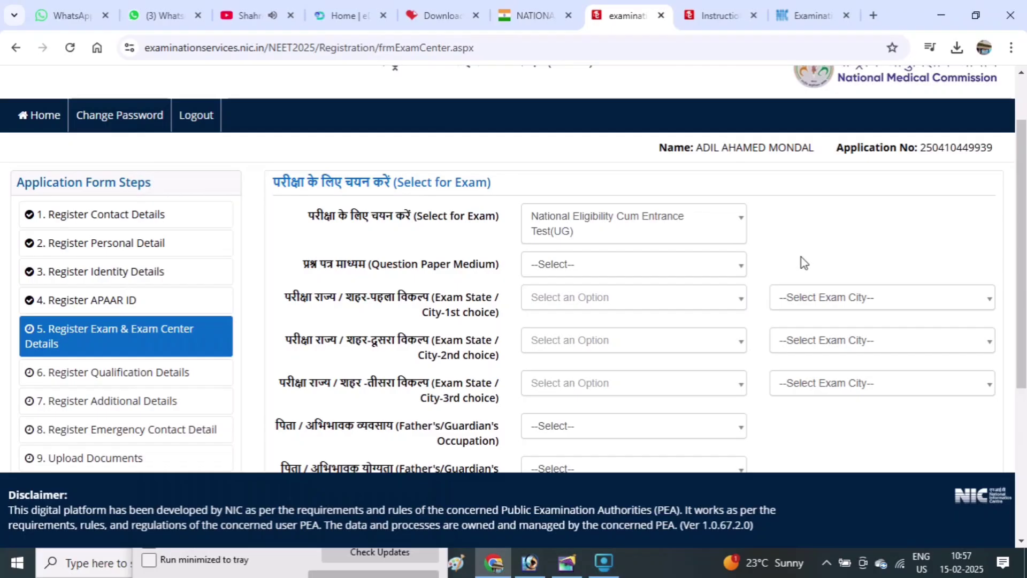
# - Choose English paper medium and first-choice centre WEST BENGAL, South 24 Parganas
pyautogui.click(637, 264)
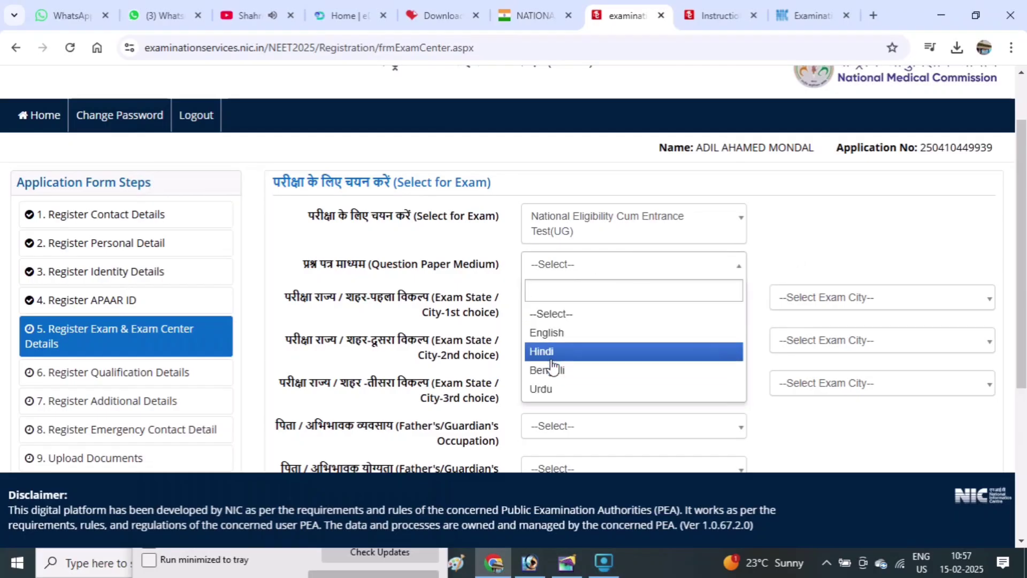
pyautogui.click(586, 340)
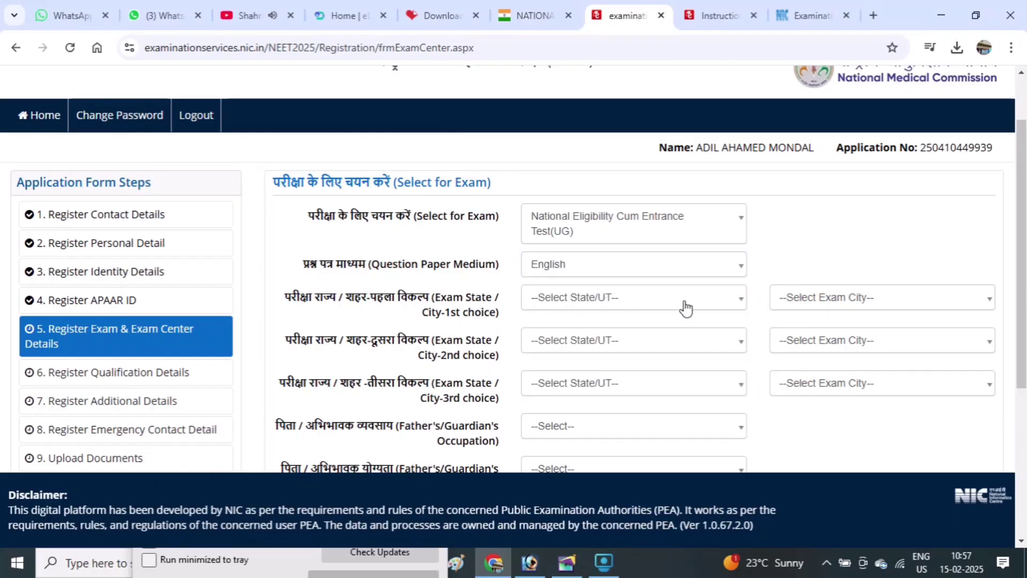
pyautogui.click(659, 299)
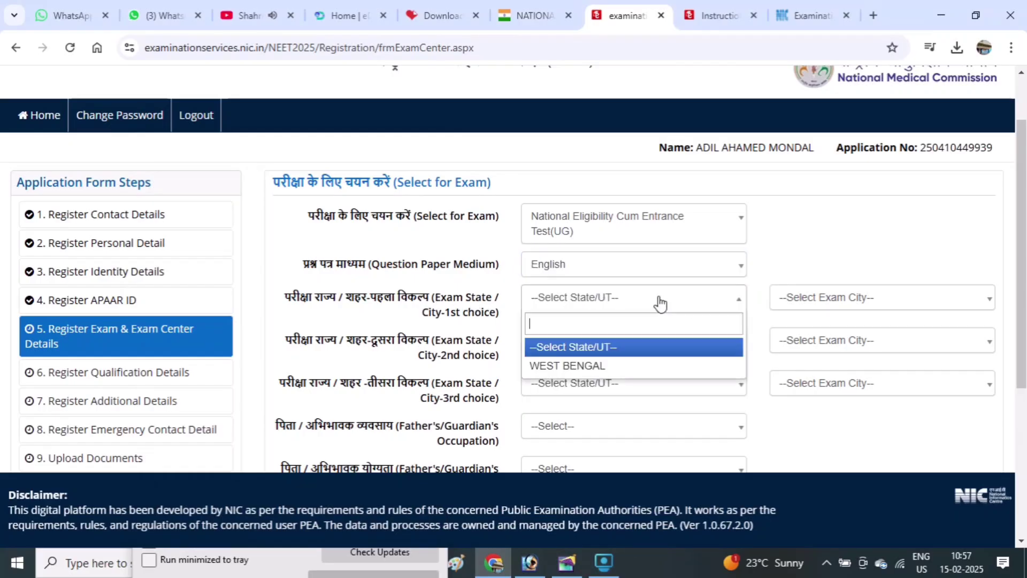
pyautogui.click(606, 367)
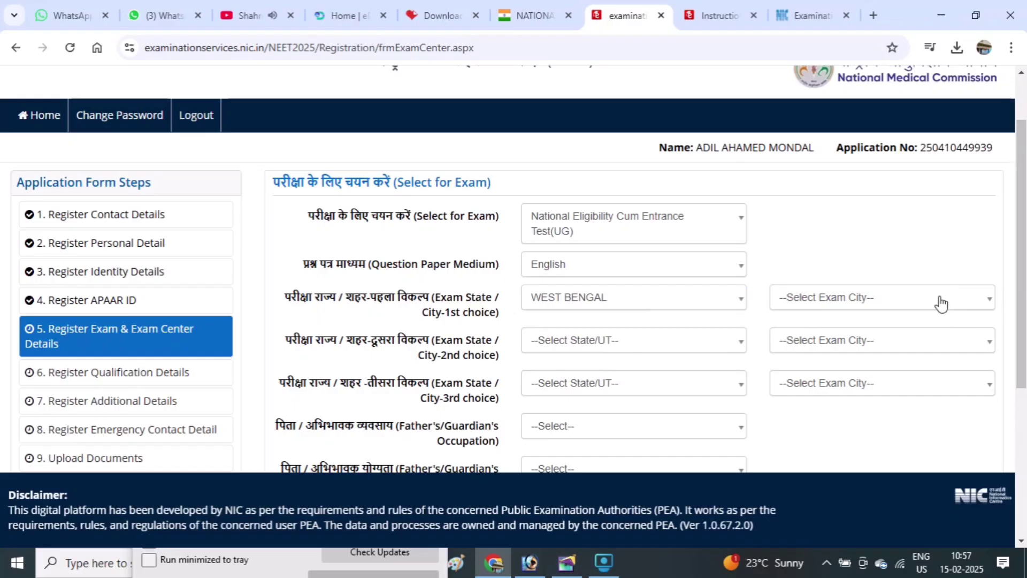
pyautogui.scroll(-1, 942, 304)
pyautogui.click(866, 224)
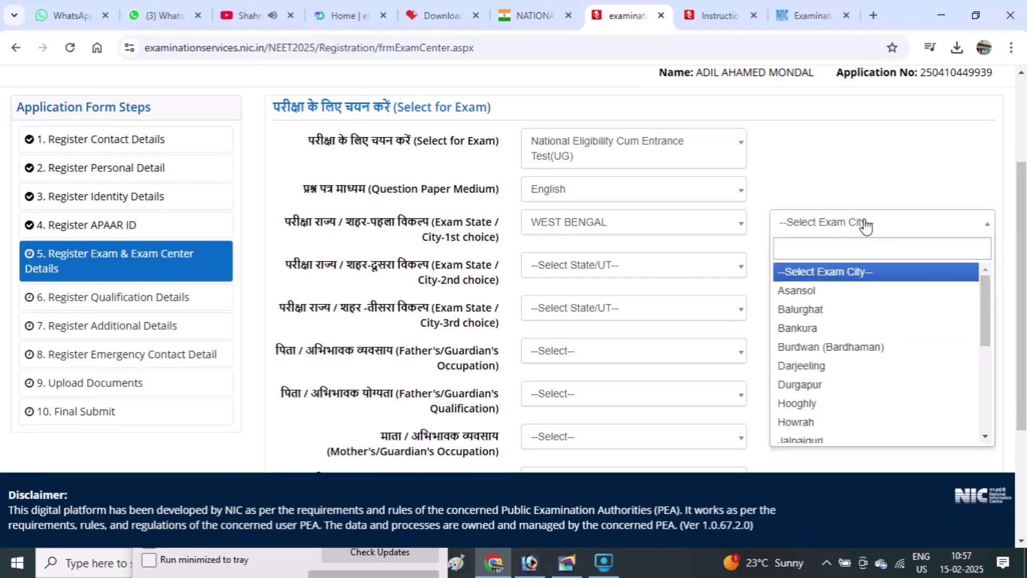
pyautogui.scroll(-3, 835, 374)
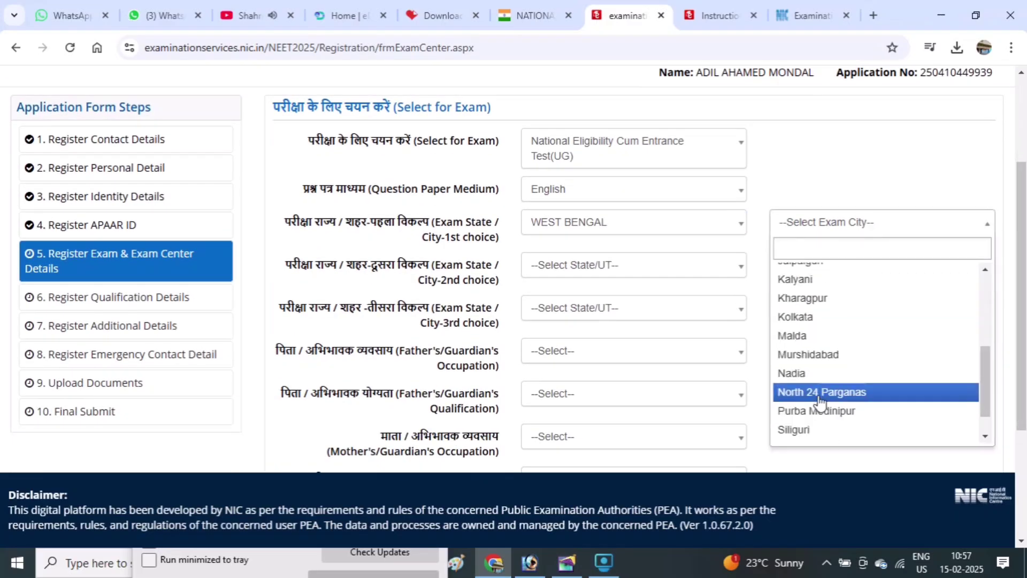
pyautogui.scroll(-1, 816, 401)
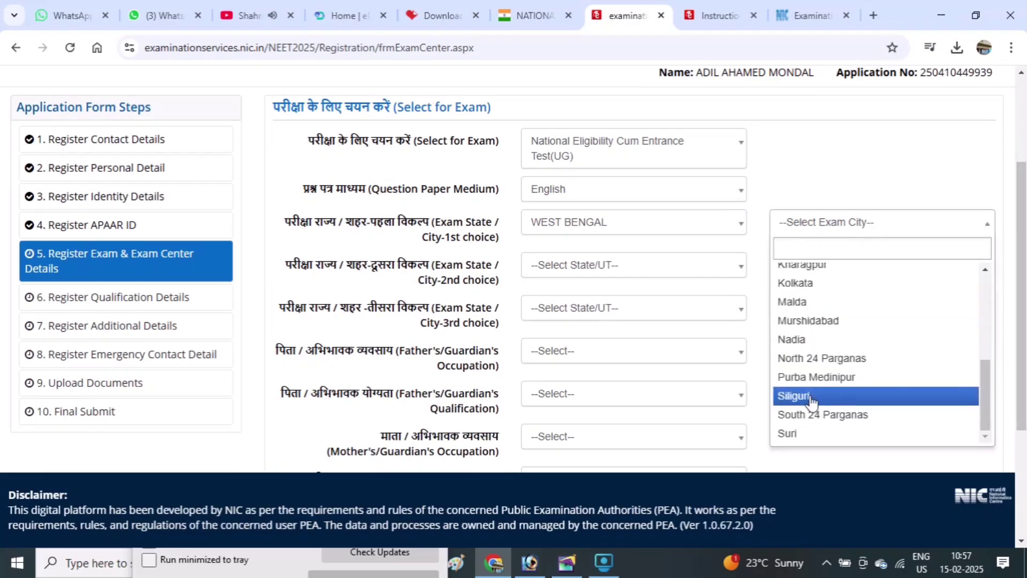
pyautogui.click(851, 415)
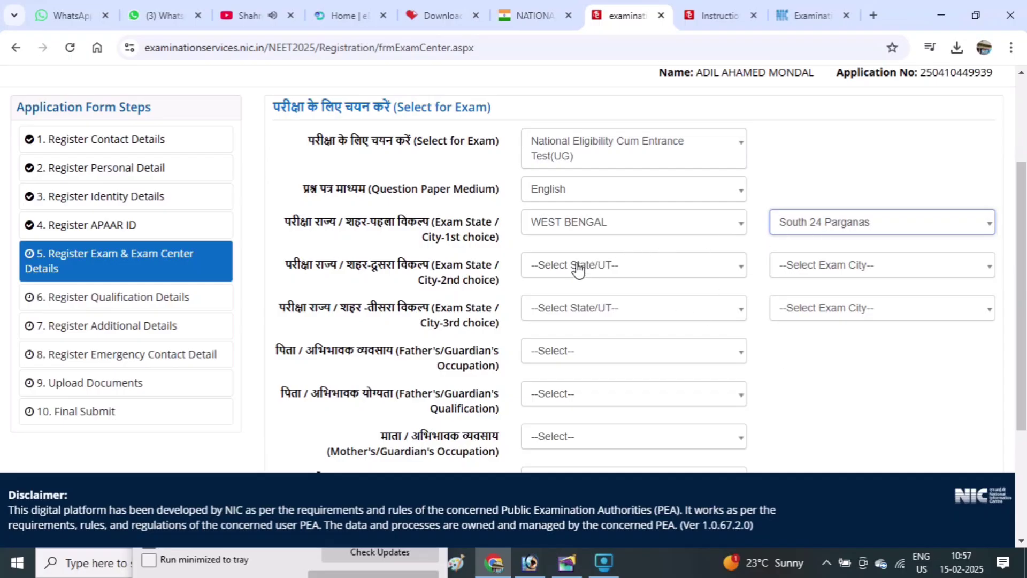
# - Set second choice WEST BENGAL, Kolkata and third choice WEST BENGAL, North 24 Parganas
pyautogui.click(616, 266)
pyautogui.click(602, 334)
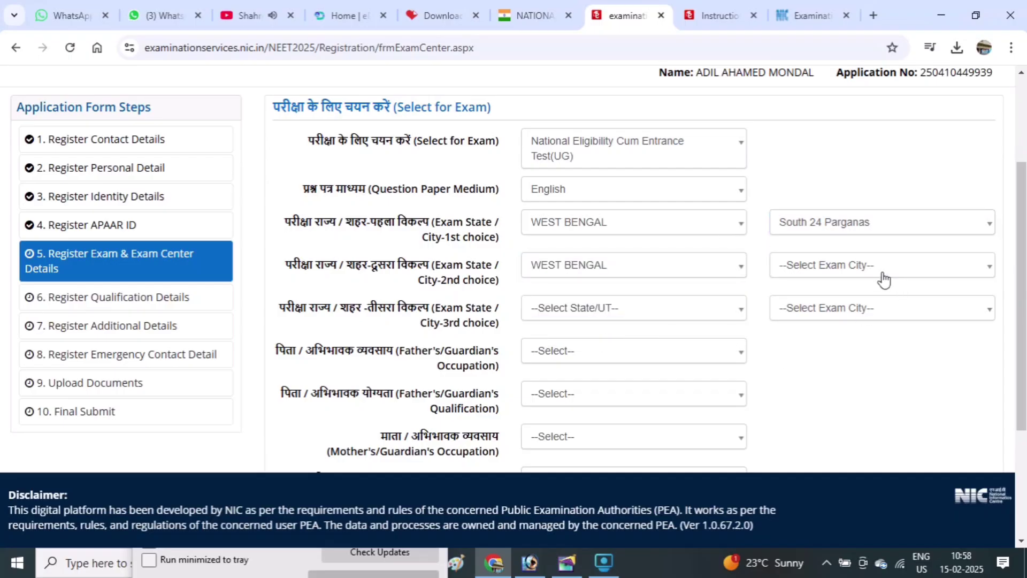
pyautogui.click(859, 270)
pyautogui.scroll(-2, 829, 434)
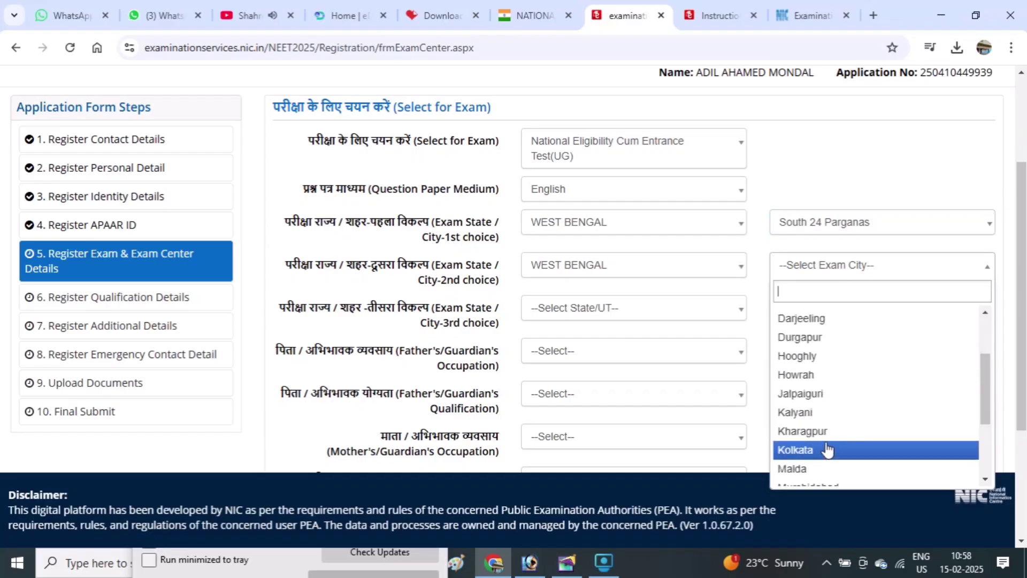
pyautogui.click(859, 451)
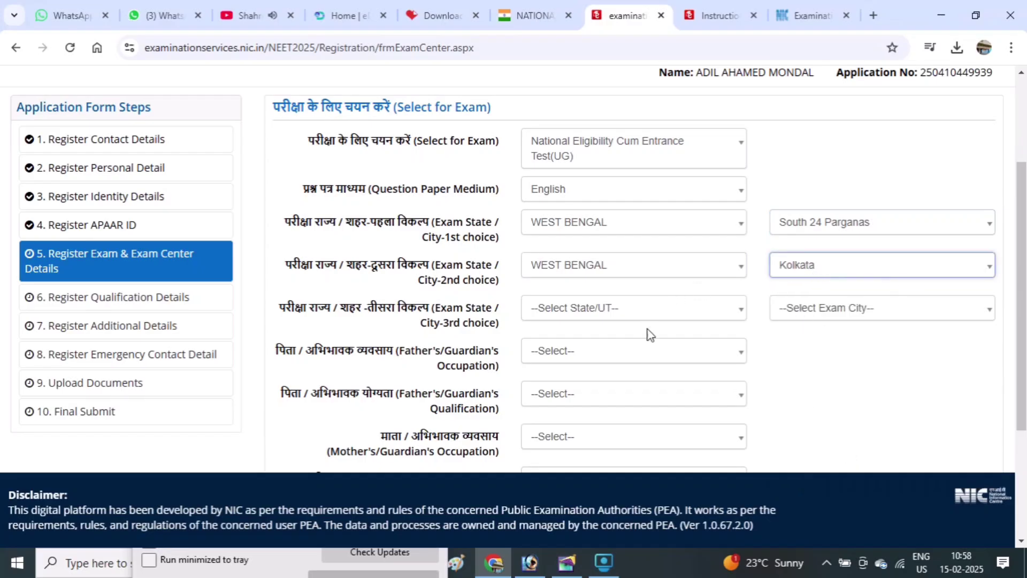
pyautogui.click(593, 310)
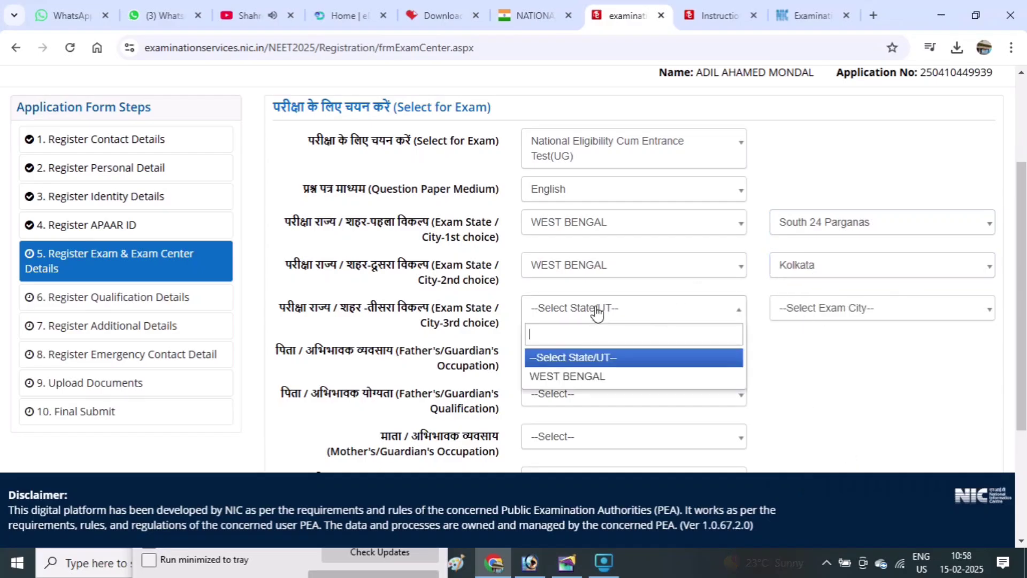
pyautogui.click(598, 378)
pyautogui.click(838, 319)
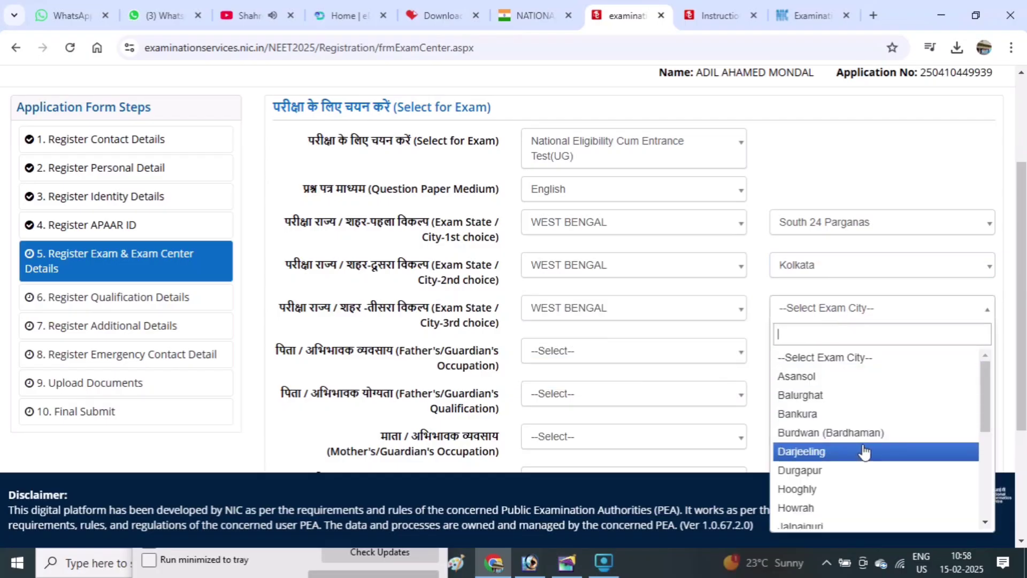
pyautogui.scroll(-4, 863, 452)
pyautogui.scroll(2, 844, 420)
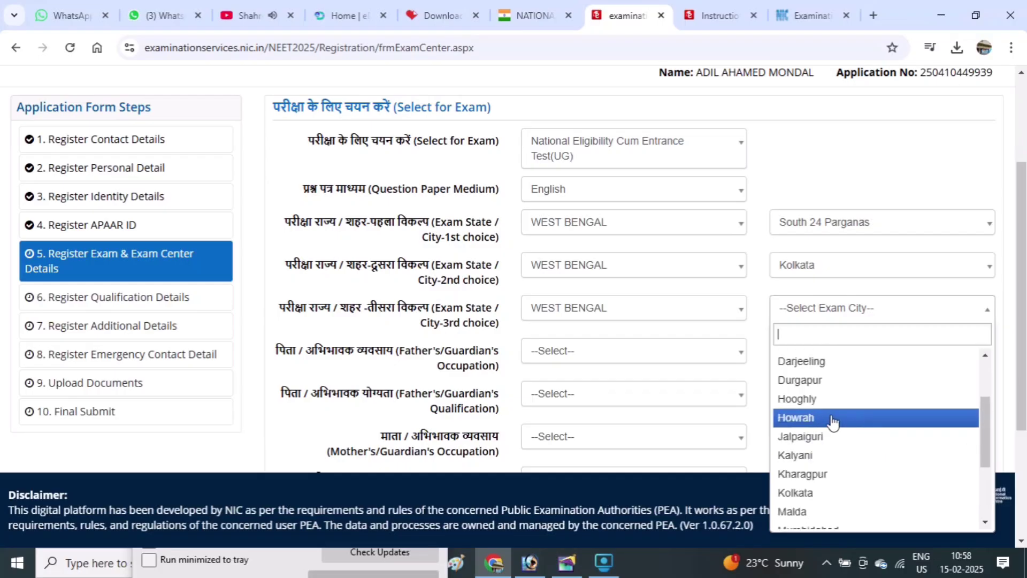
pyautogui.scroll(-2, 845, 444)
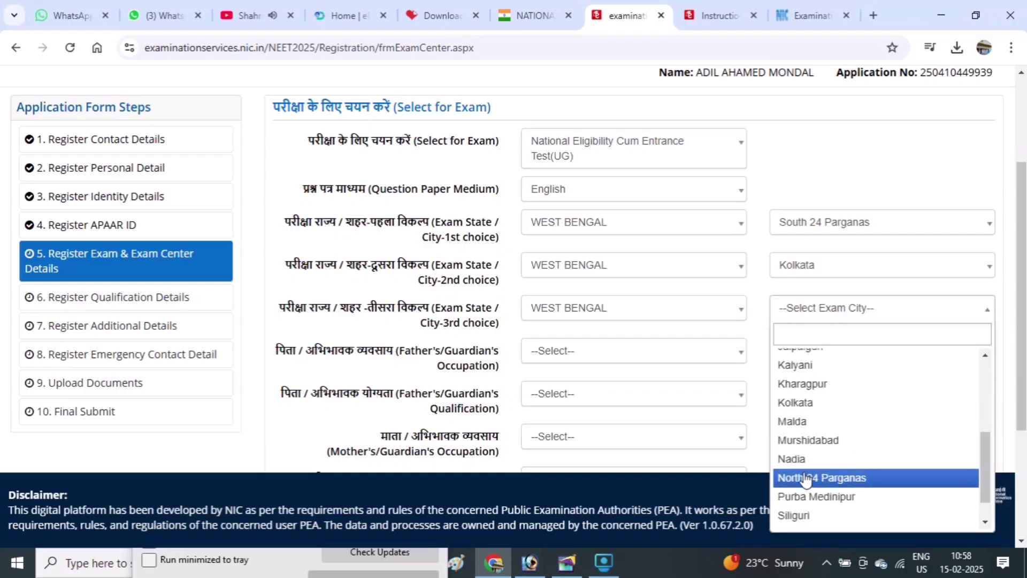
pyautogui.click(859, 481)
# - Set father MEDICAL, GRADUATE and mother OTHERS (INCLUDING HOUSE WIFE), MATRICULATE
pyautogui.click(575, 356)
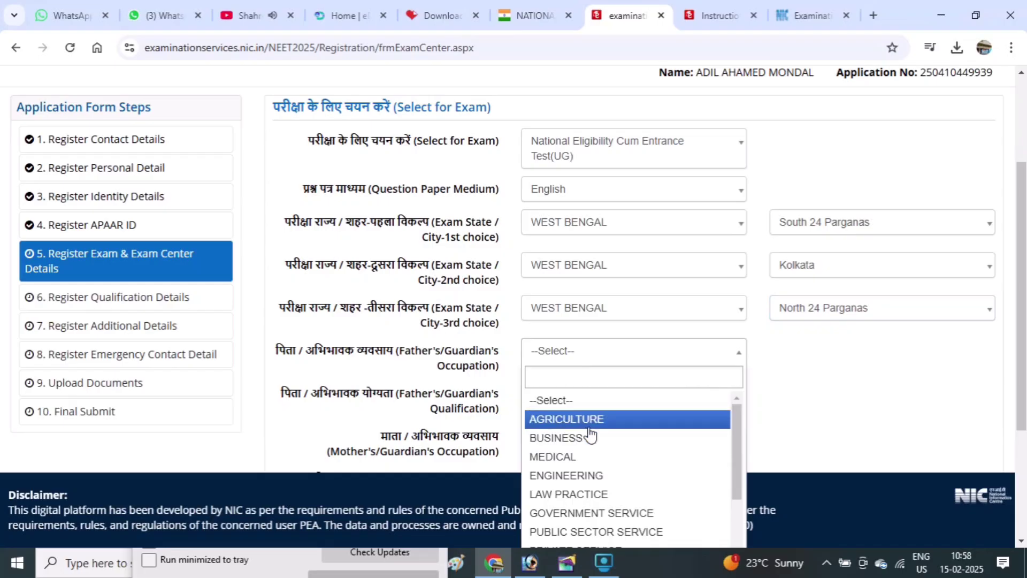
pyautogui.click(568, 457)
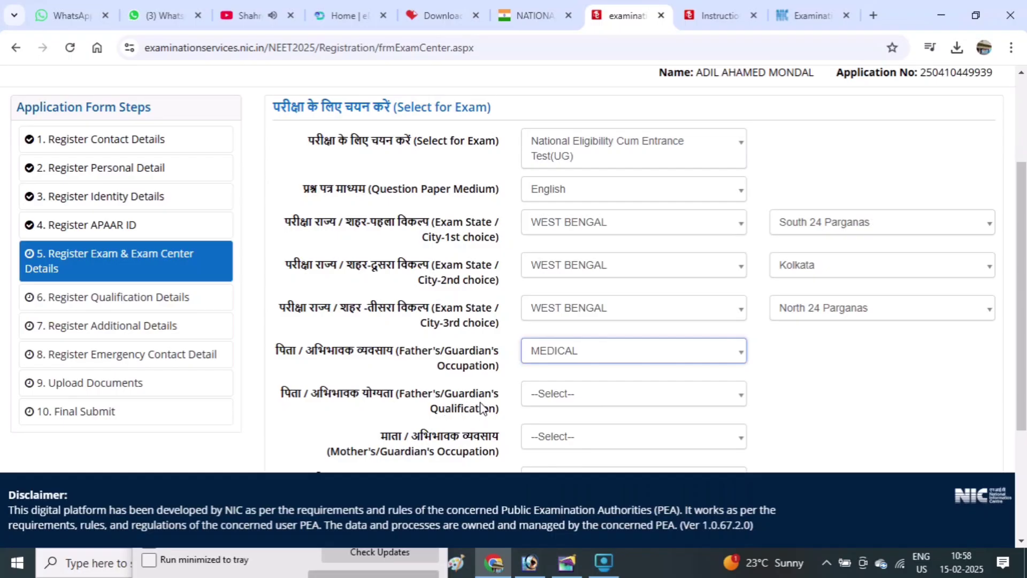
pyautogui.click(605, 399)
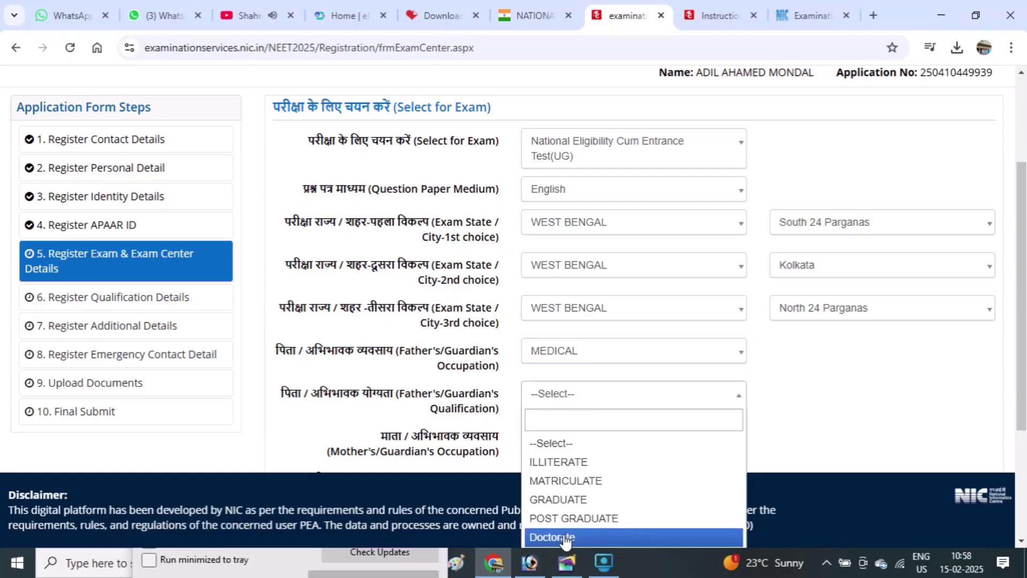
pyautogui.click(561, 497)
pyautogui.scroll(-1, 702, 422)
pyautogui.scroll(-3, 703, 422)
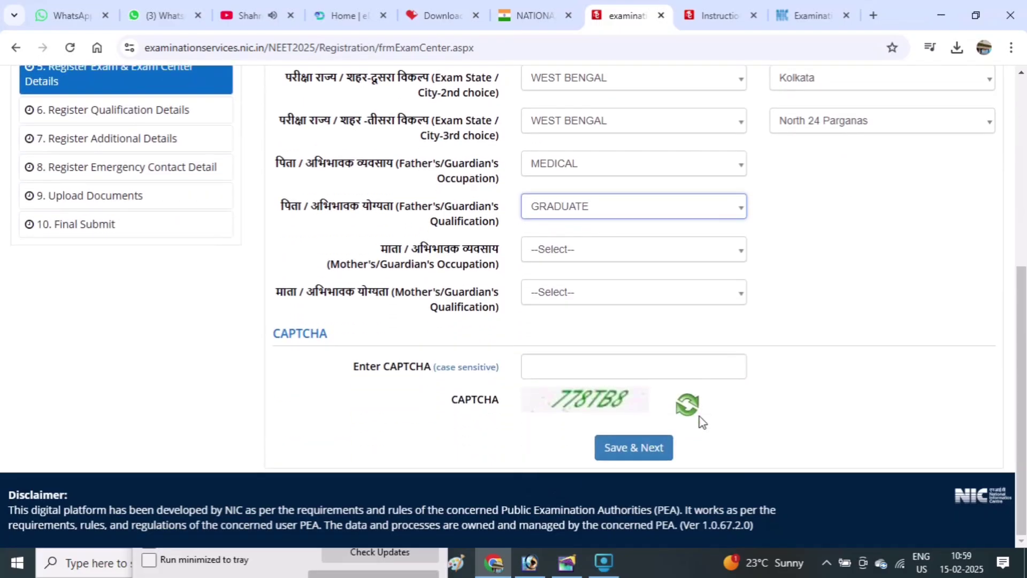
pyautogui.click(523, 263)
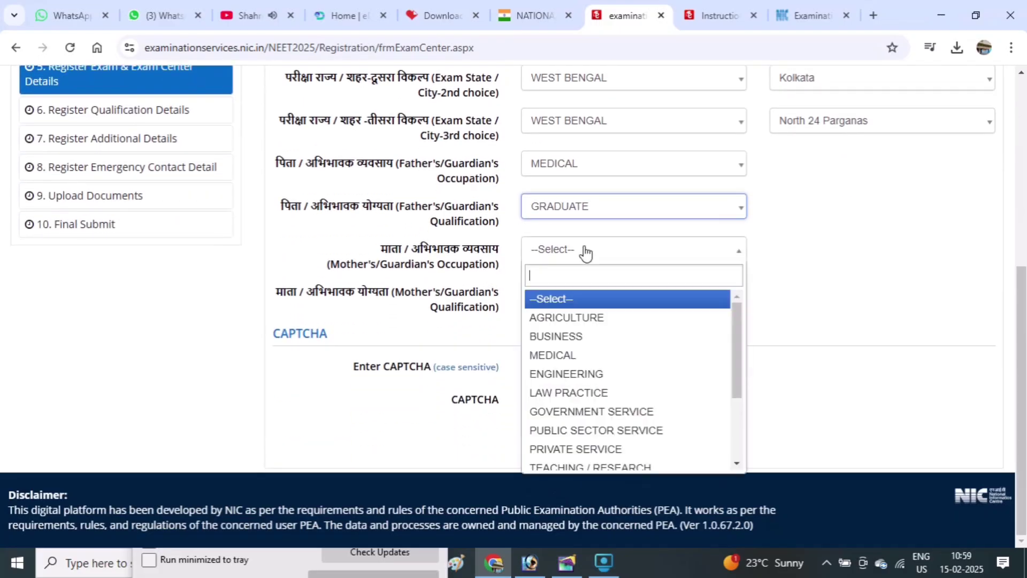
pyautogui.scroll(-5, 589, 375)
pyautogui.click(589, 458)
pyautogui.click(580, 299)
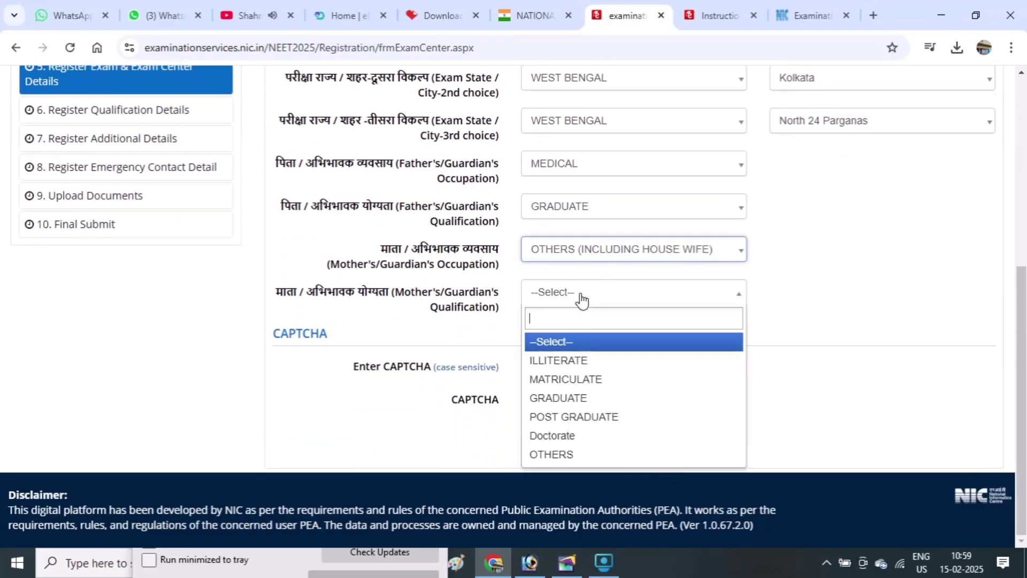
pyautogui.click(608, 383)
# - Enter the CAPTCHA and save the exam section, confirming with Yes
pyautogui.click(554, 366)
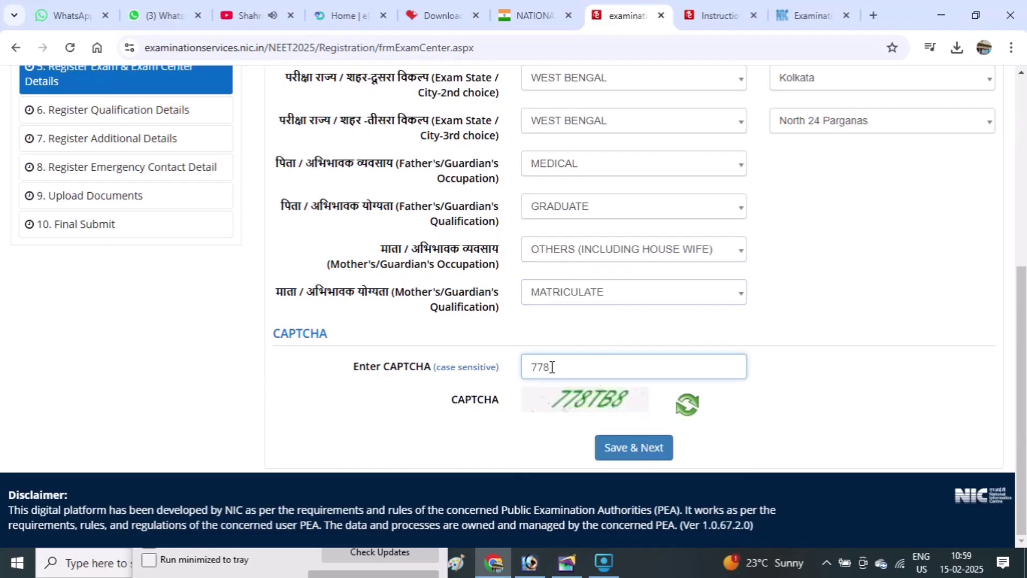
pyautogui.write('778TB8')
pyautogui.click(634, 447)
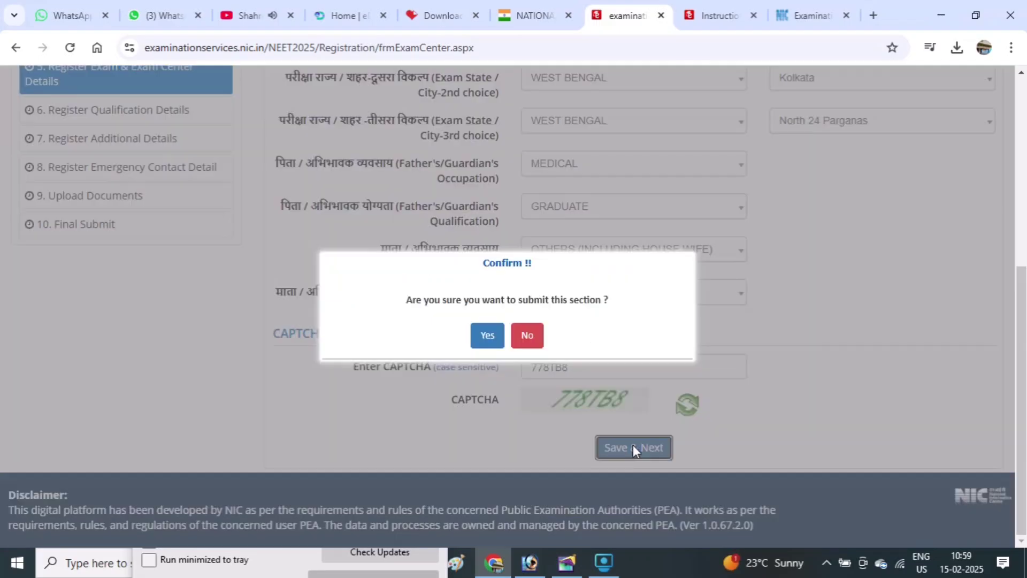
pyautogui.click(488, 338)
# - Mark 10th as Passed in 2023, exam 10th or Equivalent, school place Rural
pyautogui.scroll(-3, 826, 356)
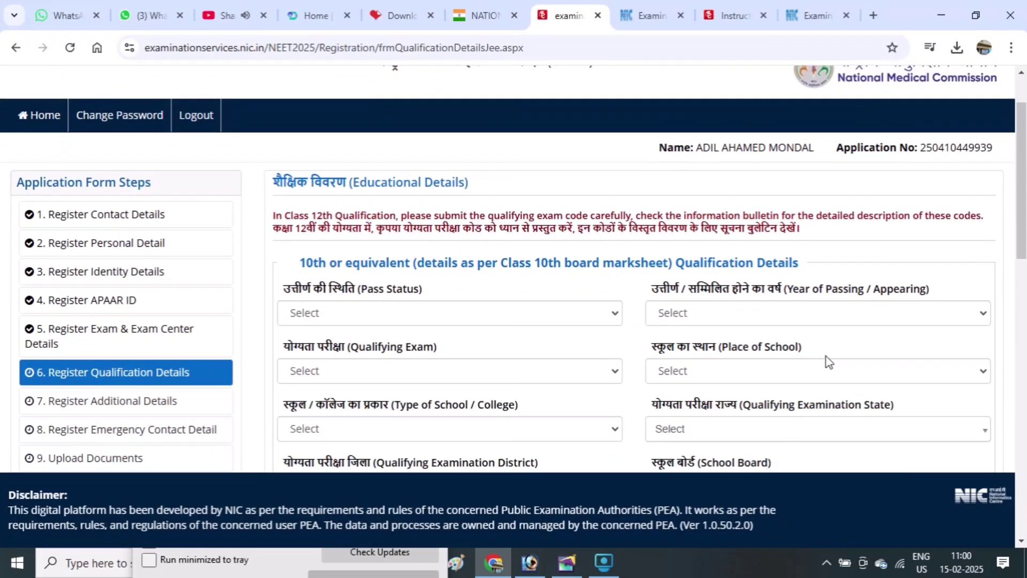
pyautogui.scroll(-2, 523, 300)
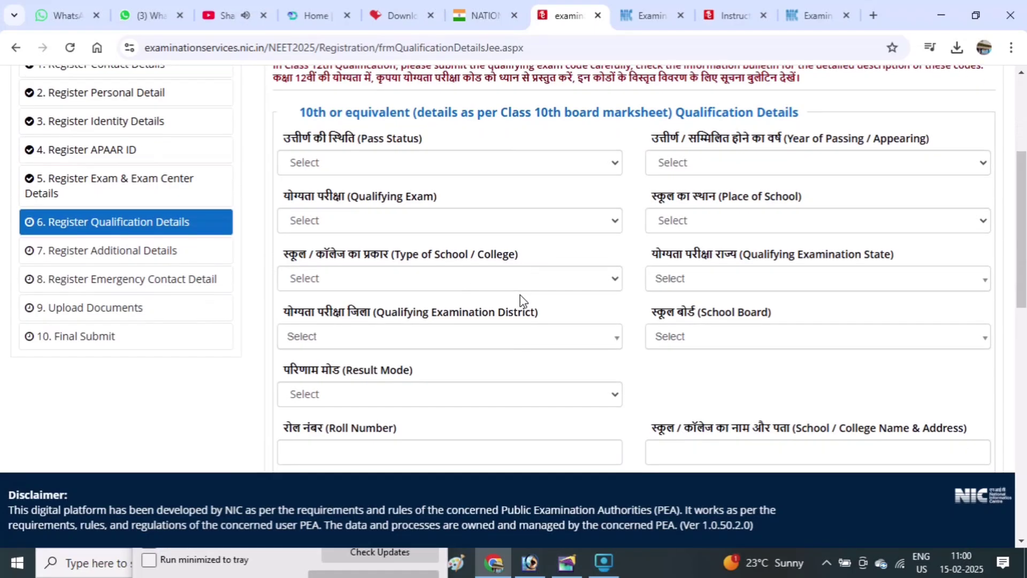
pyautogui.click(336, 161)
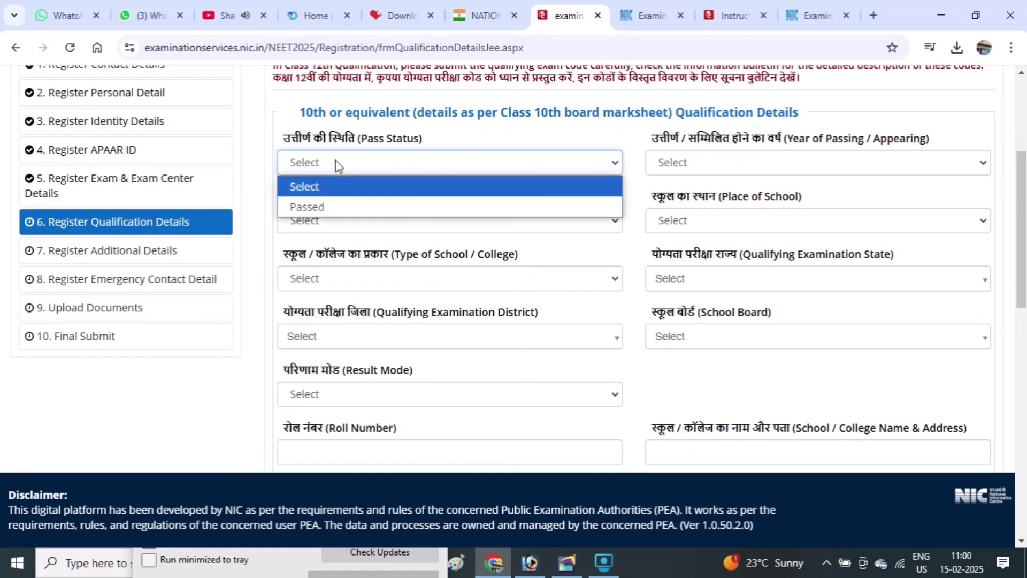
pyautogui.click(326, 203)
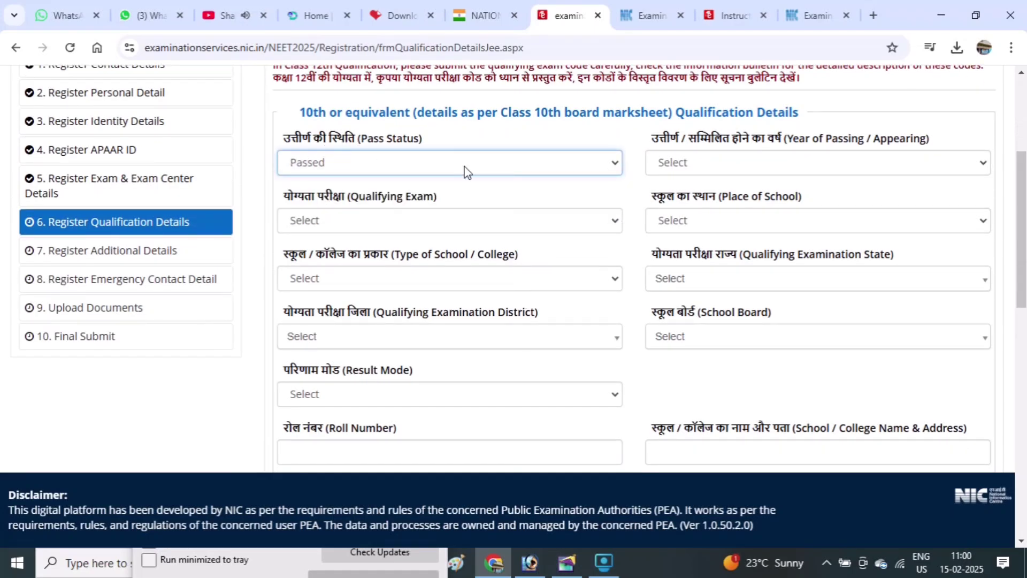
pyautogui.click(848, 171)
pyautogui.click(749, 227)
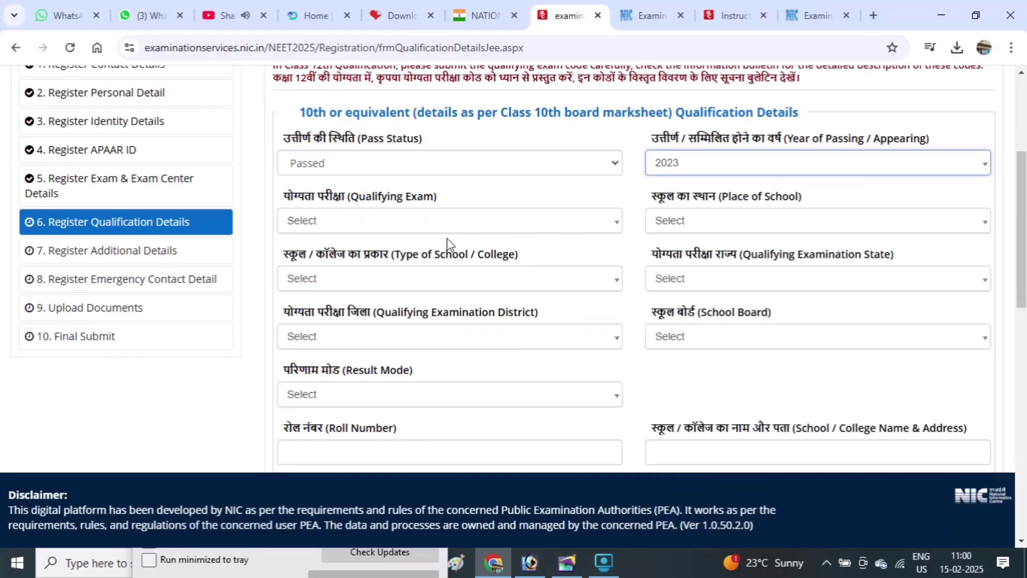
pyautogui.click(381, 225)
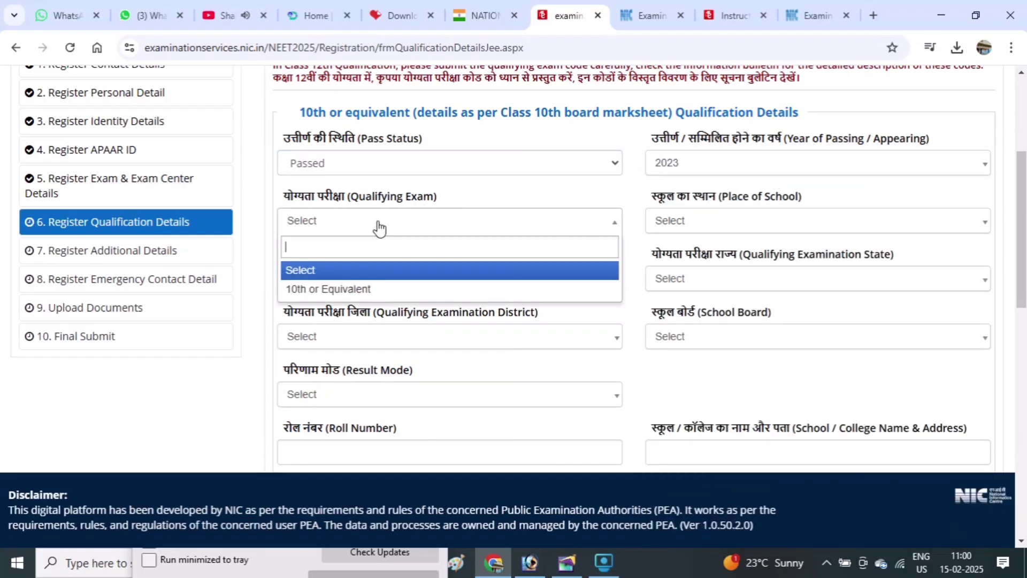
pyautogui.click(367, 289)
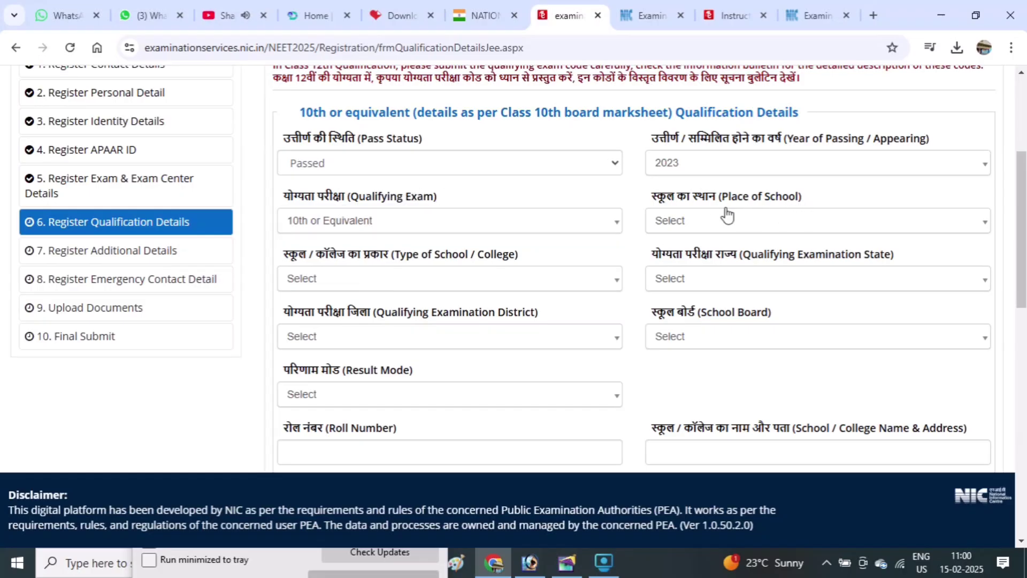
pyautogui.click(693, 224)
pyautogui.click(670, 291)
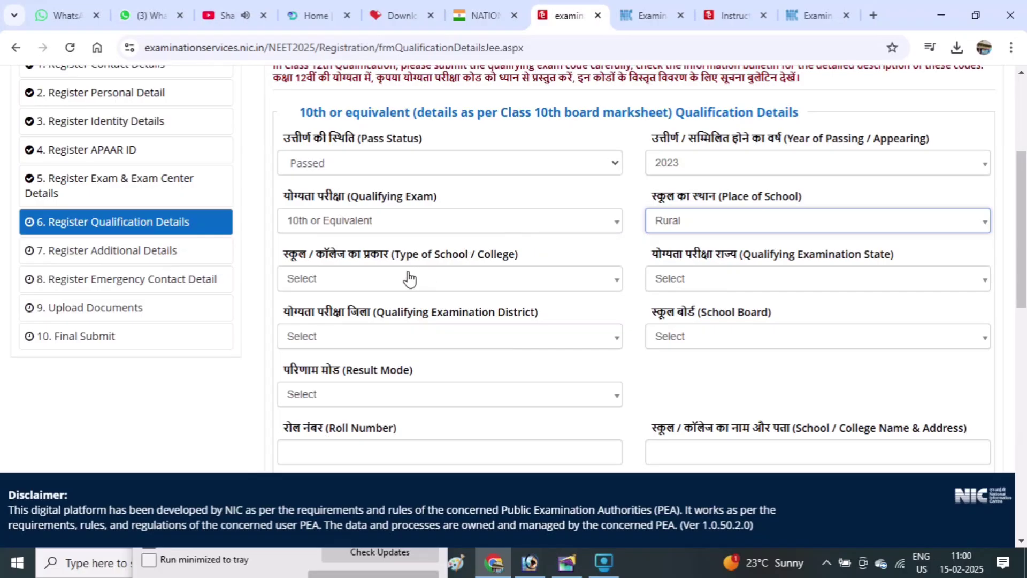
# - Set Government School, WEST BENGAL, SOUTH 24 PARGANAS, West Bengal Board of Secondary Education, result mode Percentage
pyautogui.click(386, 284)
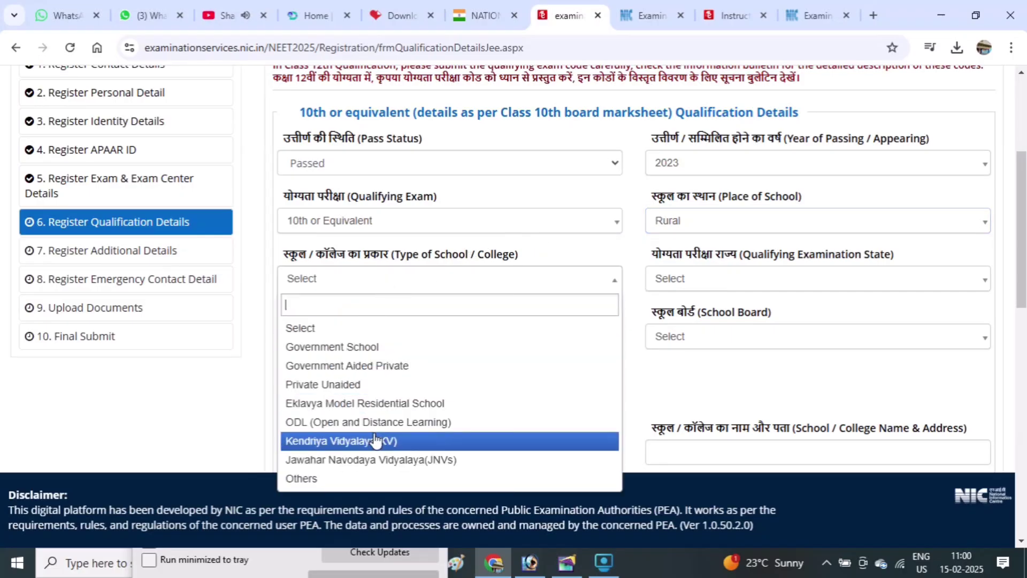
pyautogui.click(381, 347)
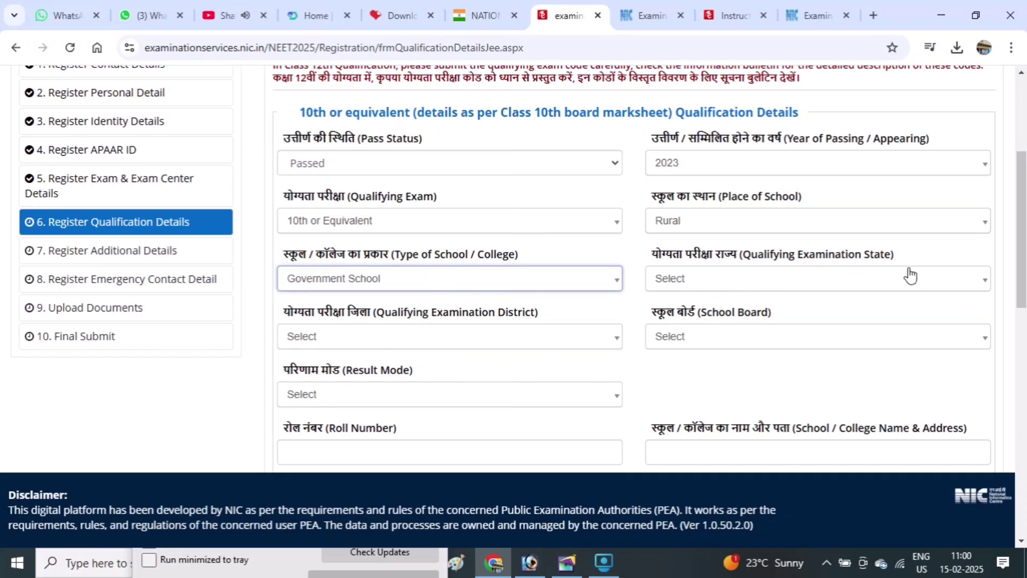
pyautogui.click(724, 290)
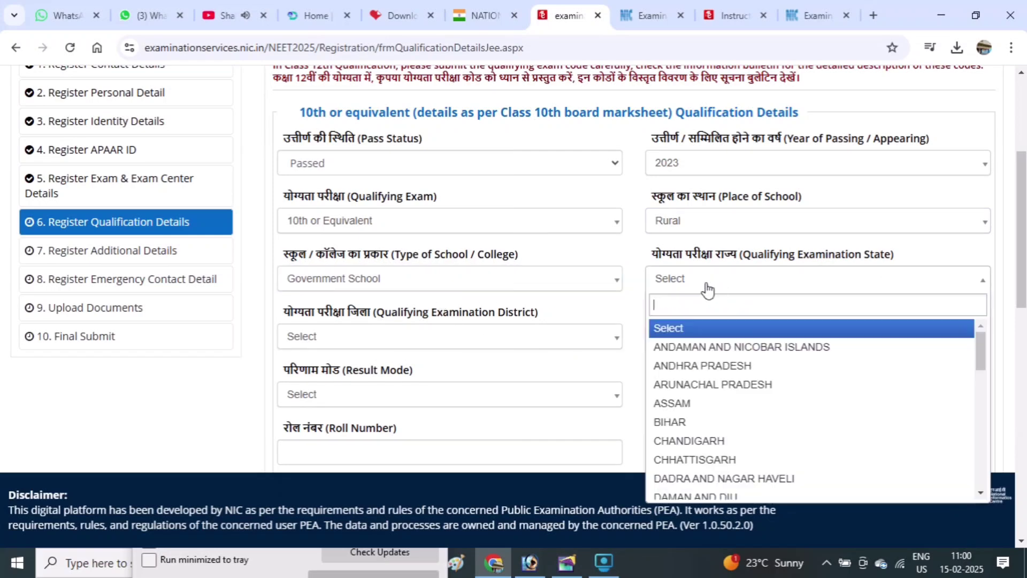
pyautogui.write('wes')
pyautogui.press('Return')
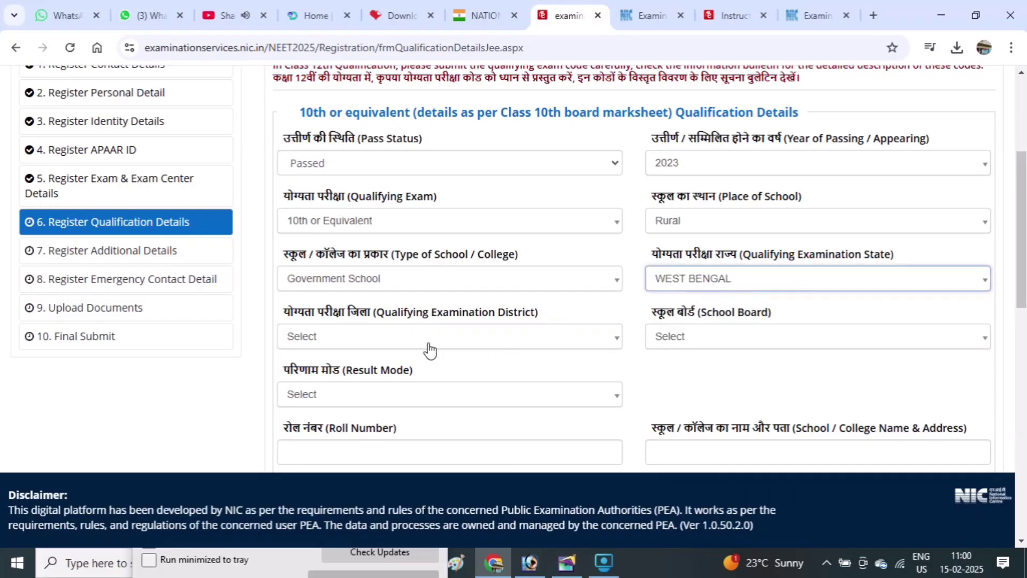
pyautogui.click(395, 344)
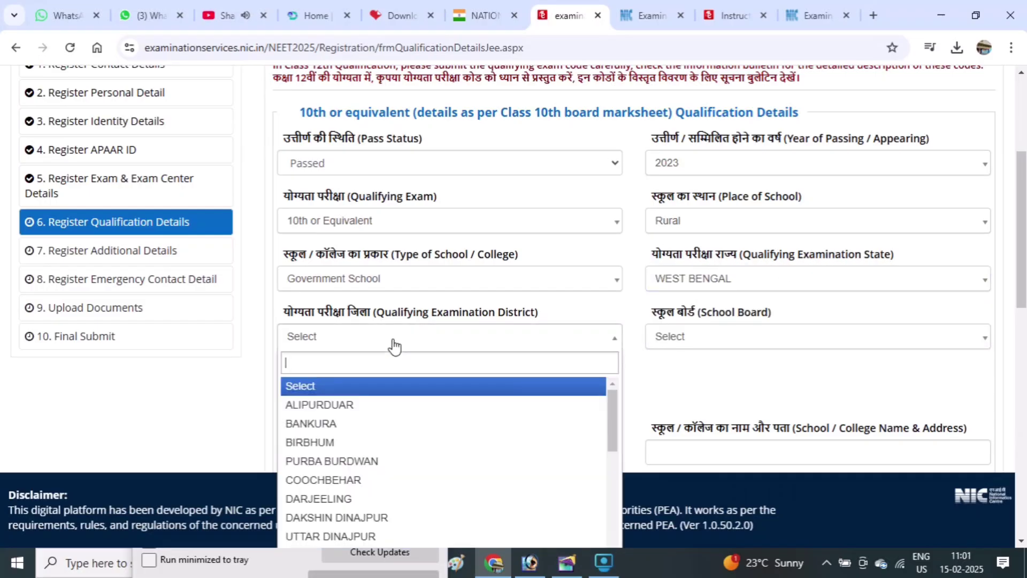
pyautogui.write('u')
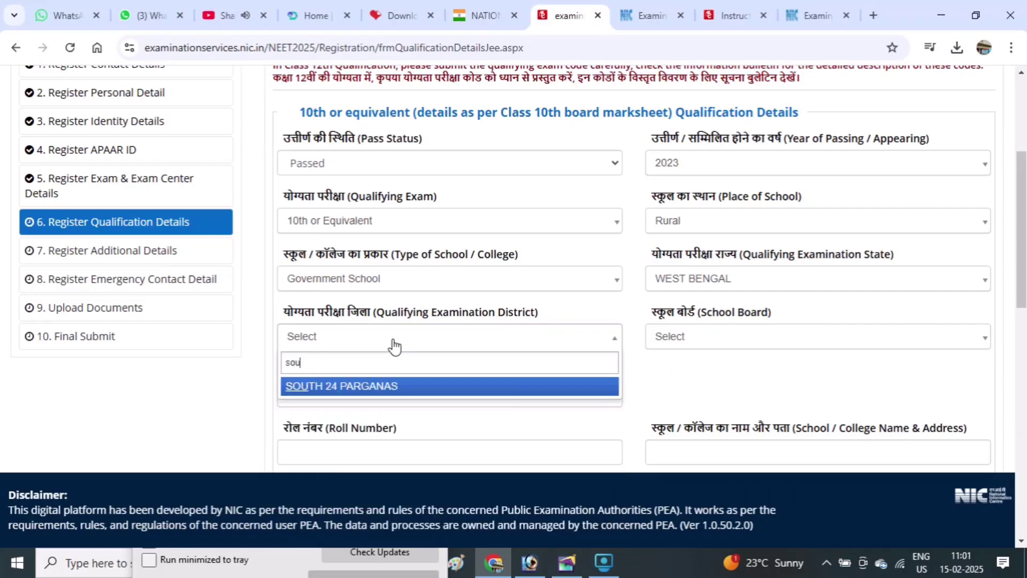
pyautogui.press('Return')
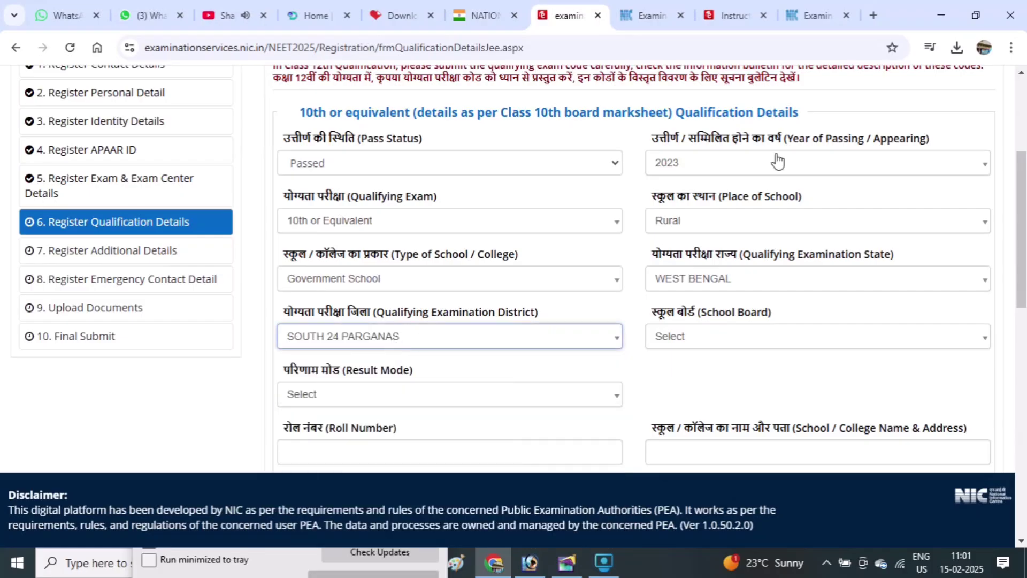
pyautogui.click(728, 343)
pyautogui.write('w')
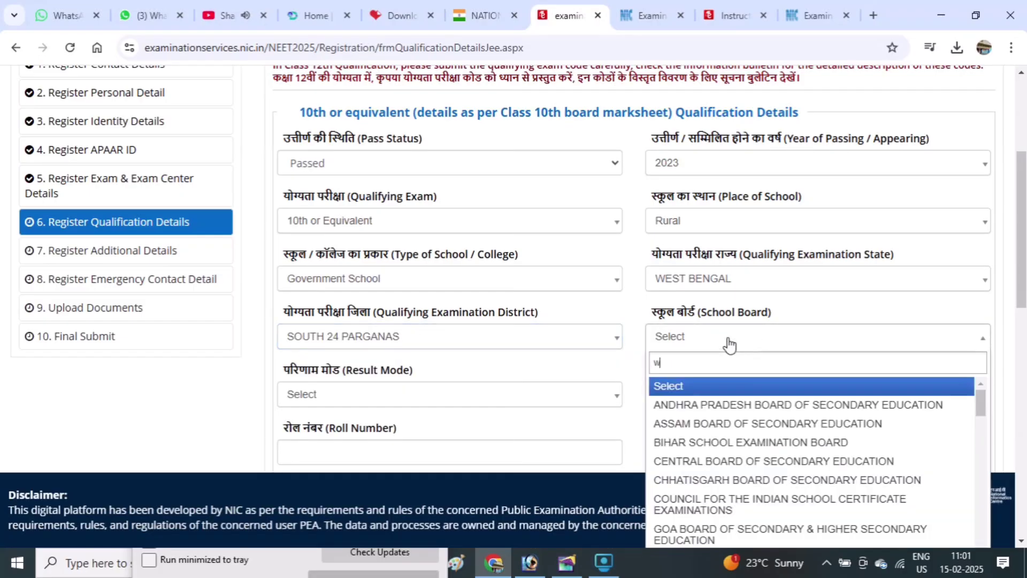
pyautogui.write('es')
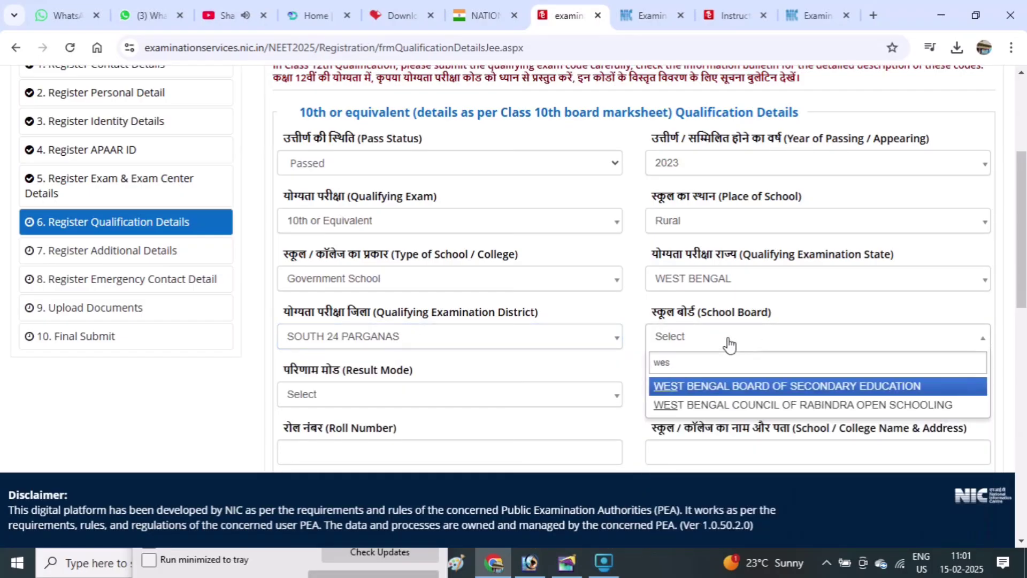
pyautogui.click(832, 393)
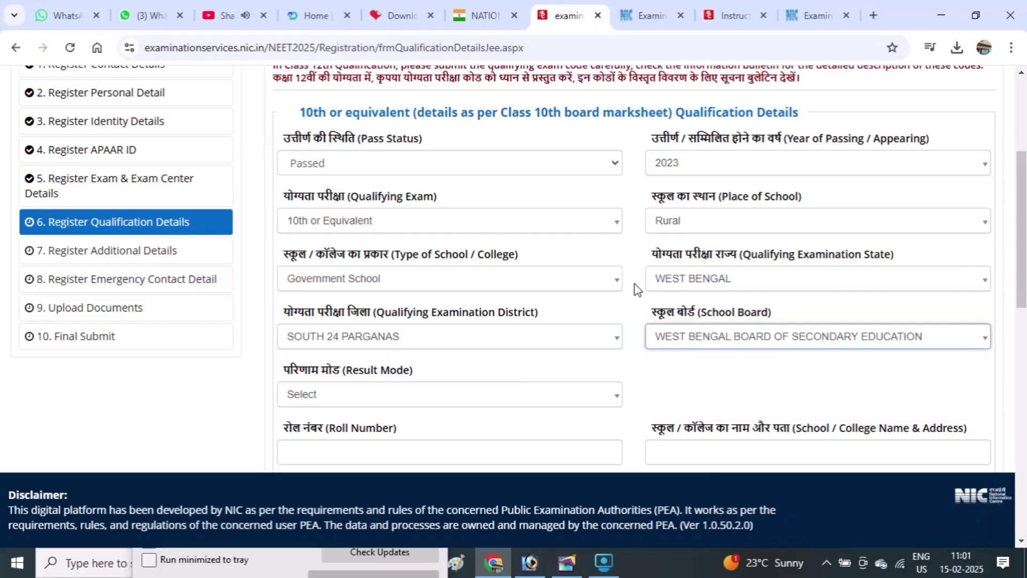
pyautogui.click(438, 401)
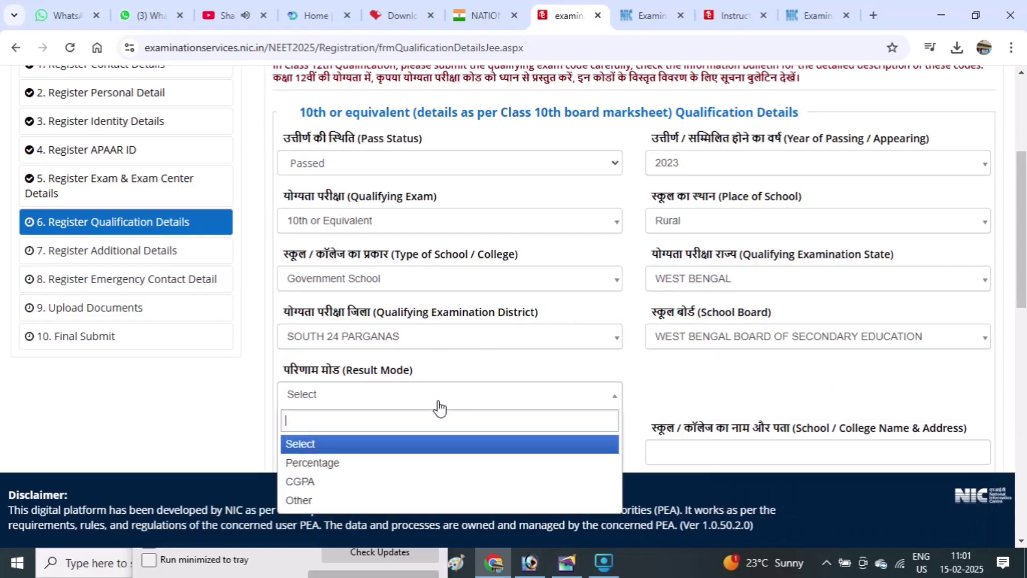
pyautogui.click(354, 465)
# - Enter 10th total marks 700 and obtained marks 613
pyautogui.scroll(-2, 889, 355)
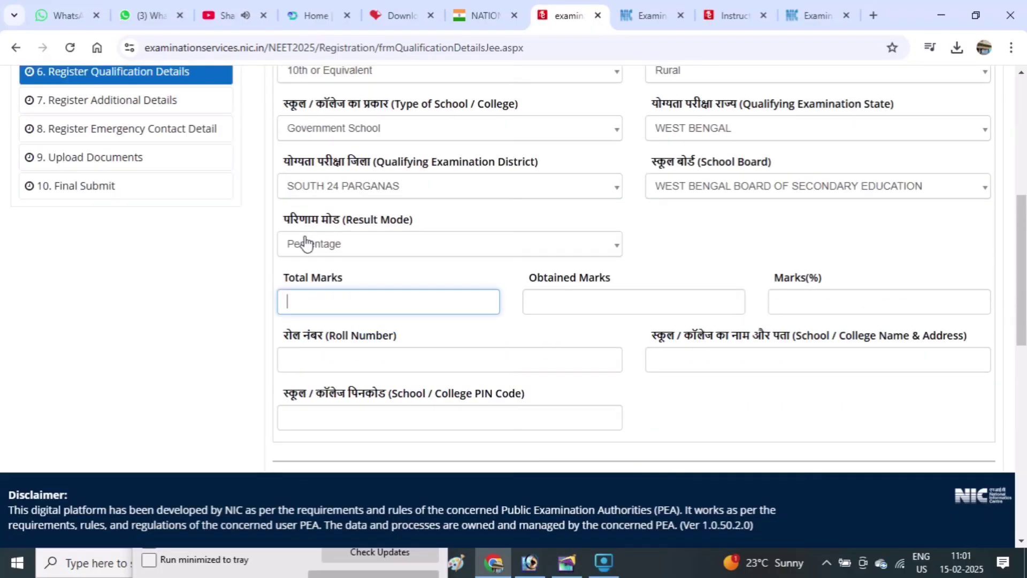
pyautogui.write('700')
pyautogui.click(604, 297)
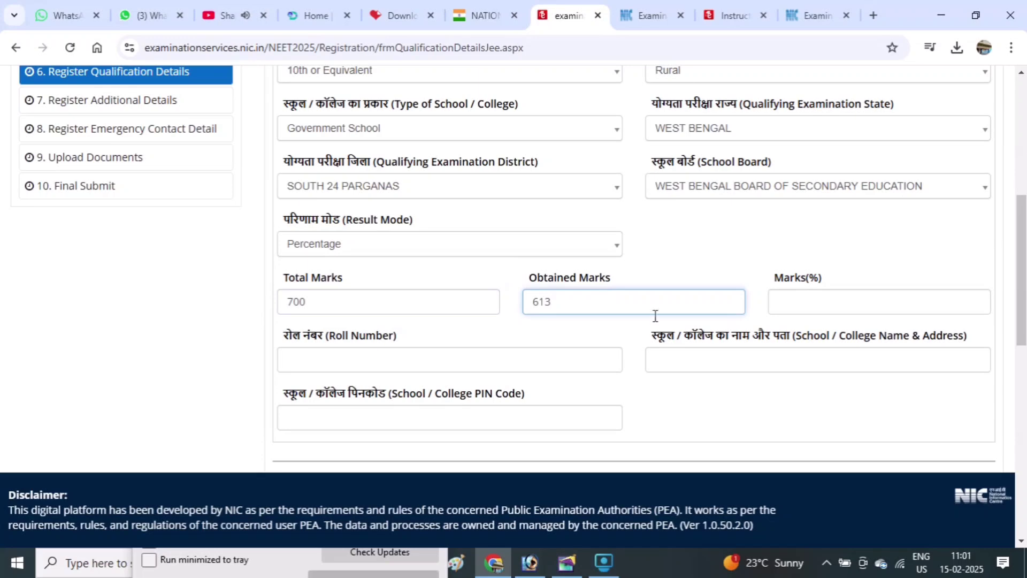
pyautogui.write('613')
pyautogui.click(820, 302)
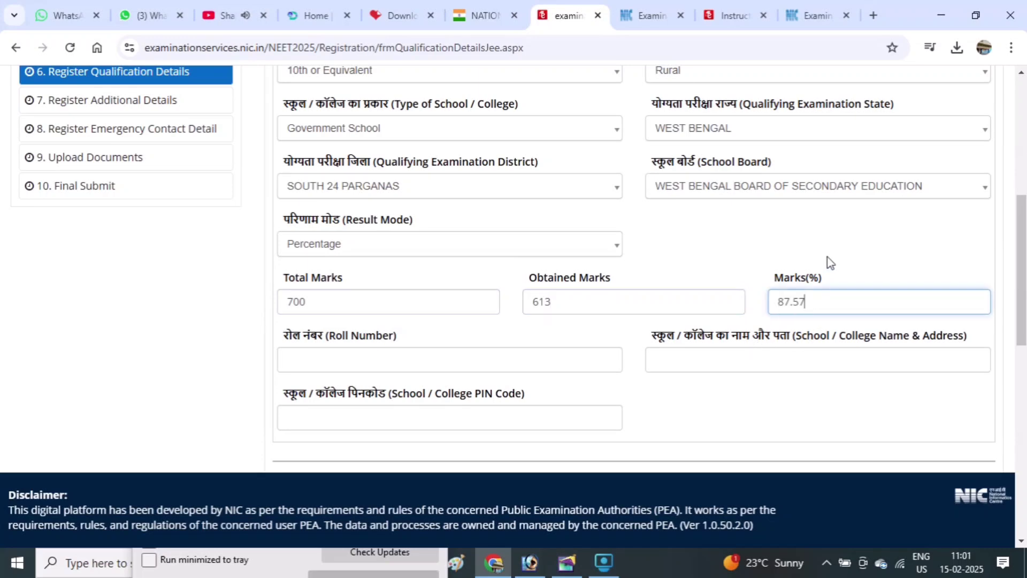
# - Enter the candidate's roll number and the school's name and address, removing a stray full stop
pyautogui.click(380, 354)
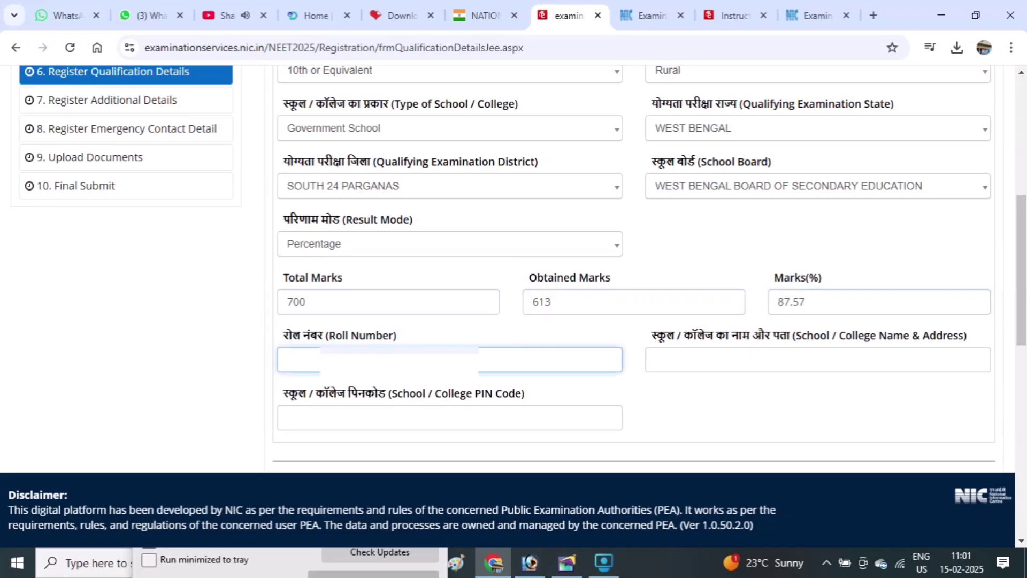
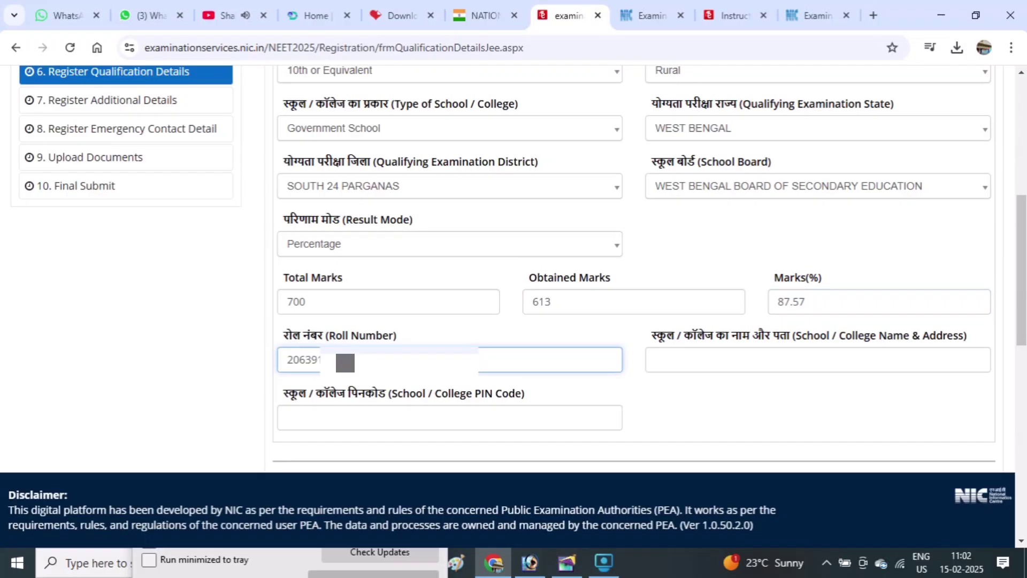
pyautogui.click(766, 359)
pyautogui.write('MAH')
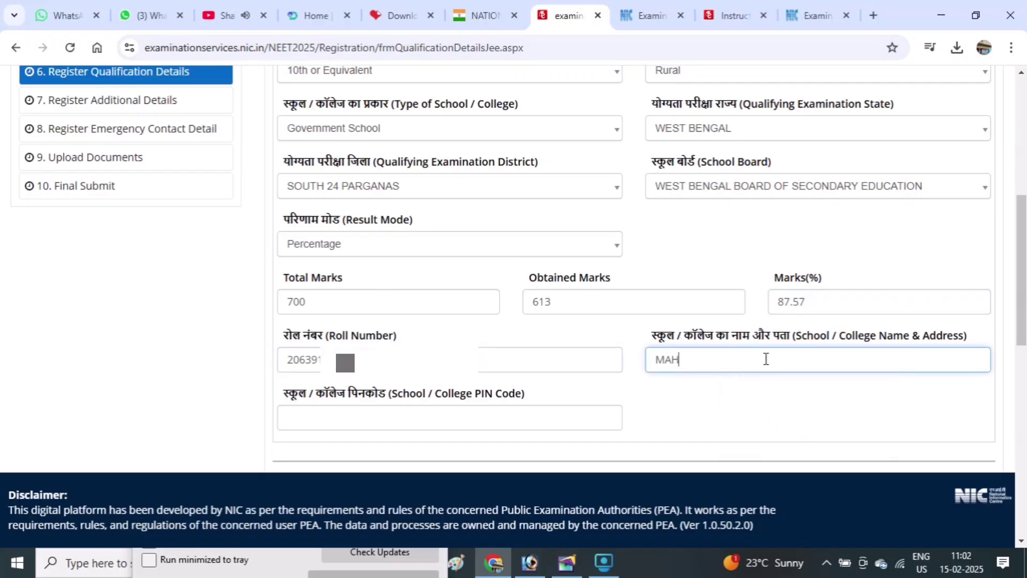
pyautogui.write('ESHPUR HIGH SCHOOL, VILL. MAHESHPUR PO MAHESHPR PS')
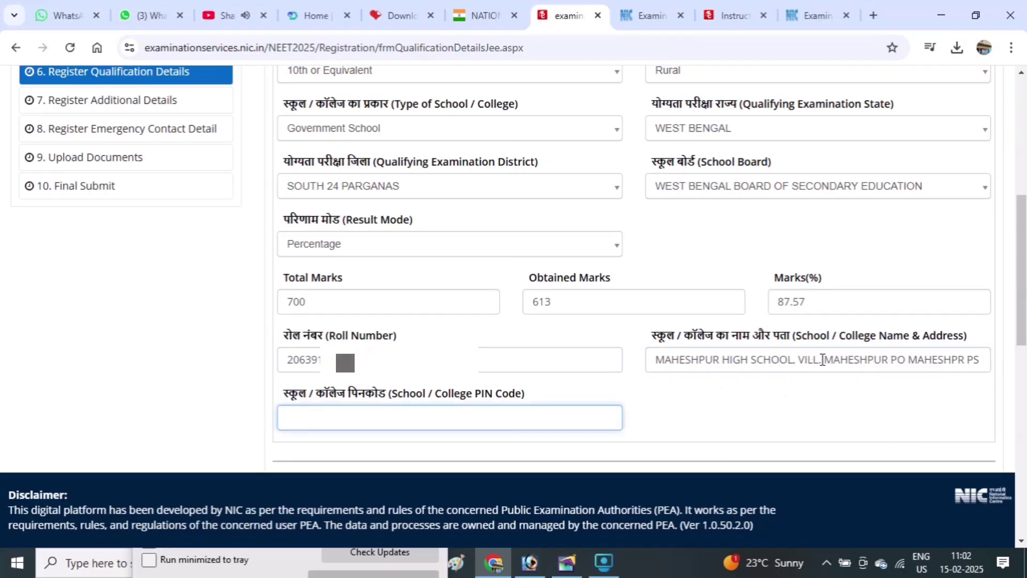
pyautogui.click(822, 359)
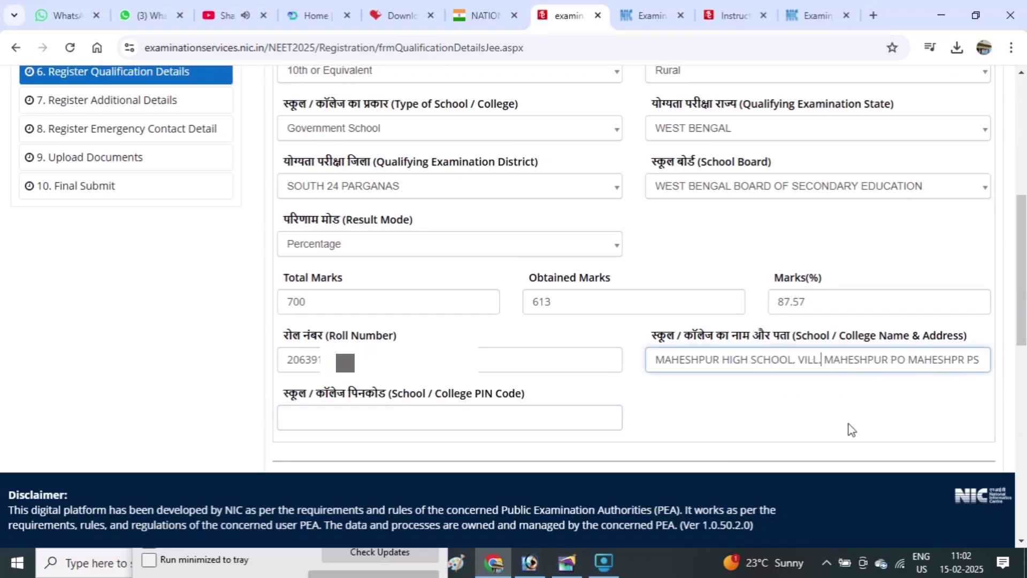
pyautogui.press('BackSpace')
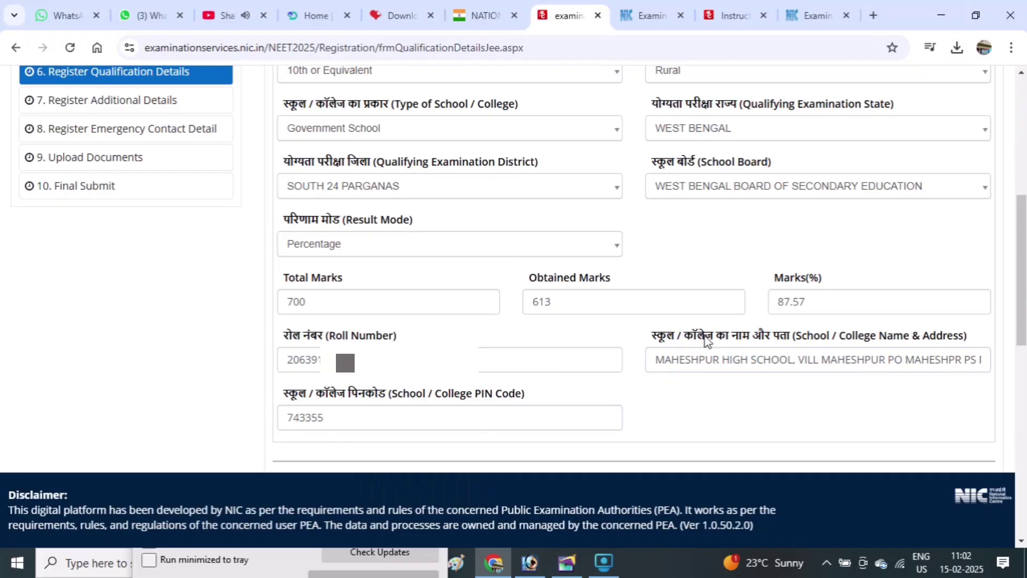
# - Set the 12th pass status to Appearing, year of passing 2025, and qualifying exam CODE: 01
pyautogui.scroll(-6, 707, 340)
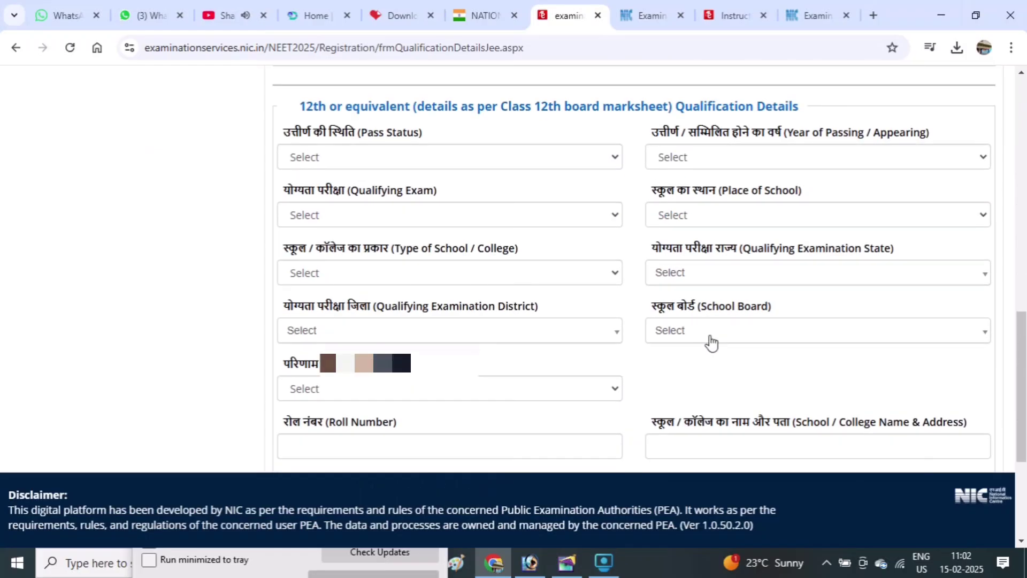
pyautogui.click(364, 164)
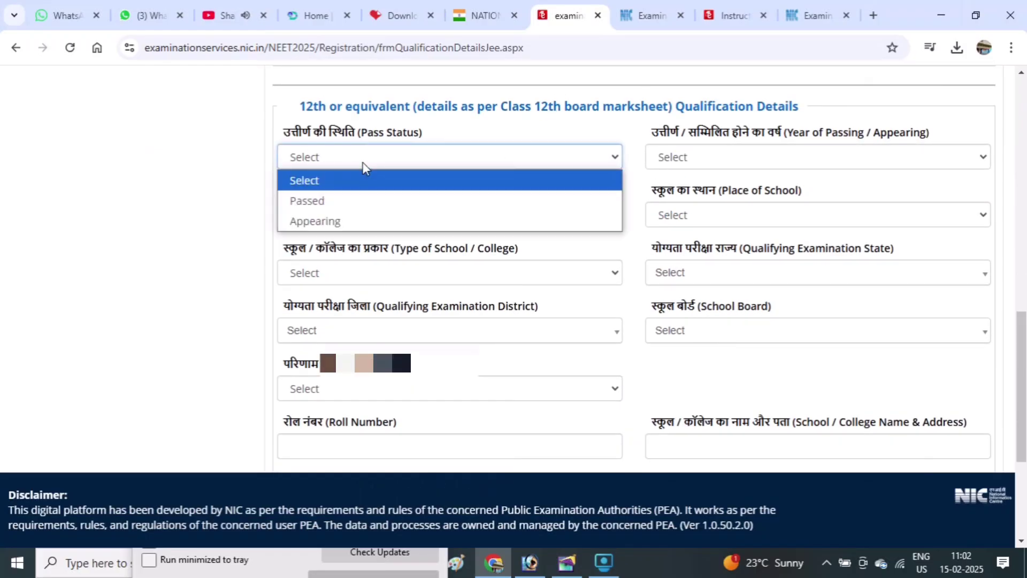
pyautogui.click(339, 202)
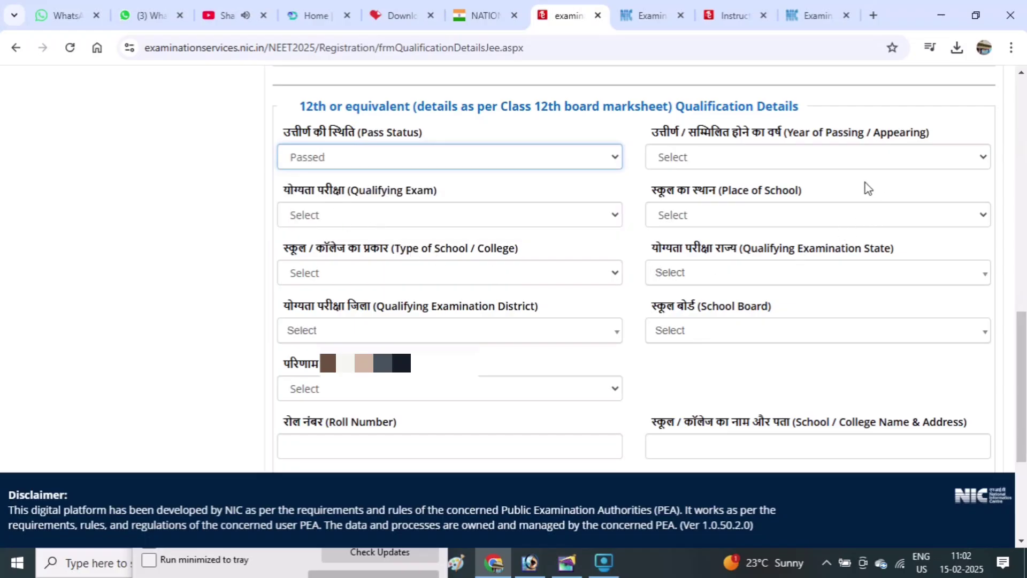
pyautogui.click(483, 158)
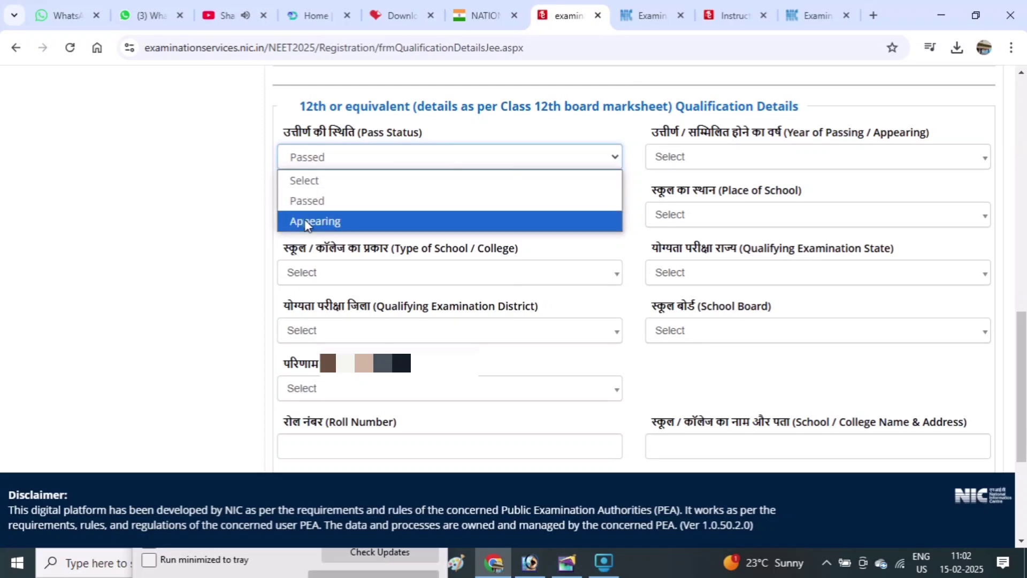
pyautogui.click(401, 221)
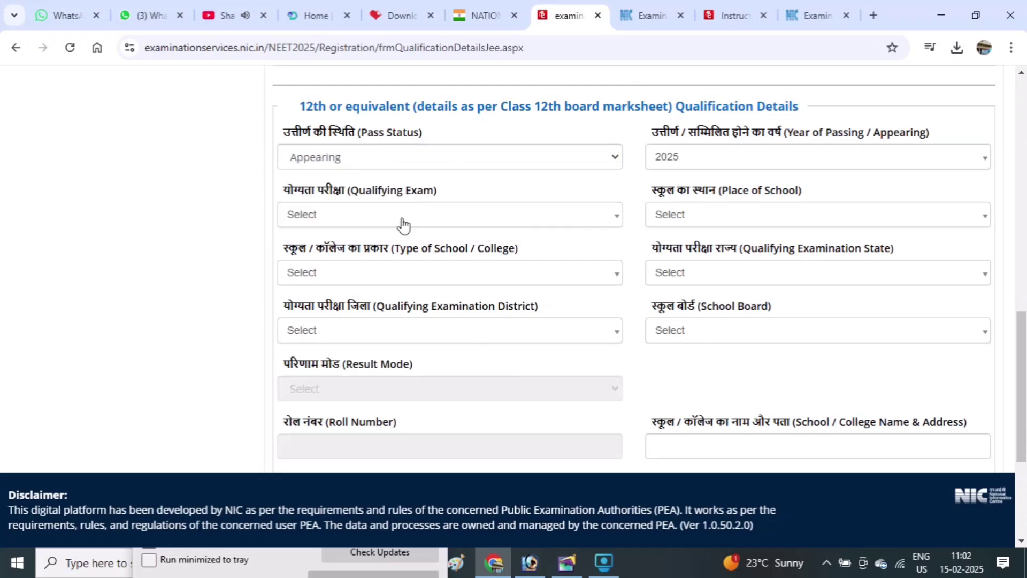
pyautogui.click(917, 160)
pyautogui.click(917, 159)
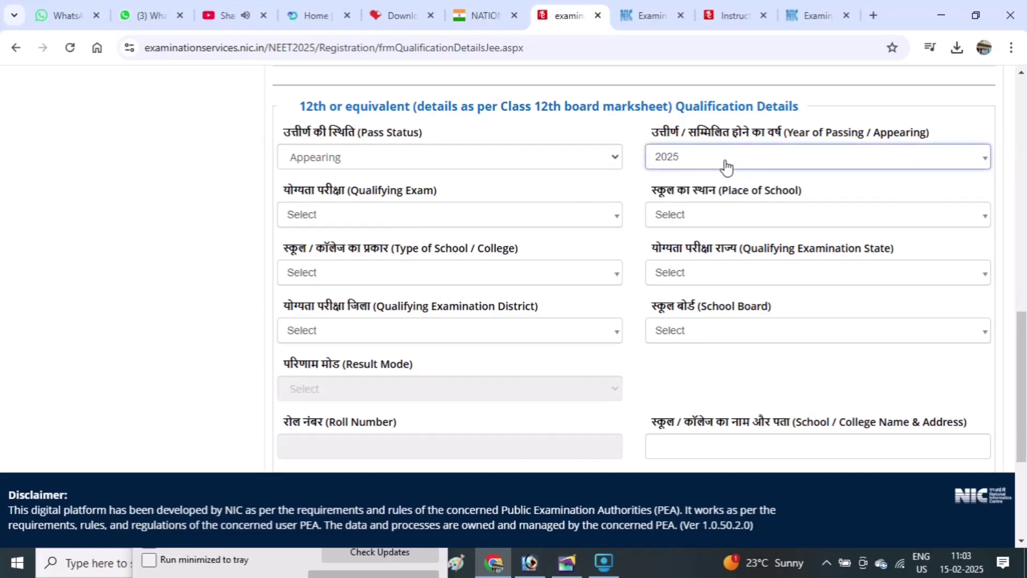
pyautogui.click(385, 218)
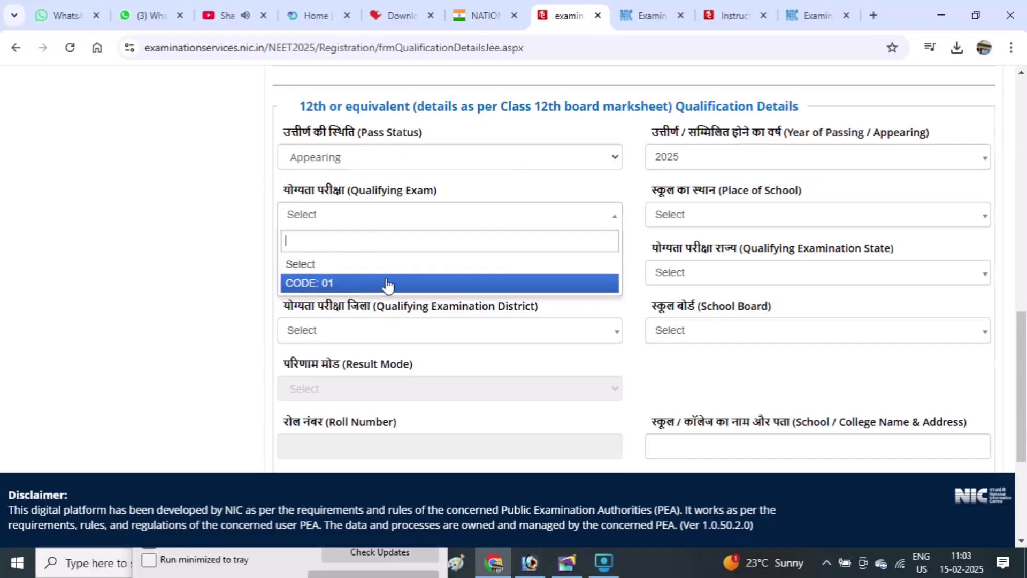
pyautogui.click(462, 285)
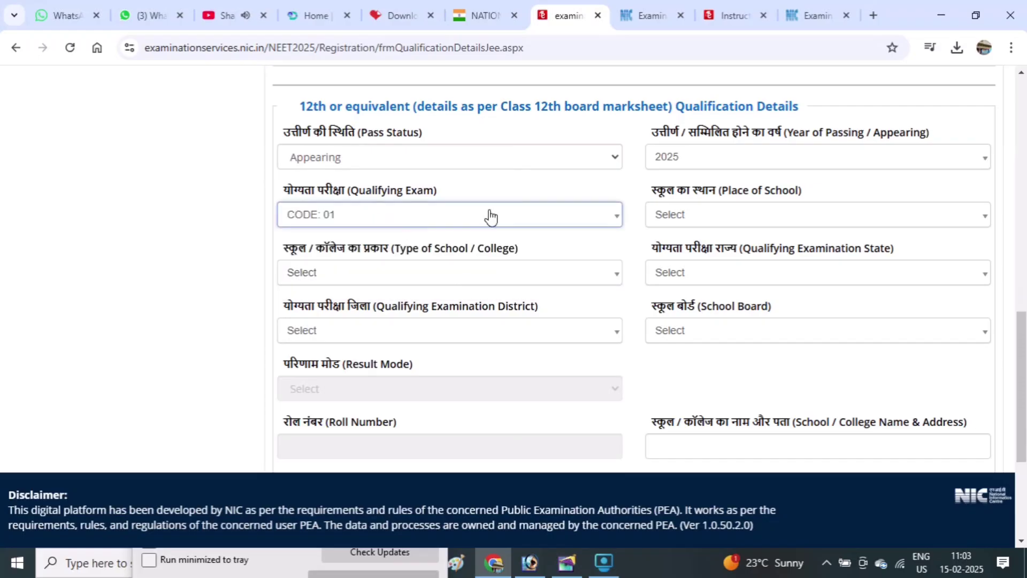
# - Mark the school as Rural and its type as Government School
pyautogui.click(785, 217)
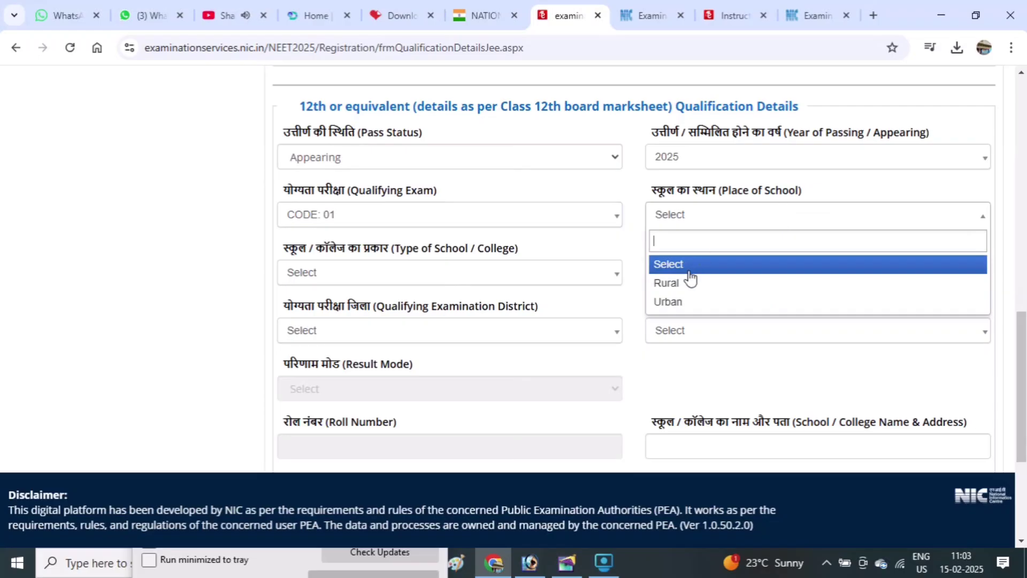
pyautogui.click(662, 282)
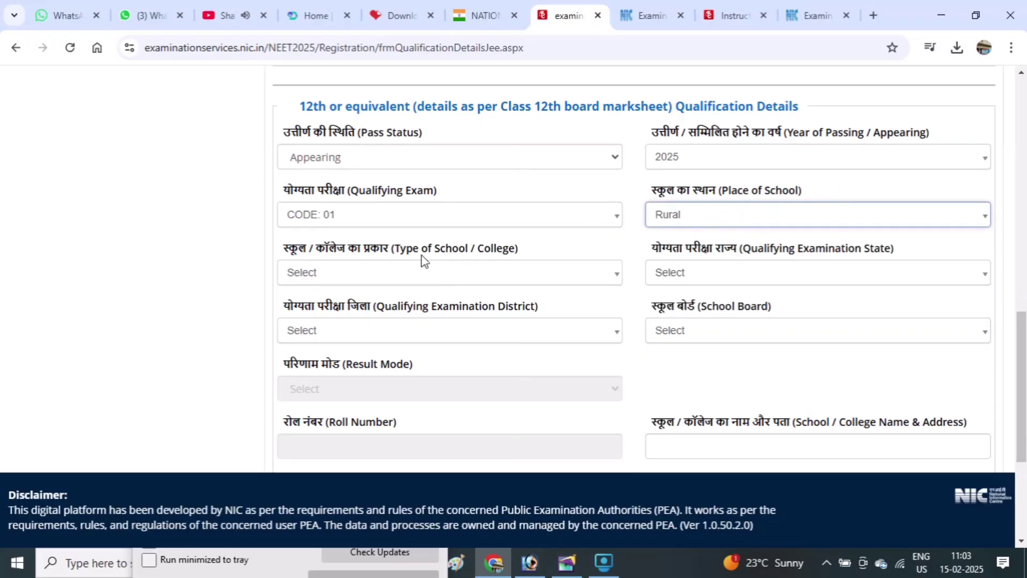
pyautogui.click(331, 280)
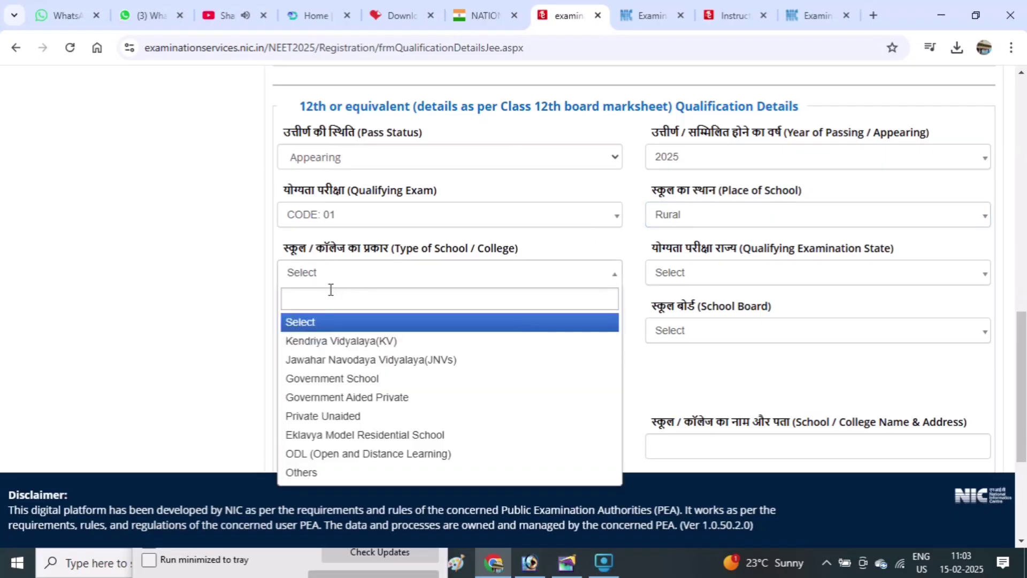
pyautogui.click(368, 381)
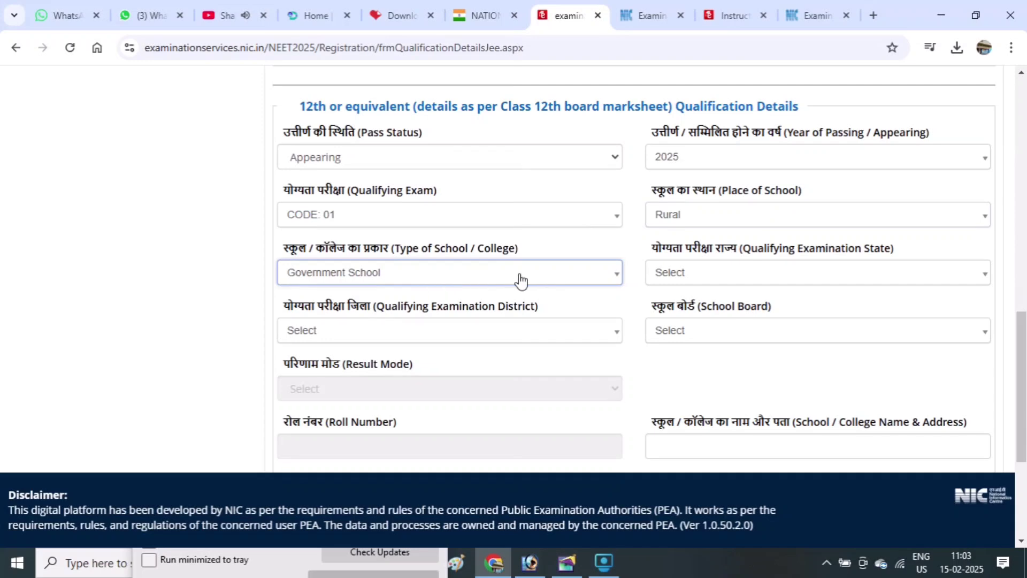
# - Set the qualifying examination state to WEST BENGAL and district to SOUTH 24 PARGANAS
pyautogui.click(805, 264)
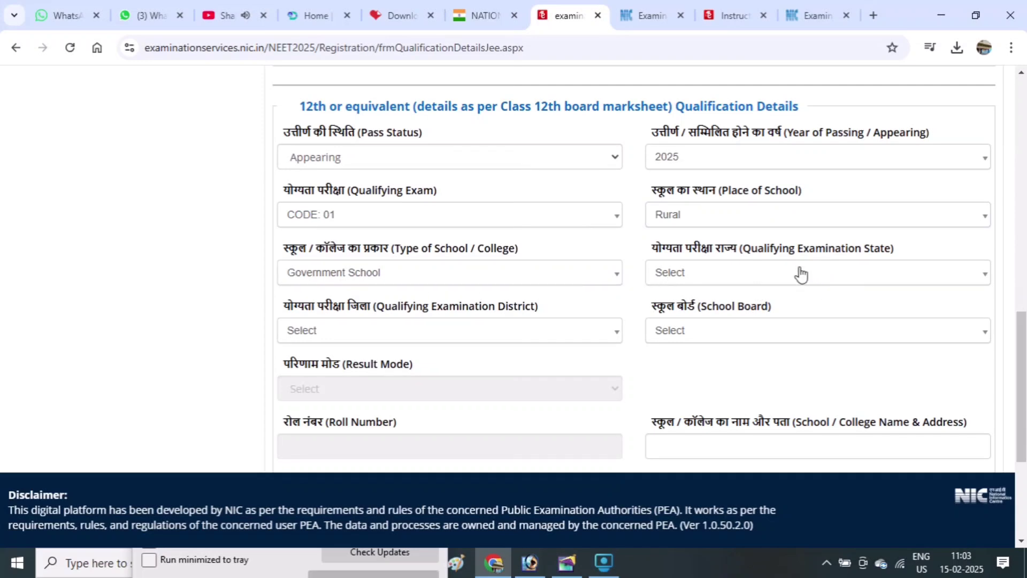
pyautogui.click(801, 274)
pyautogui.write('WE')
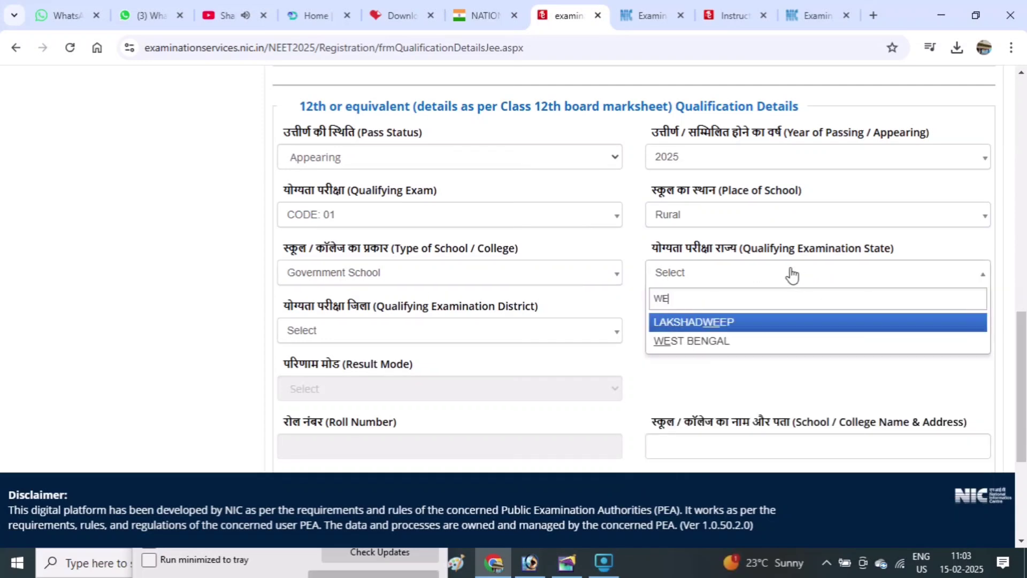
pyautogui.write('S')
pyautogui.click(690, 322)
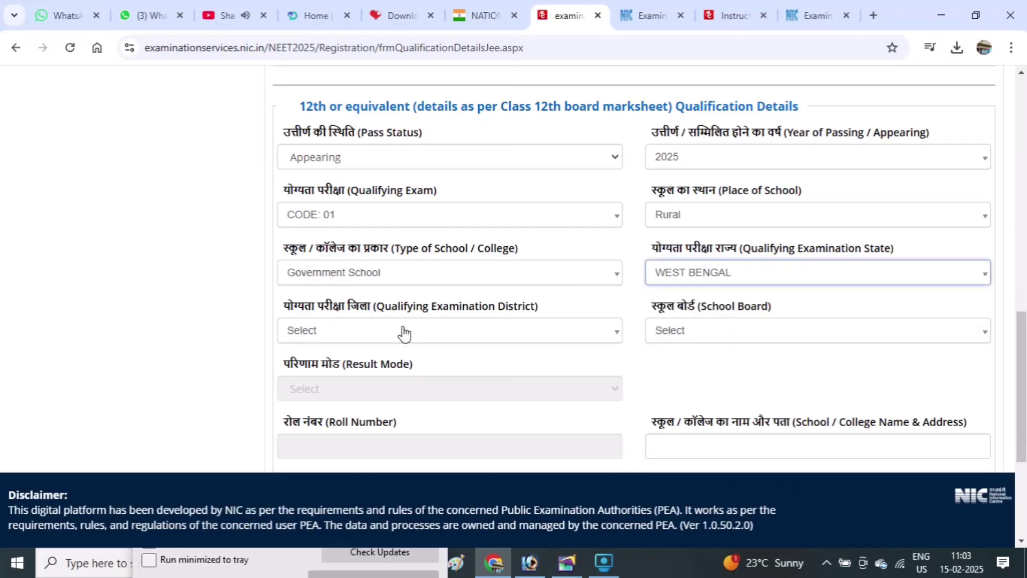
pyautogui.click(343, 341)
pyautogui.write('SOU')
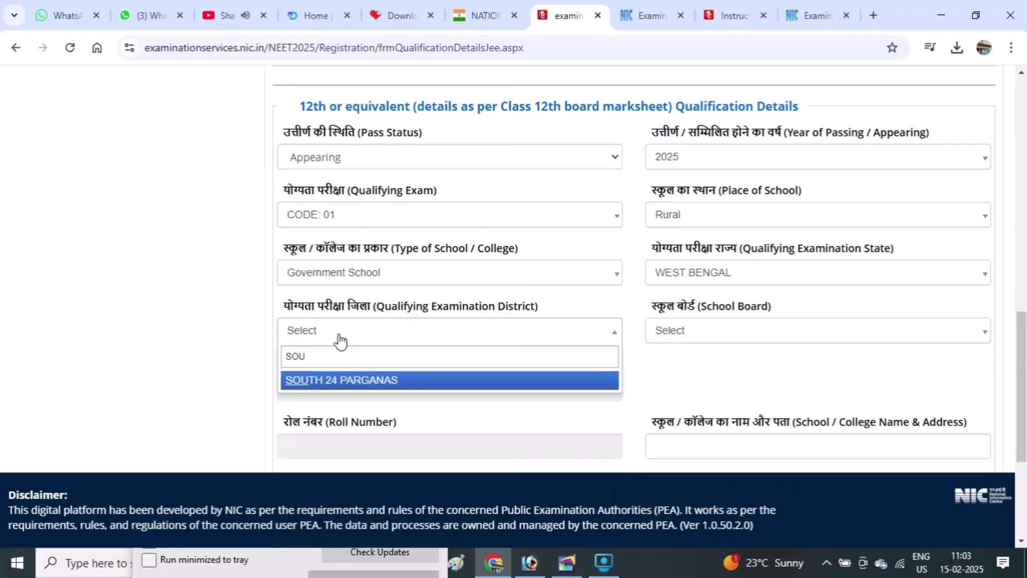
pyautogui.press('Return')
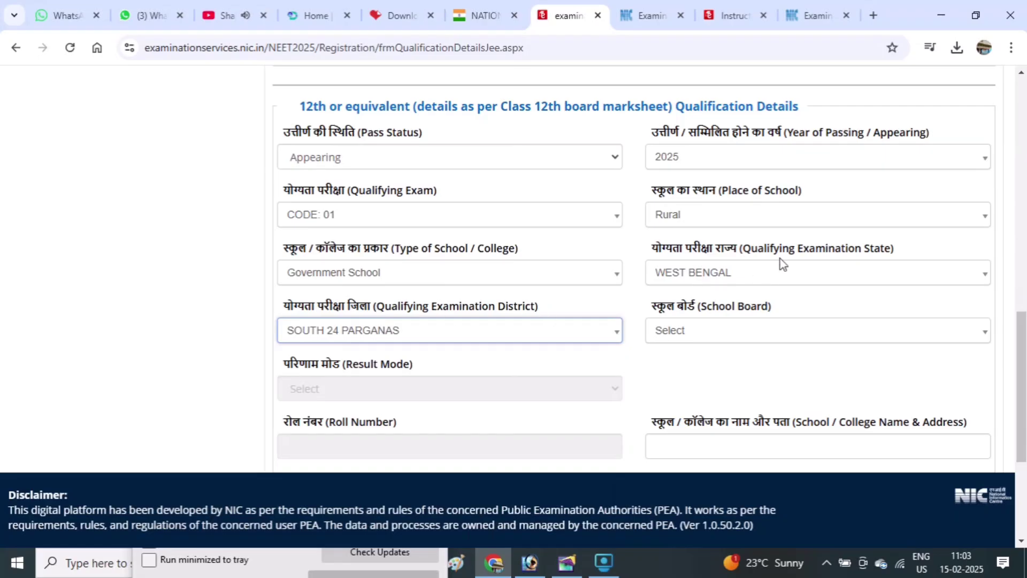
# - Choose West Bengal Council of Higher Secondary Education as the school board
pyautogui.click(737, 339)
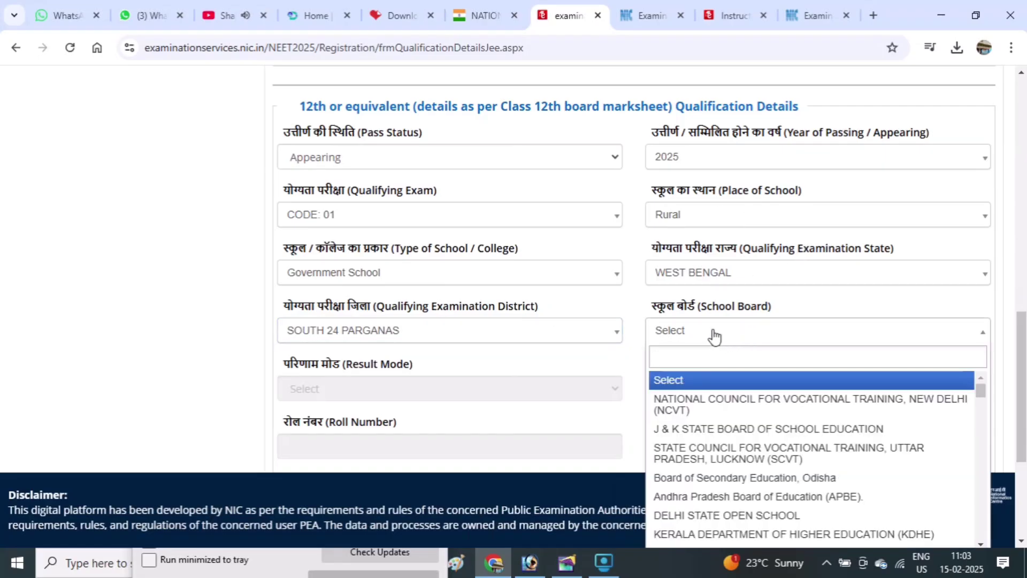
pyautogui.write('WEST BENGAL COU')
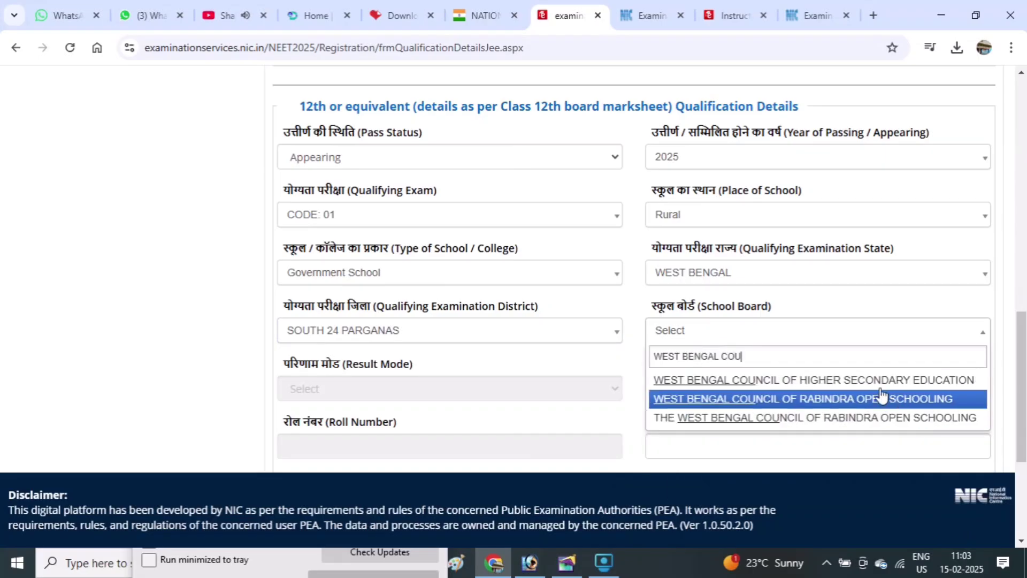
pyautogui.click(875, 381)
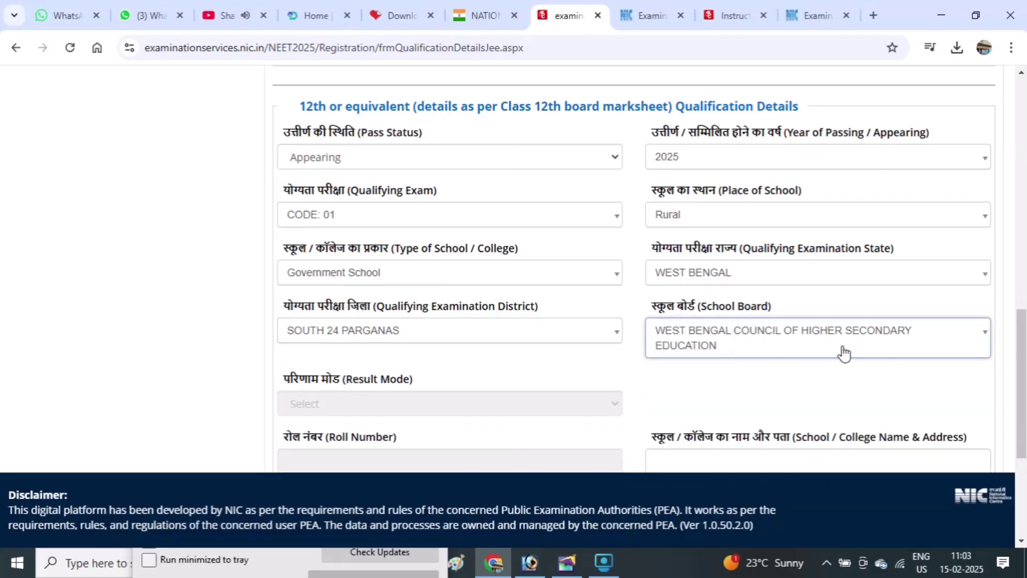
pyautogui.scroll(-3, 593, 402)
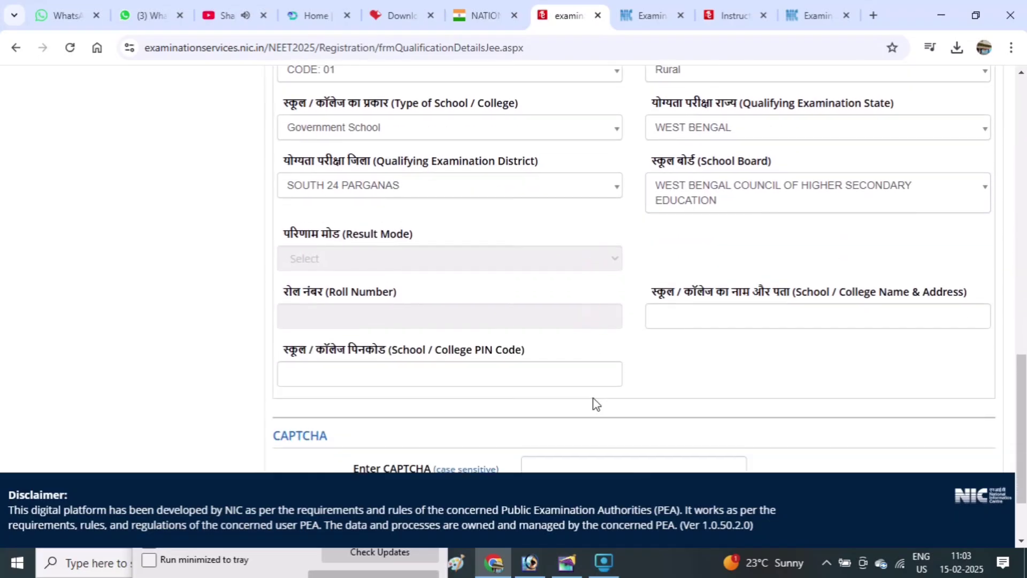
pyautogui.scroll(2, 616, 385)
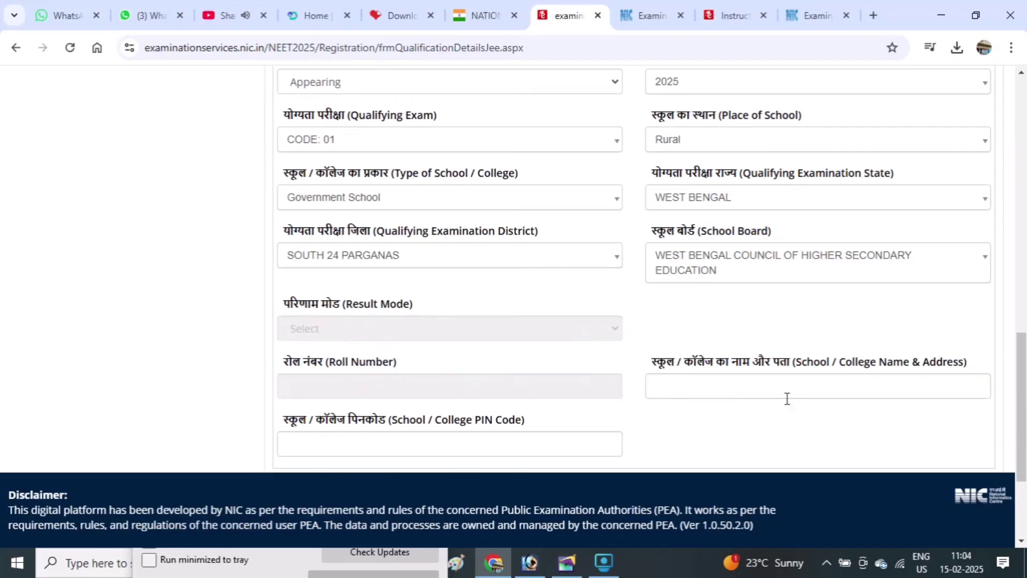
# - Fill in the school name and address by pasting the full text
pyautogui.scroll(-2, 793, 357)
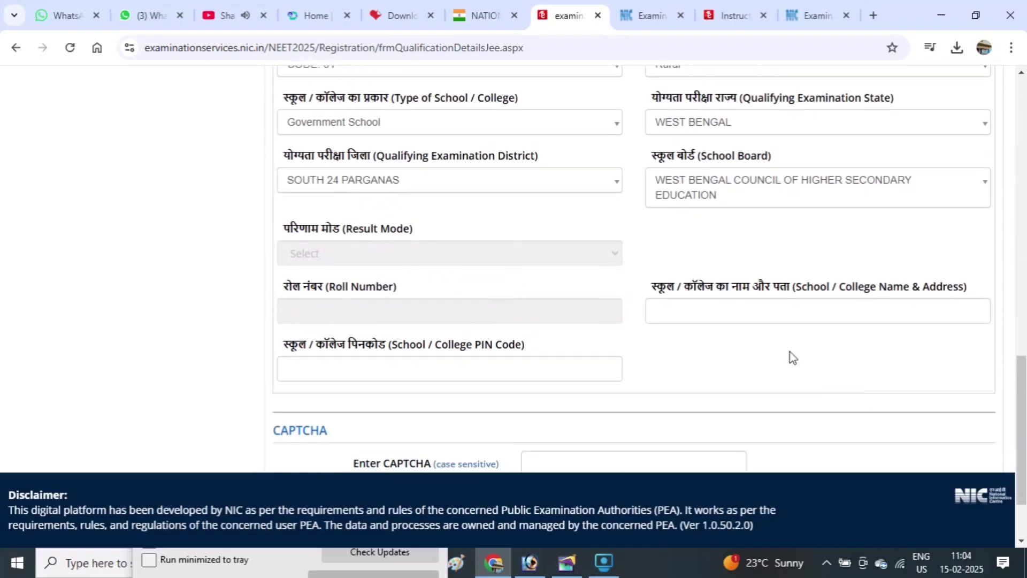
pyautogui.click(742, 309)
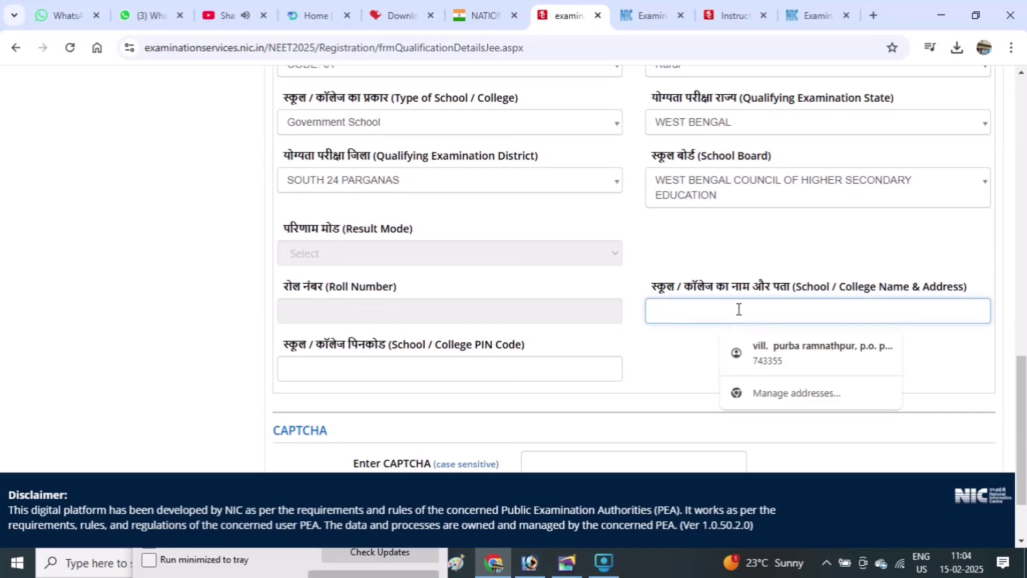
pyautogui.write('VI')
pyautogui.press('BackSpace')
pyautogui.press('BackSpace')
pyautogui.write('MAH')
pyautogui.tripleClick(820, 388)
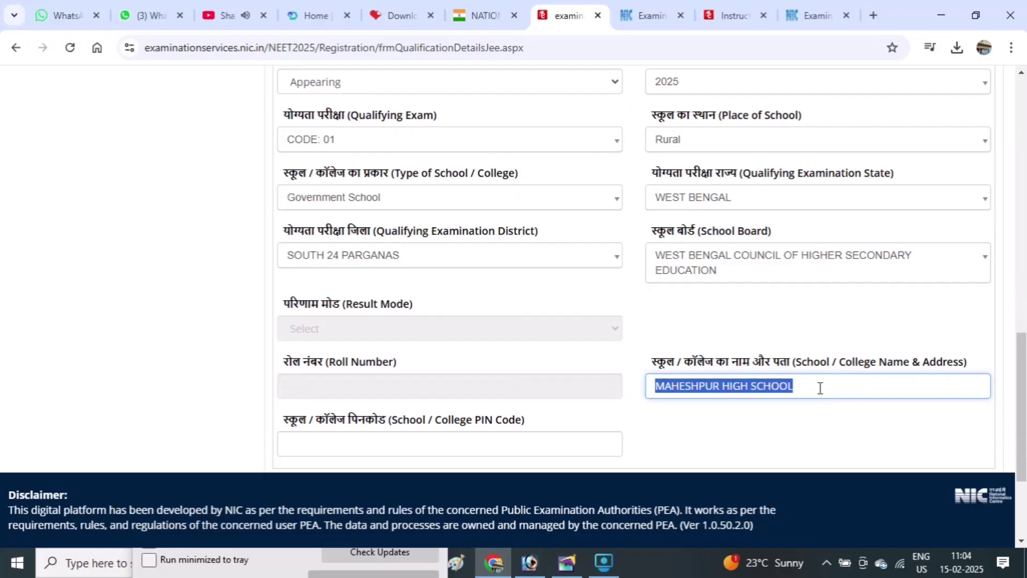
pyautogui.hotkey('ctrl', 'v')
pyautogui.click(835, 424)
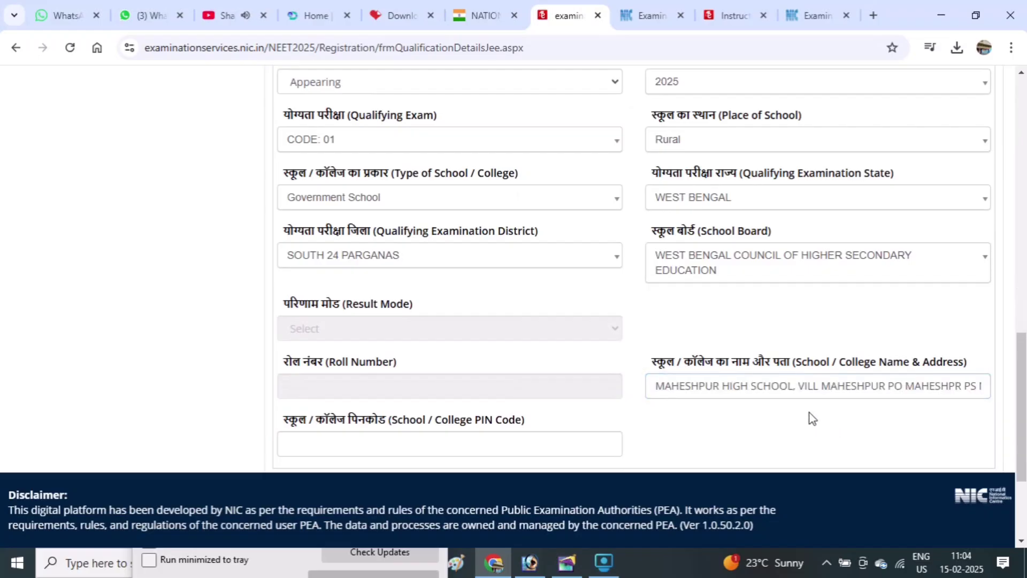
# - Enter school PIN 743355, save the qualification section, and decline Chrome's address saving
pyautogui.scroll(-3, 810, 413)
pyautogui.click(561, 299)
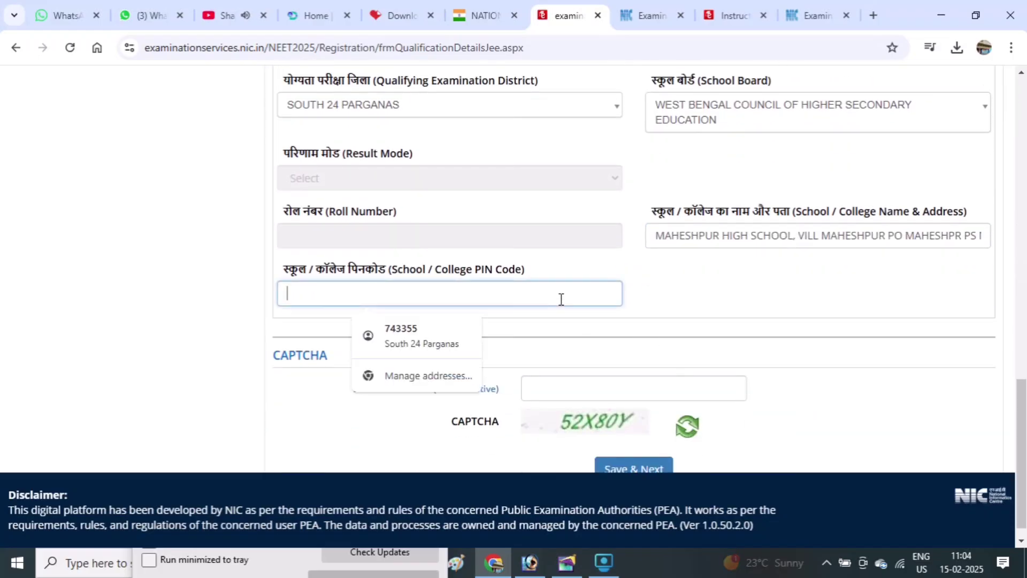
pyautogui.write('743355')
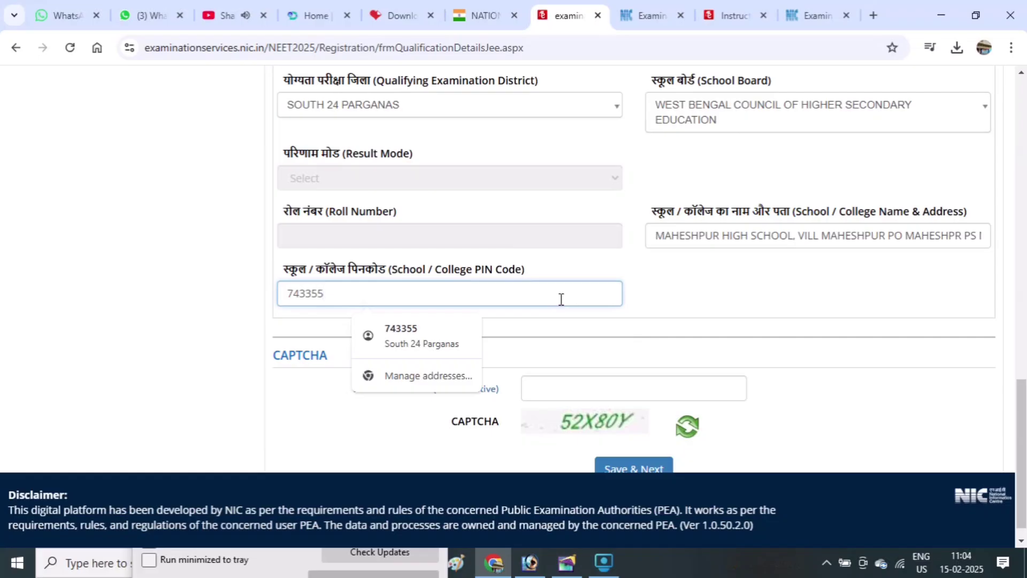
pyautogui.press('Tab')
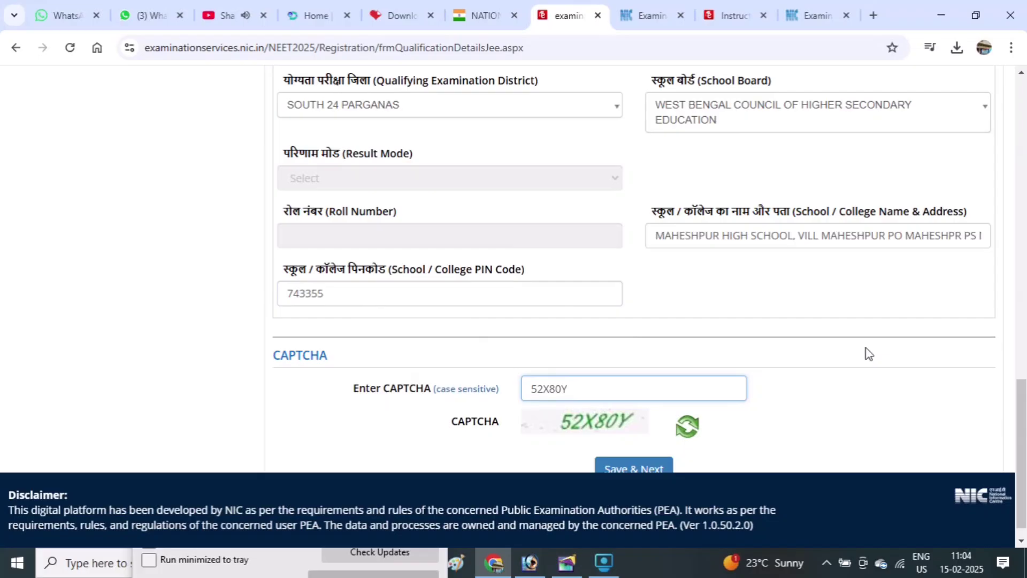
pyautogui.scroll(-1, 872, 353)
pyautogui.click(631, 449)
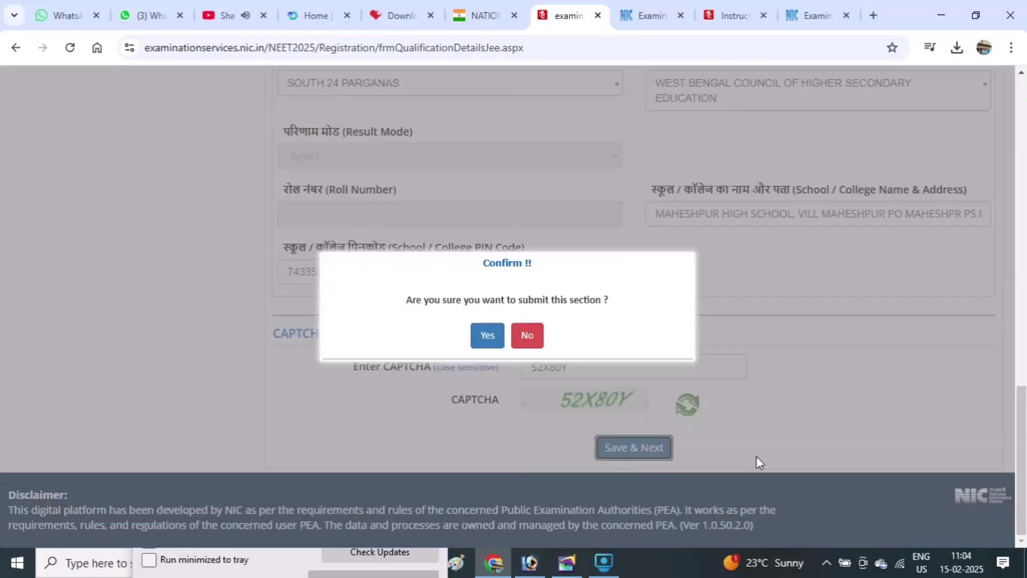
pyautogui.click(485, 340)
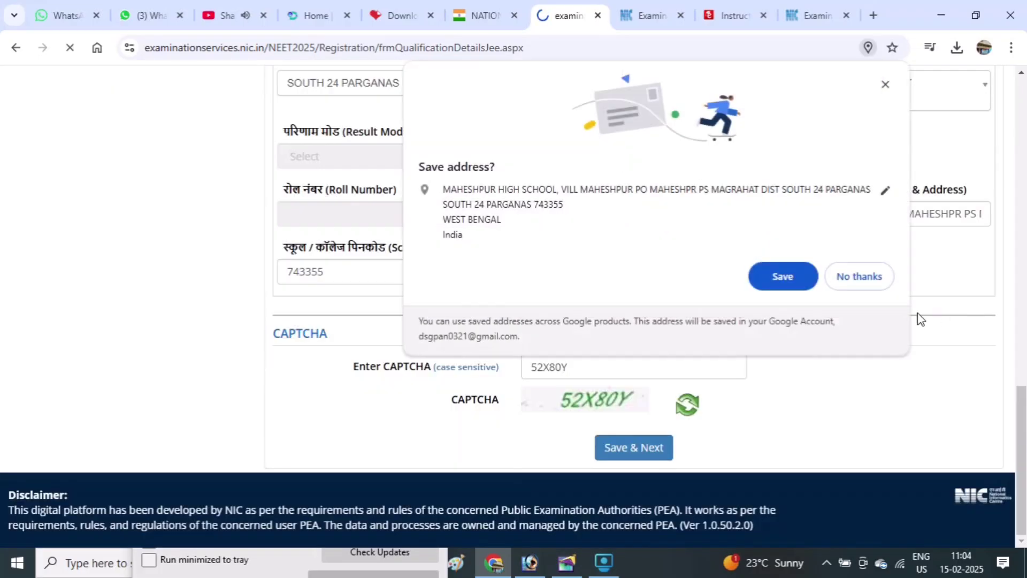
pyautogui.click(860, 277)
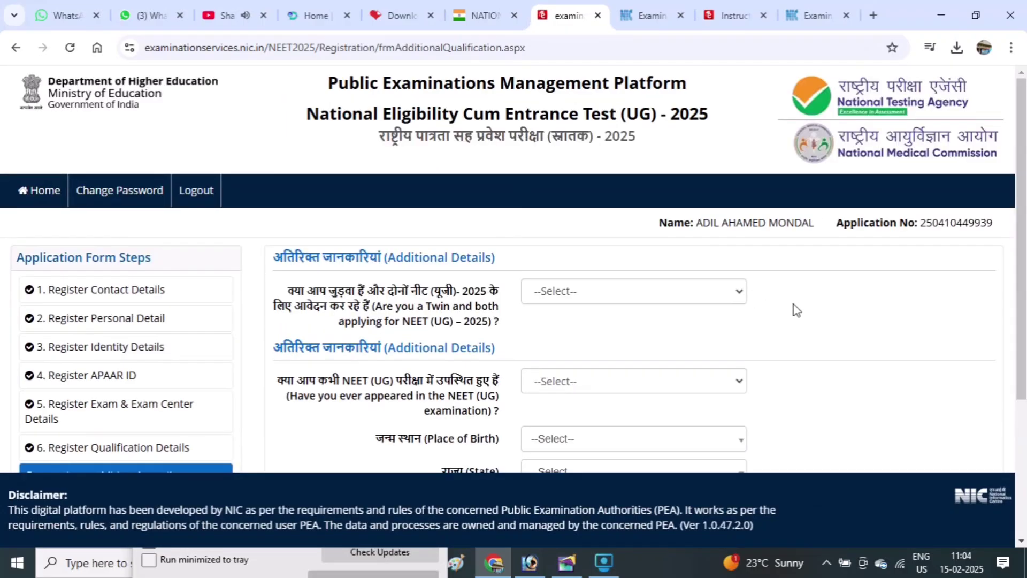
# - Answer No to both the twin question and previously appearing in NEET (UG)
pyautogui.click(691, 290)
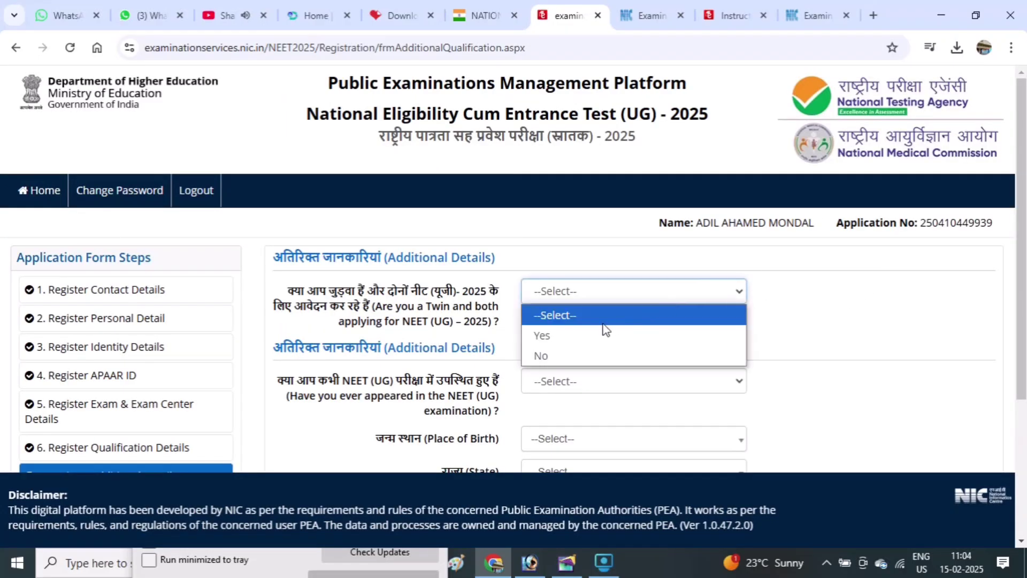
pyautogui.click(558, 356)
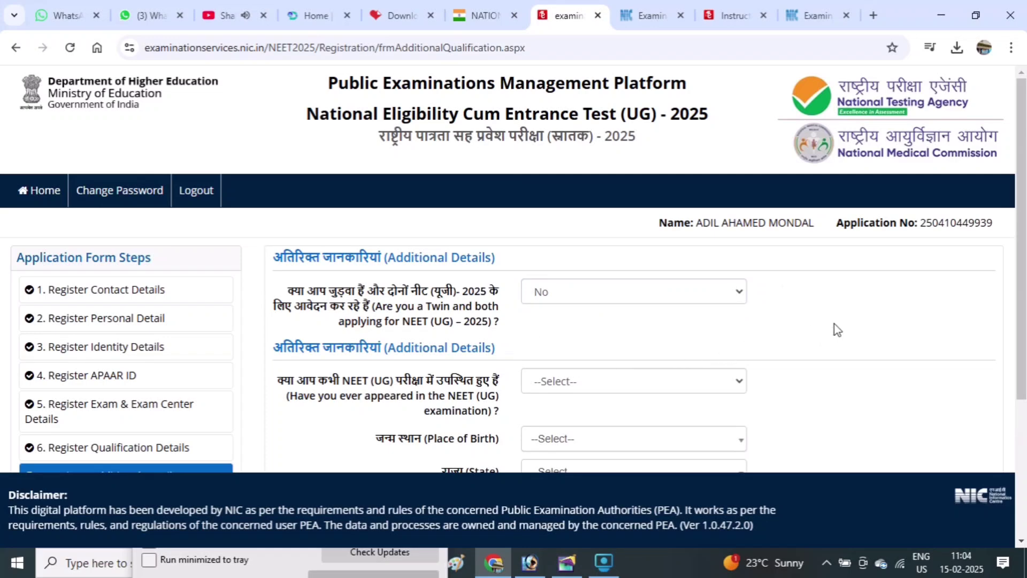
pyautogui.scroll(-4, 839, 329)
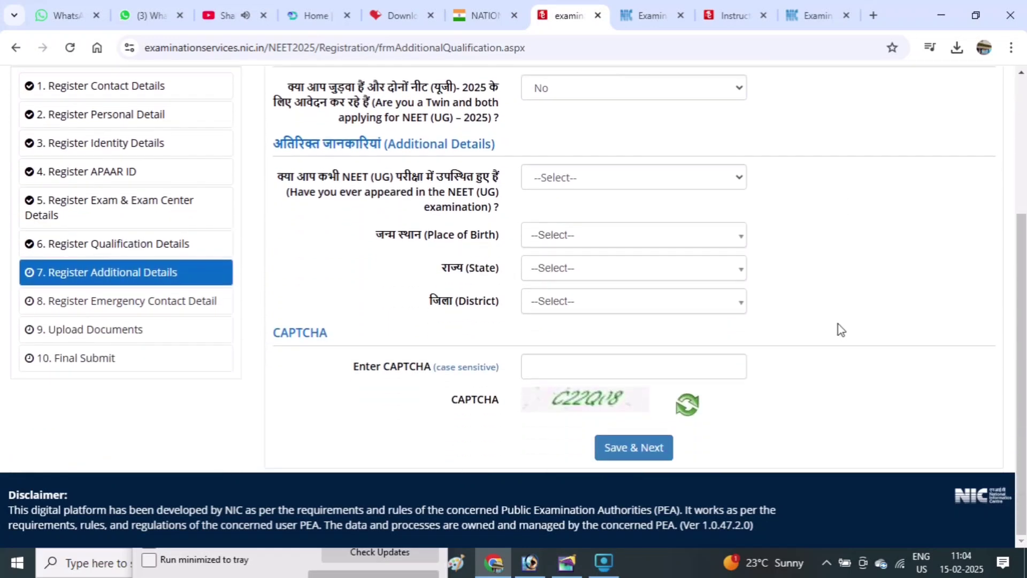
pyautogui.click(604, 176)
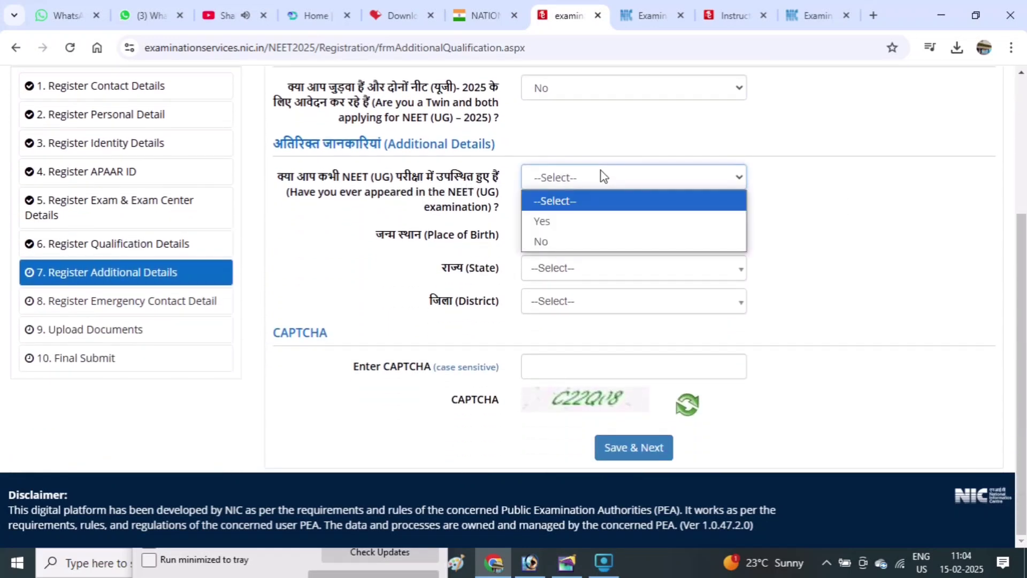
pyautogui.click(562, 241)
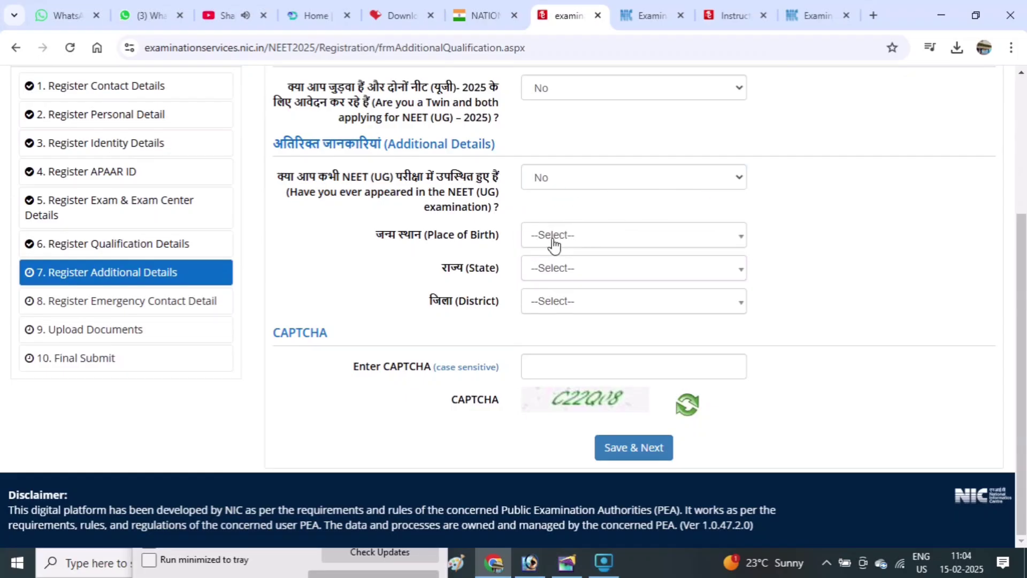
# - Set place of birth to India, WEST BENGAL, SOUTH 24 PARGANAS
pyautogui.click(606, 238)
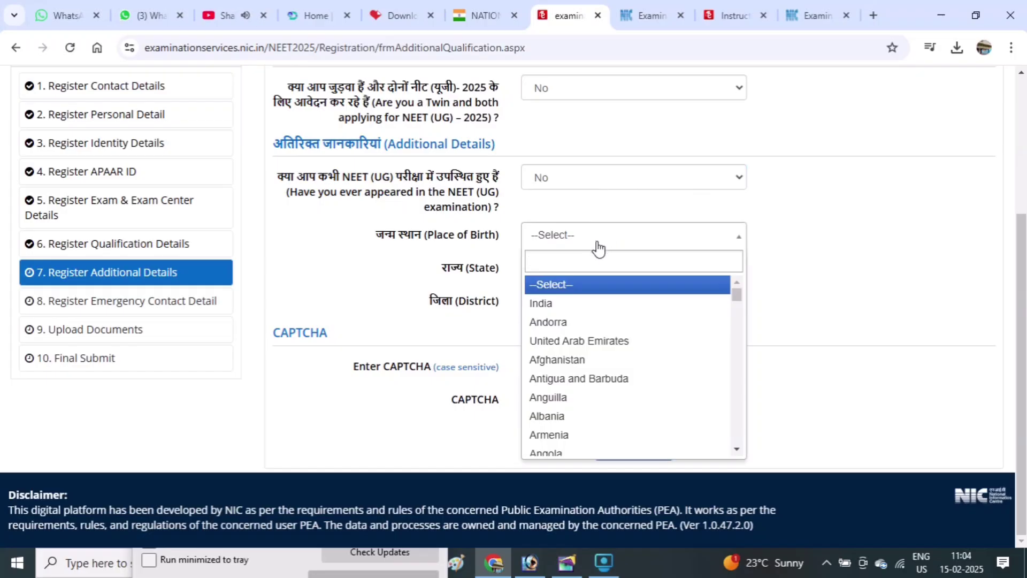
pyautogui.click(578, 301)
pyautogui.click(493, 242)
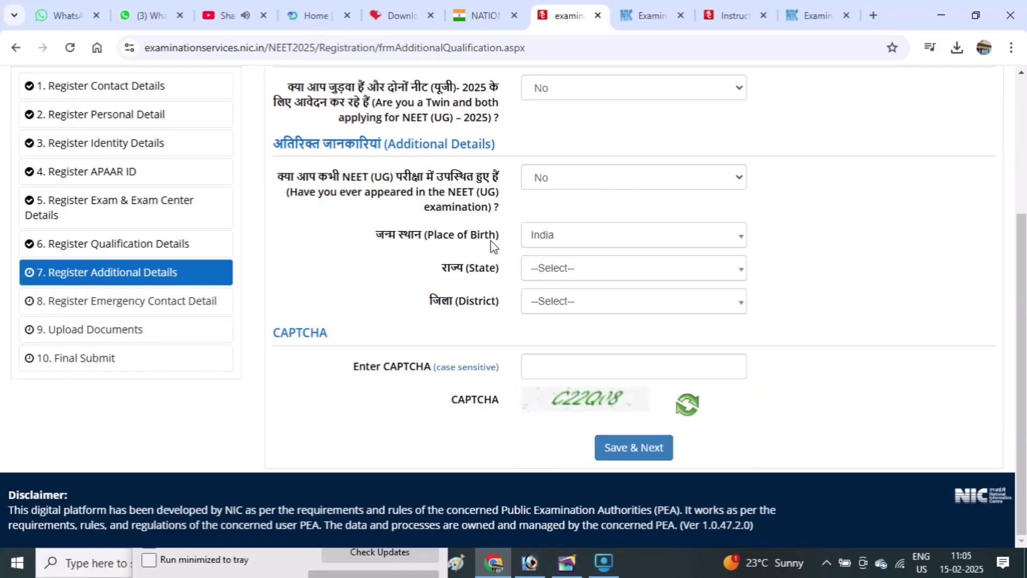
pyautogui.click(593, 274)
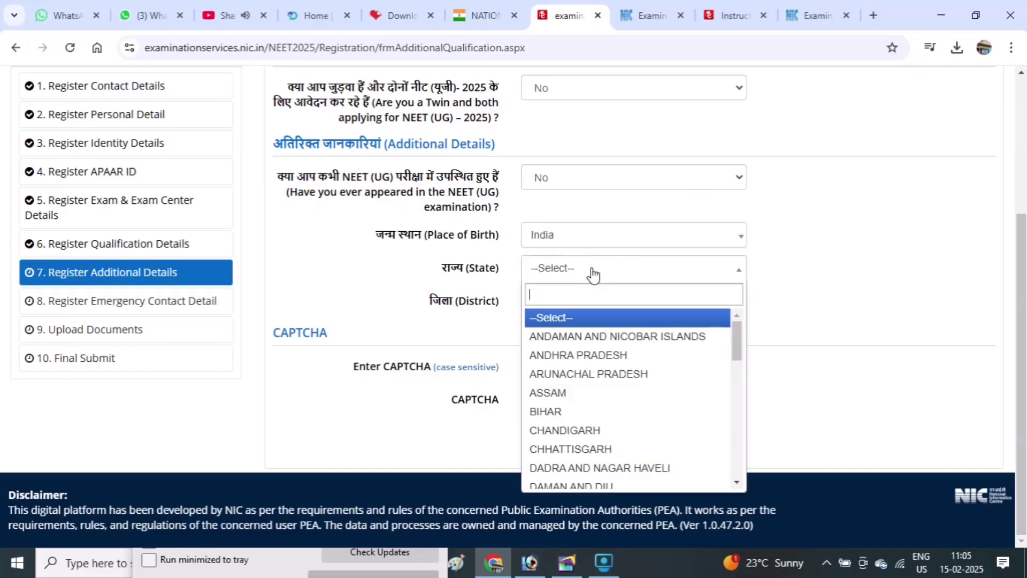
pyautogui.write('WES')
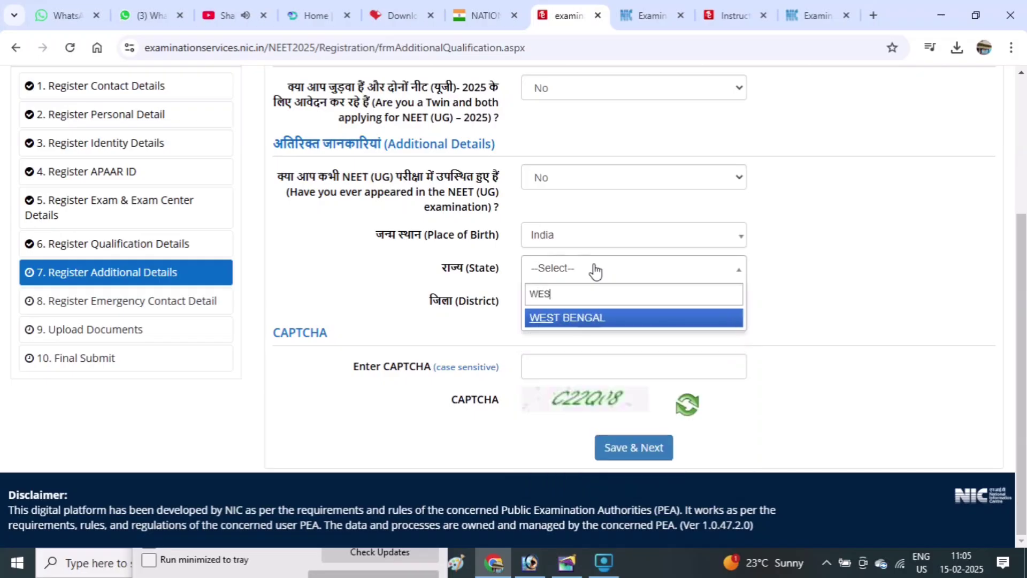
pyautogui.click(591, 320)
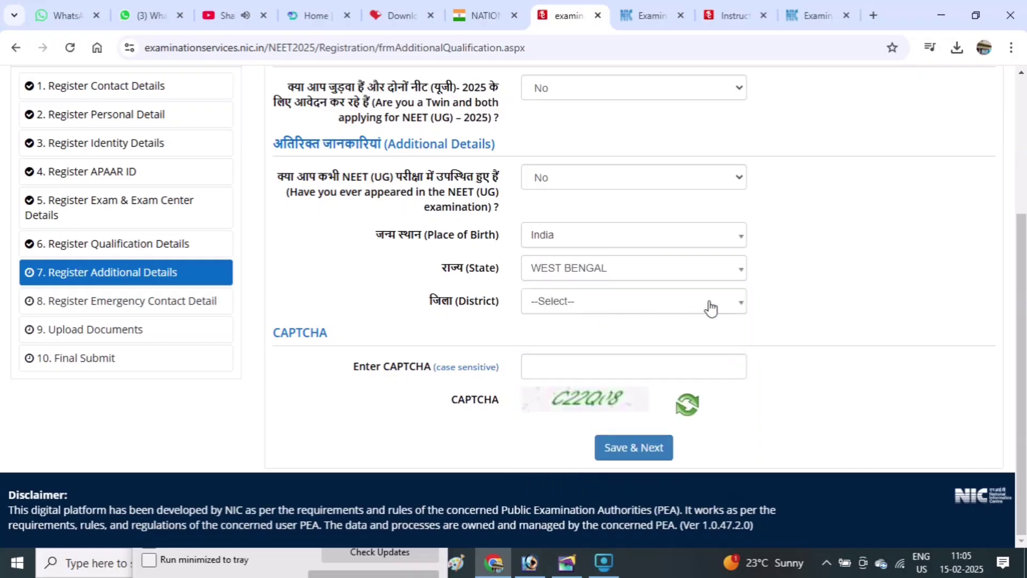
pyautogui.click(686, 304)
pyautogui.write('SOU')
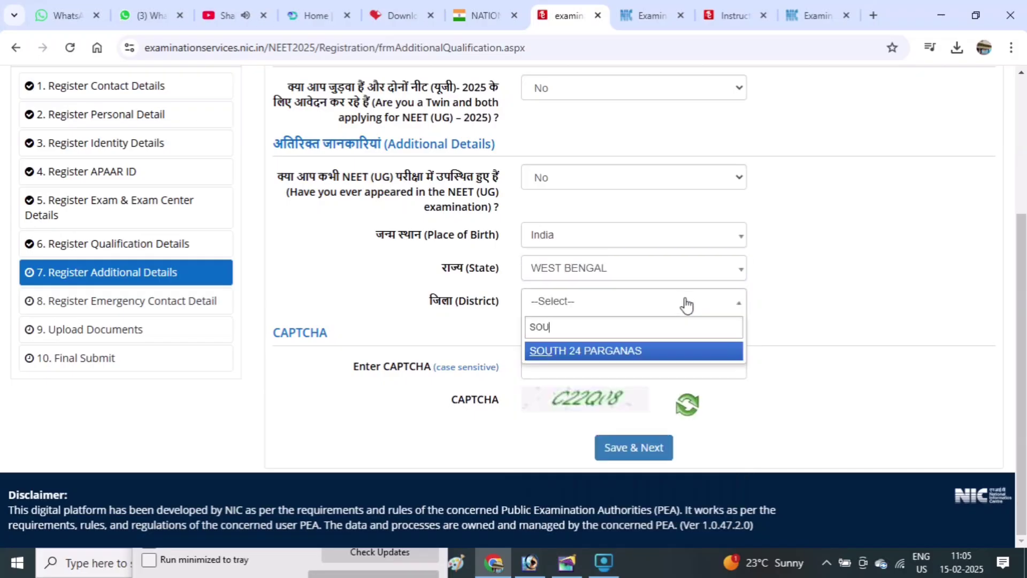
pyautogui.press('Return')
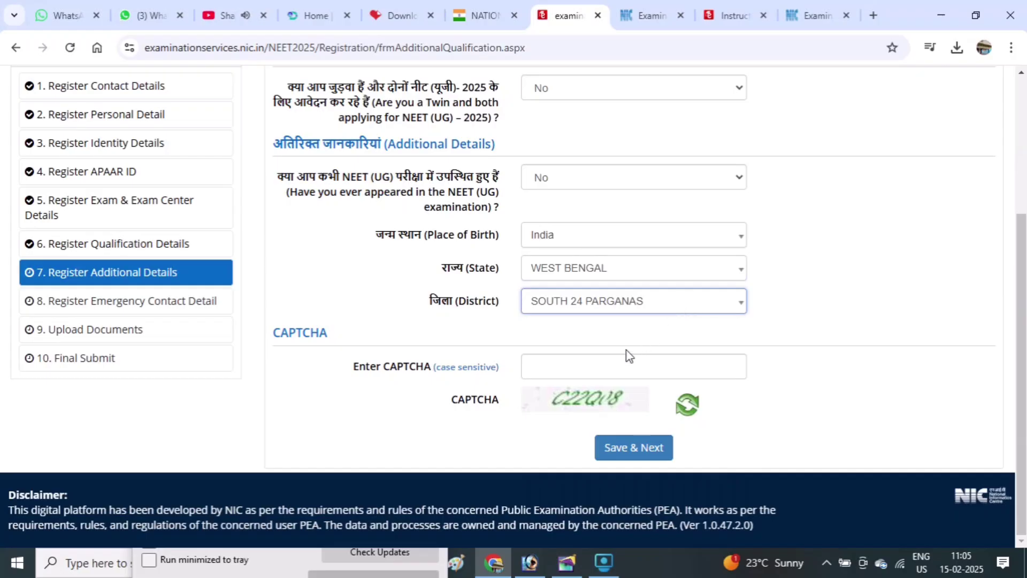
# - Enter CAPTCHA C22Q0 and save the Additional Details section, confirming with Yes
pyautogui.click(599, 367)
pyautogui.write('C22Q08')
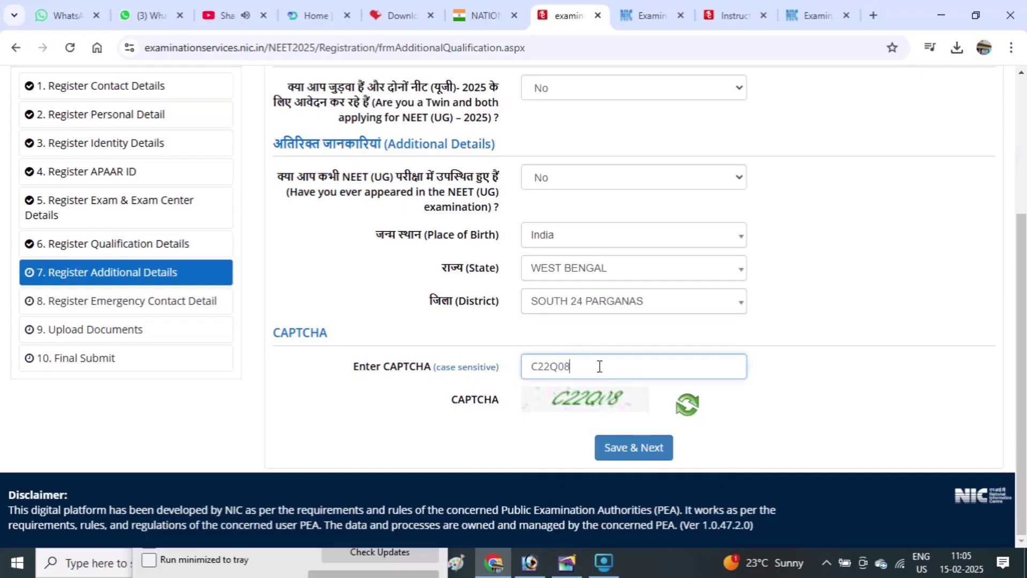
pyautogui.click(632, 447)
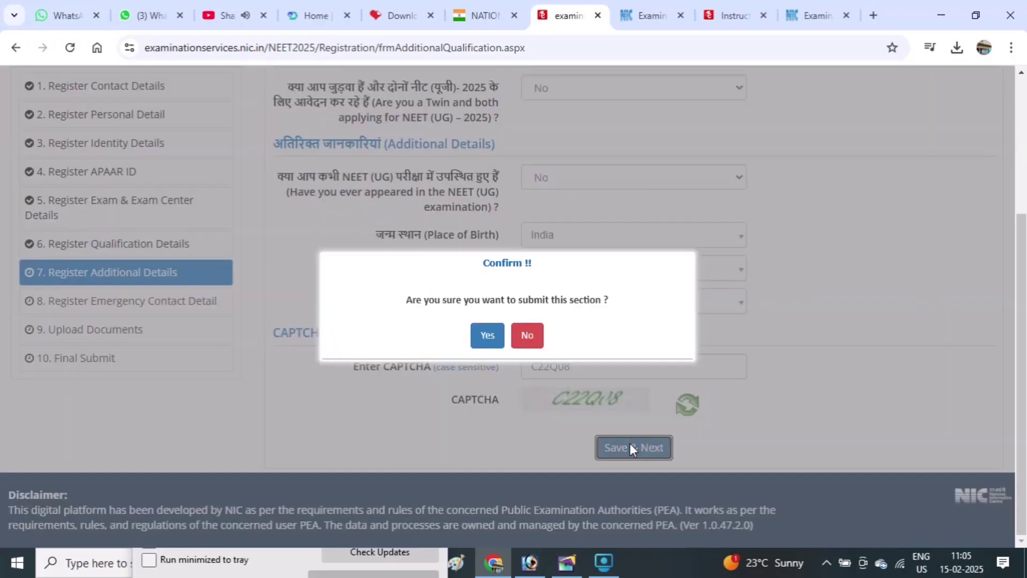
pyautogui.click(487, 336)
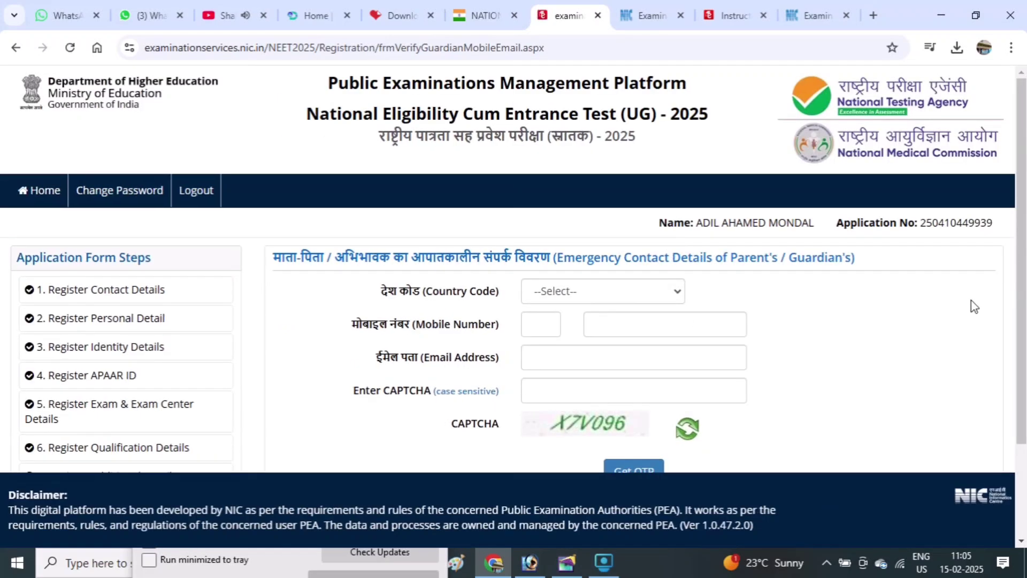
# - Enter the guardian's mobile number with India's country code and e-mail, then request OTPs
pyautogui.click(605, 296)
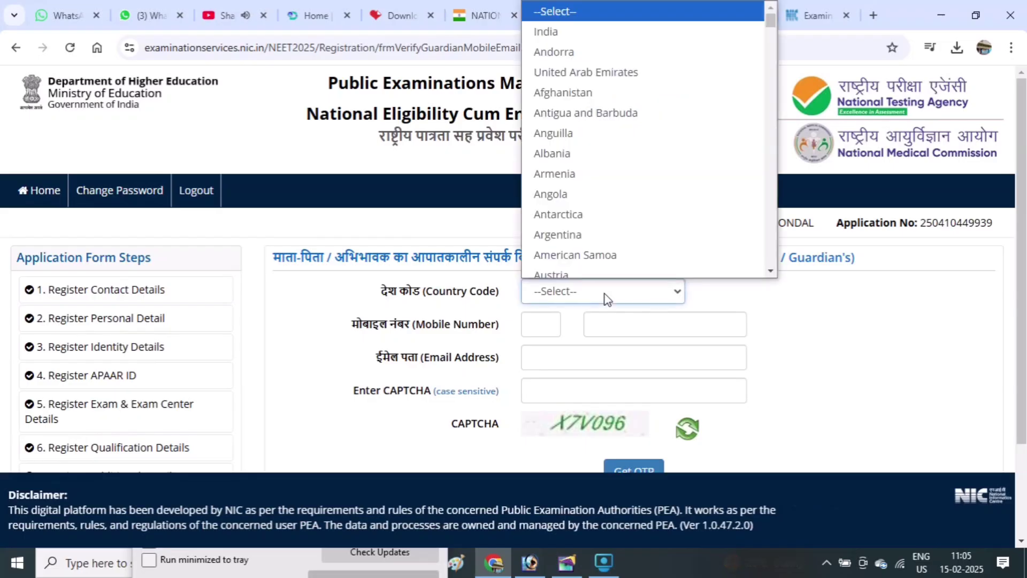
pyautogui.click(556, 32)
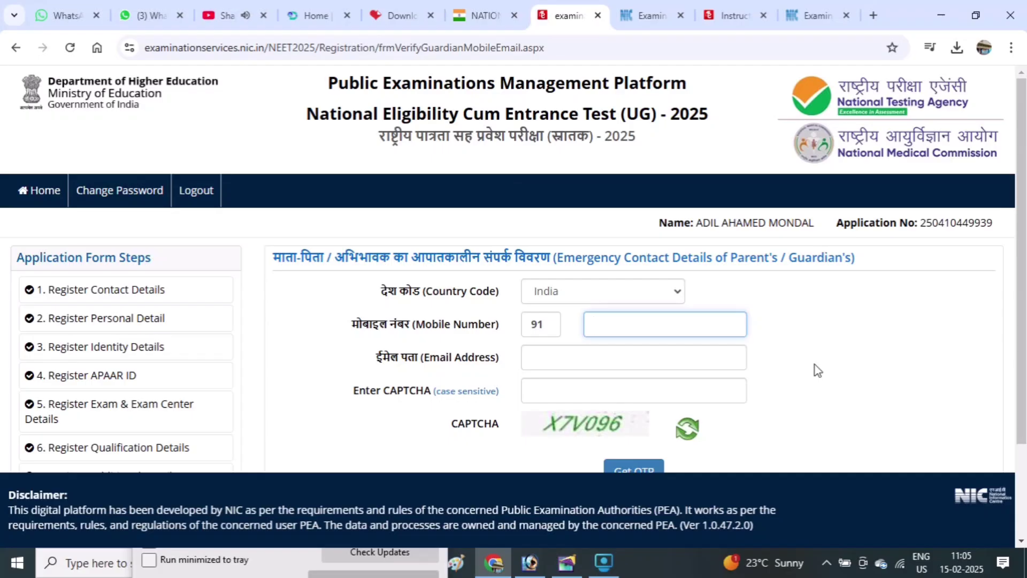
pyautogui.scroll(-1, 814, 365)
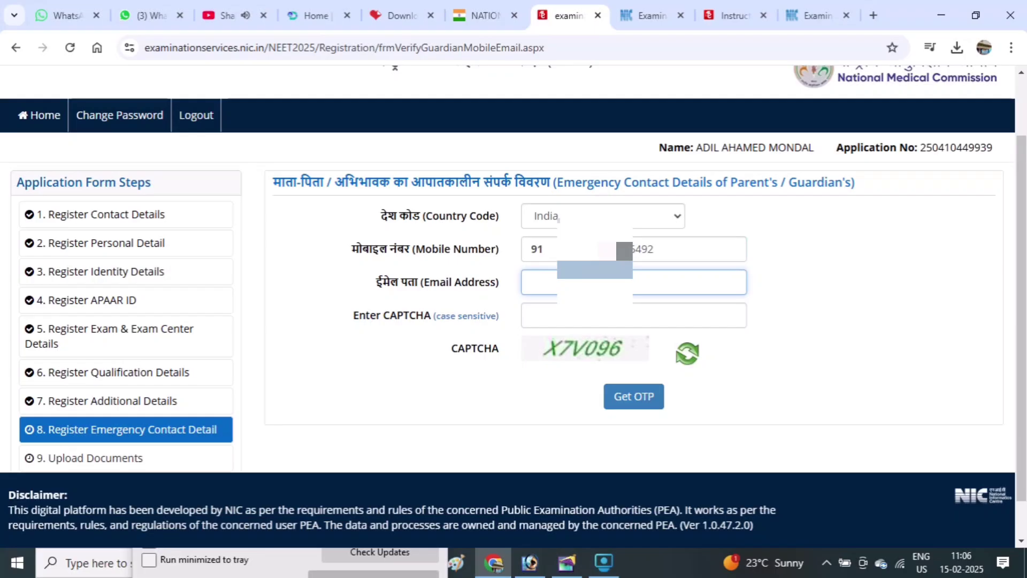
pyautogui.write('V0')
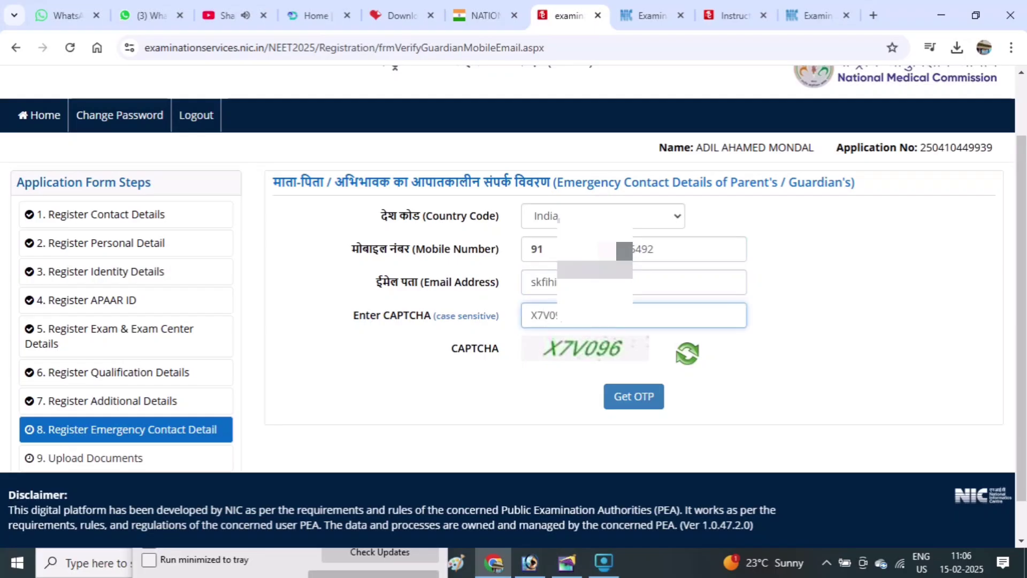
pyautogui.click(822, 323)
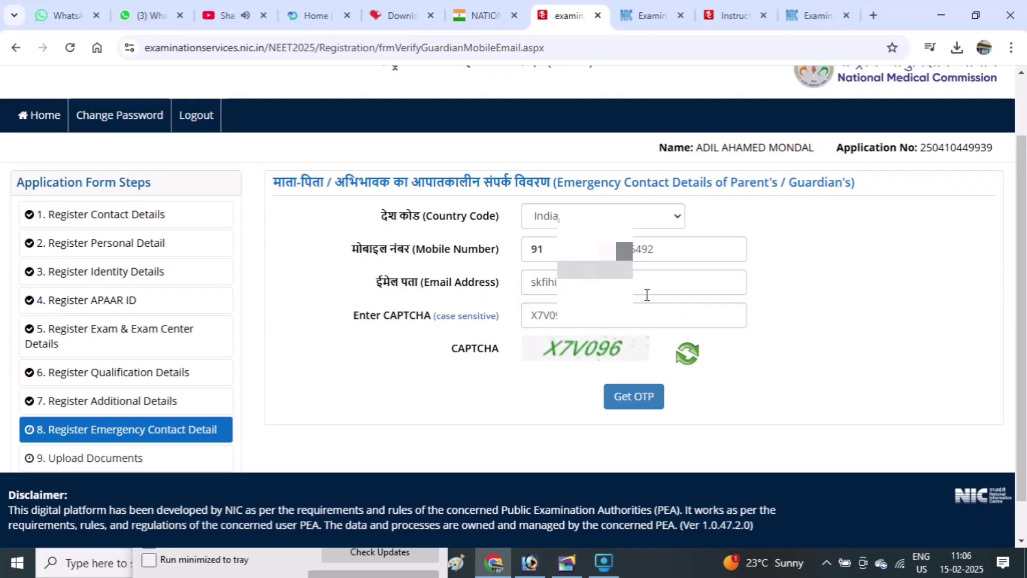
pyautogui.click(621, 401)
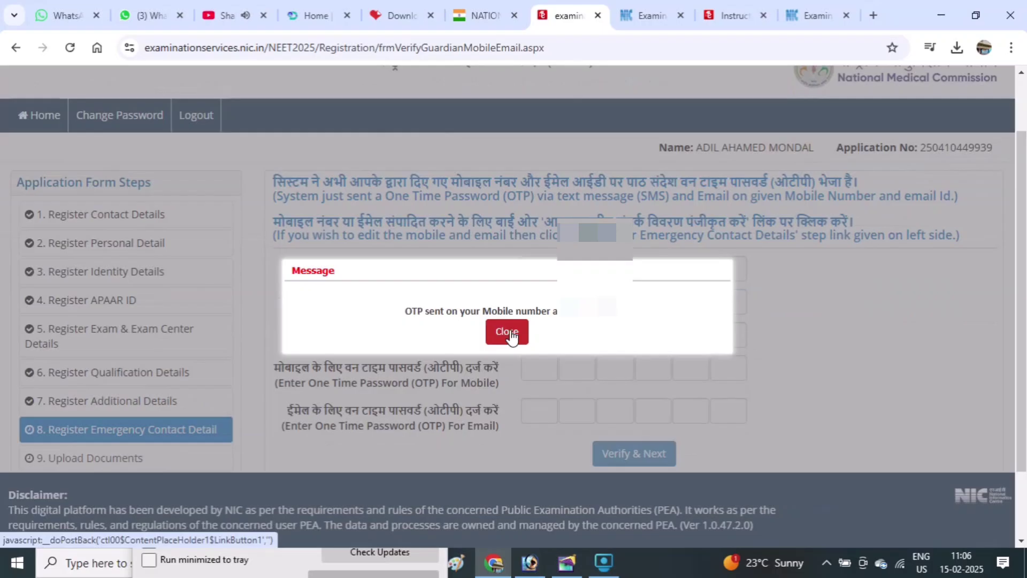
# - Enter the mobile and e-mail OTPs and verify them to reach Document Upload
pyautogui.click(511, 333)
pyautogui.scroll(-2, 792, 332)
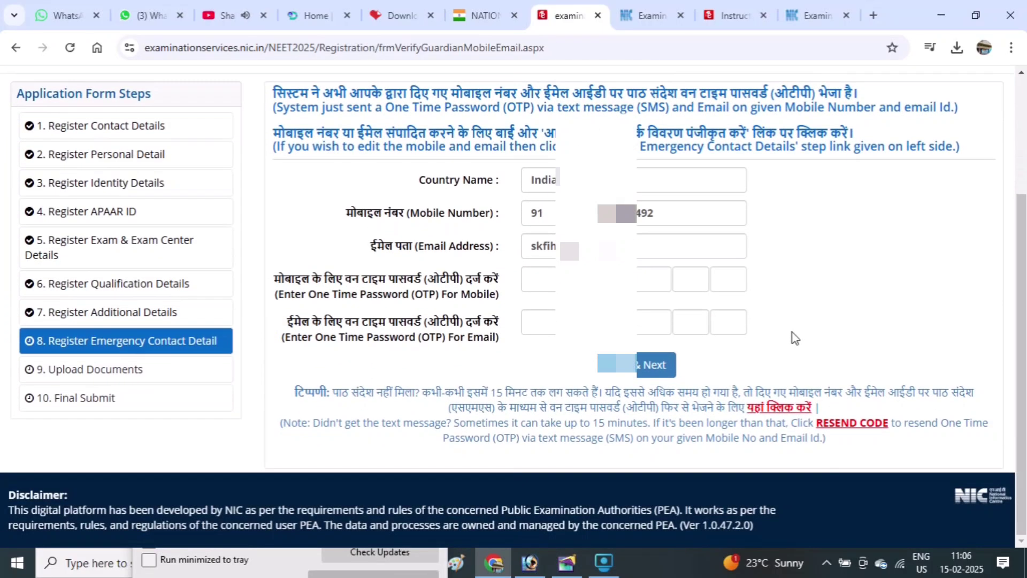
pyautogui.click(547, 284)
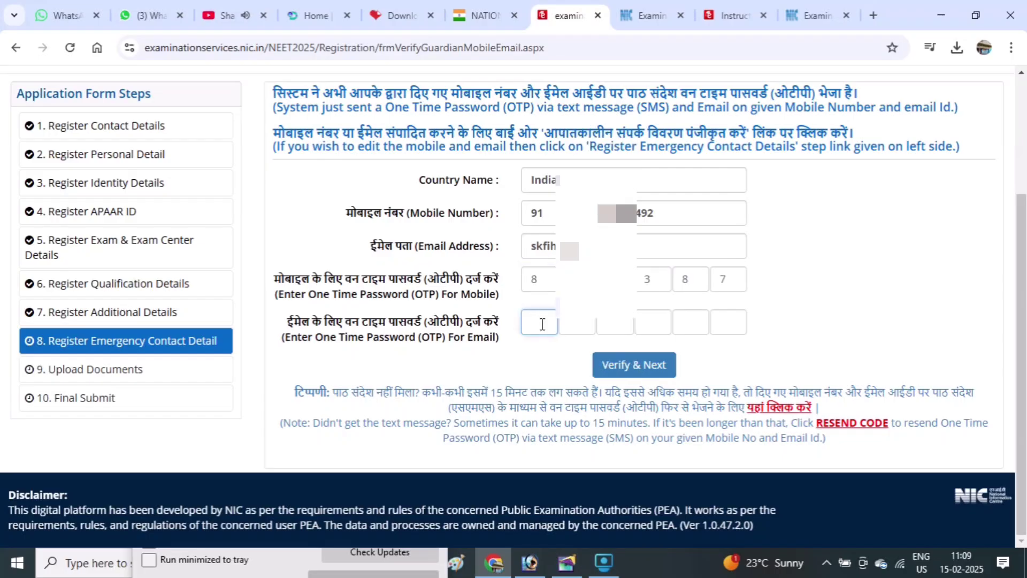
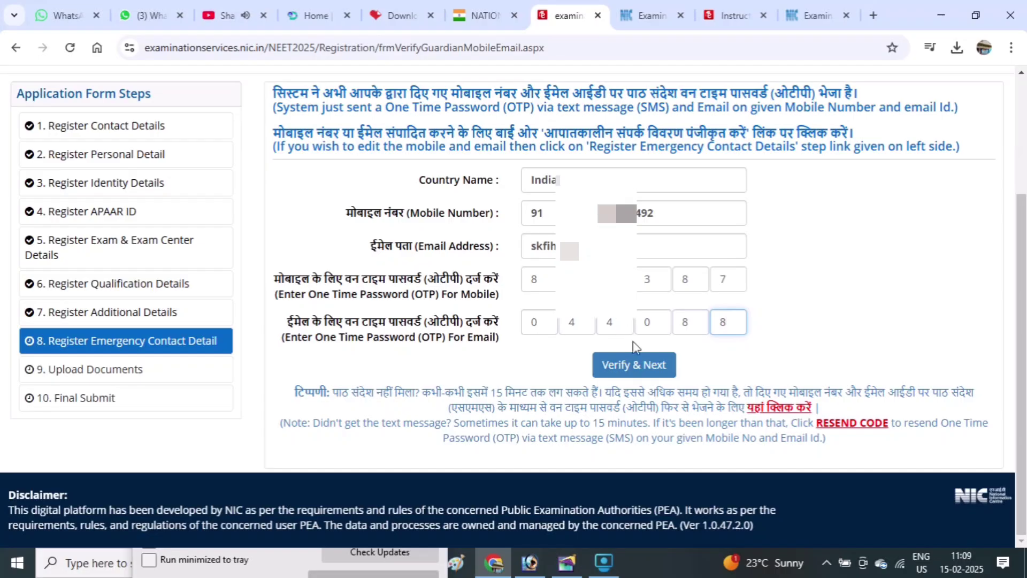
pyautogui.click(629, 366)
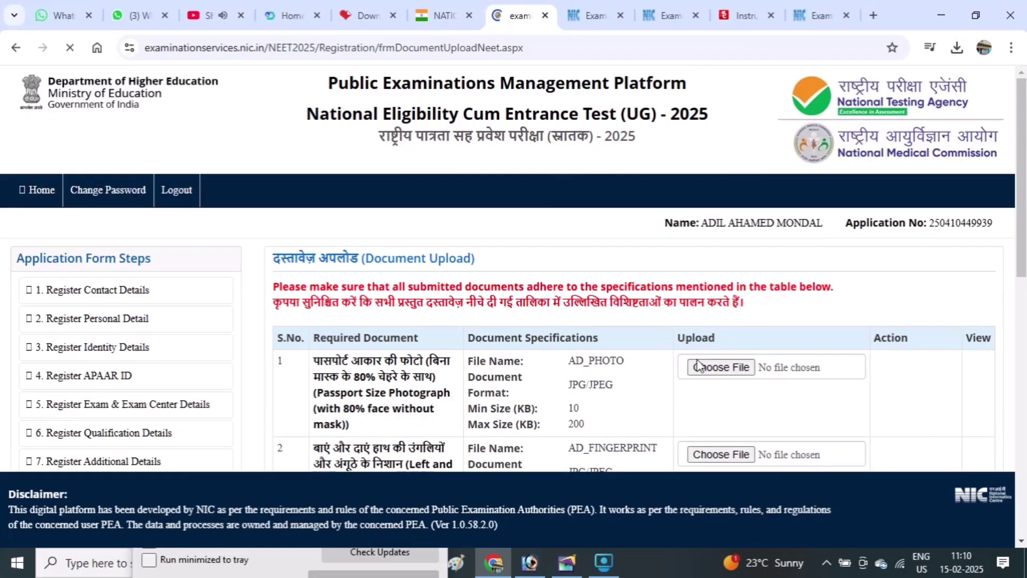
pyautogui.scroll(-2, 706, 356)
pyautogui.scroll(-1, 708, 362)
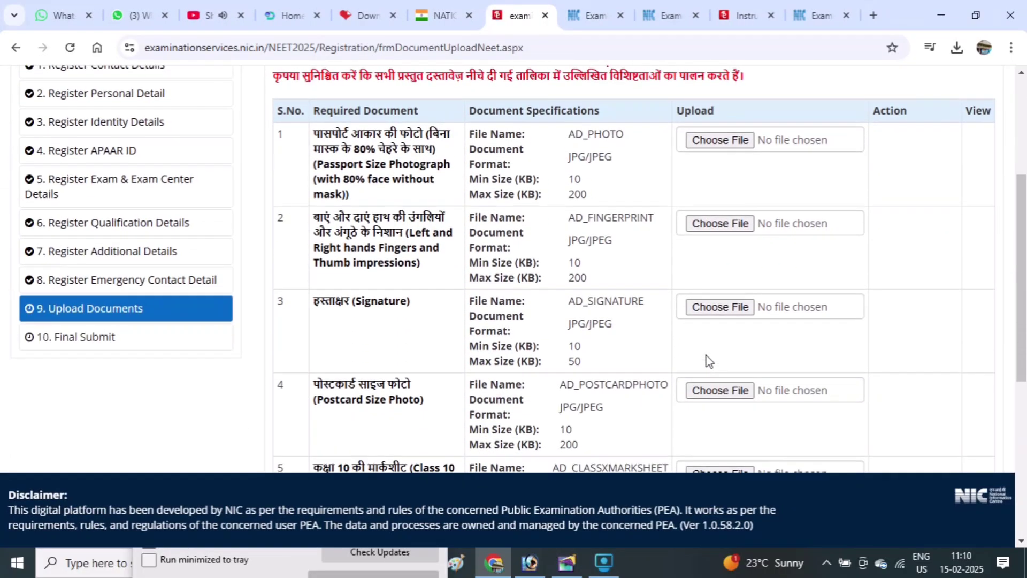
pyautogui.scroll(-4, 706, 356)
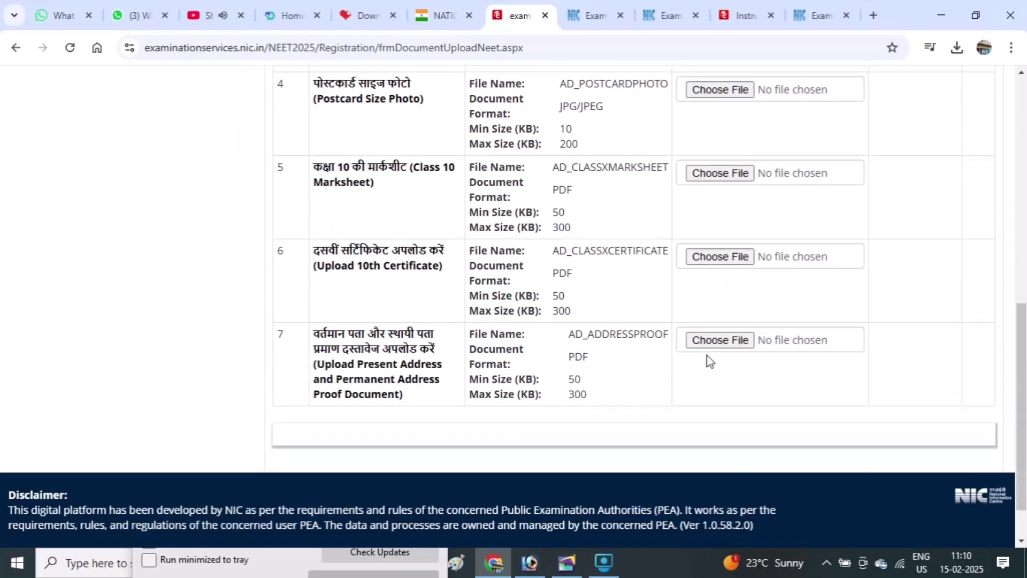
pyautogui.scroll(6, 707, 356)
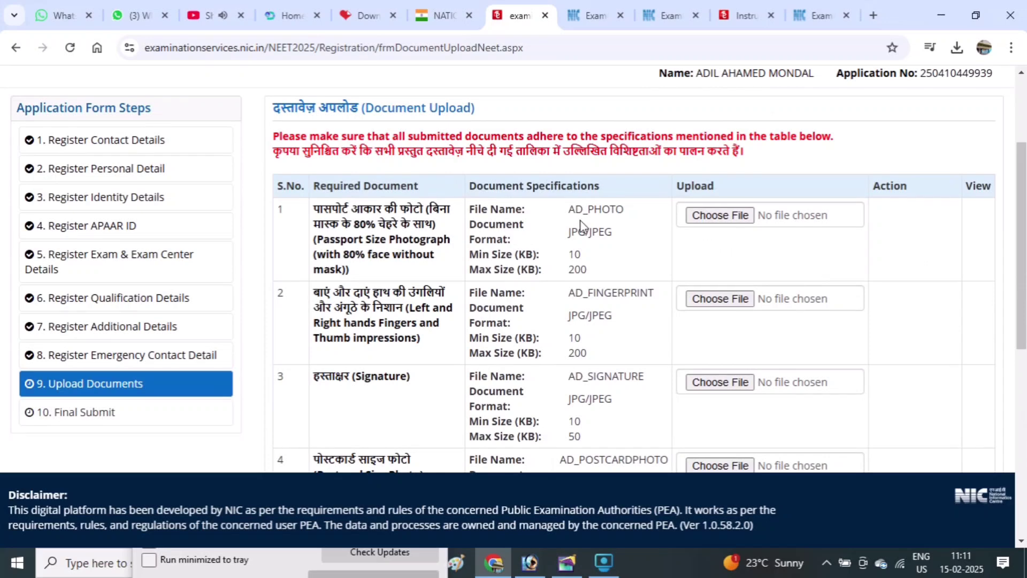
pyautogui.moveTo(573, 210); pyautogui.dragTo(625, 208)
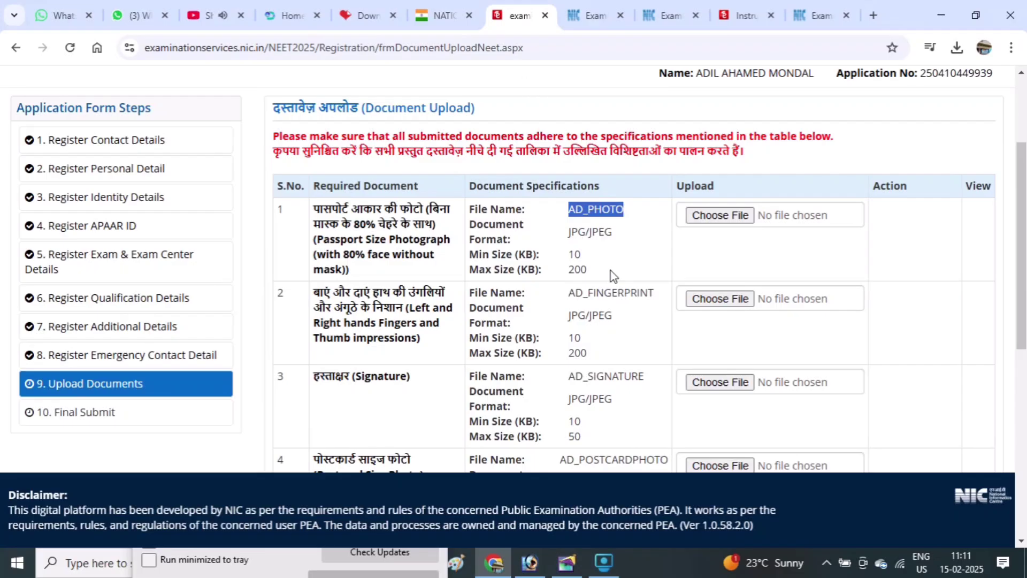
pyautogui.click(606, 209)
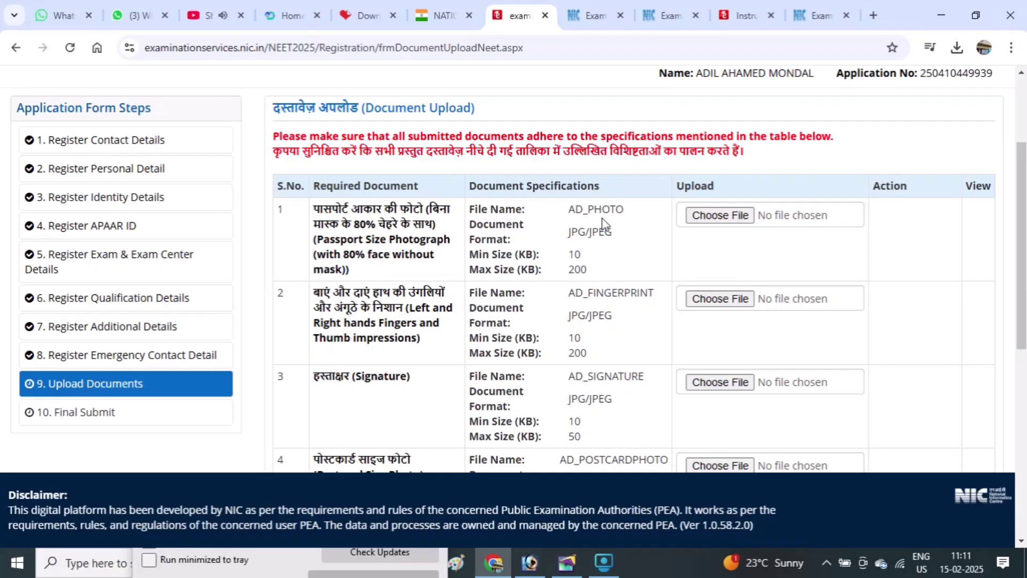
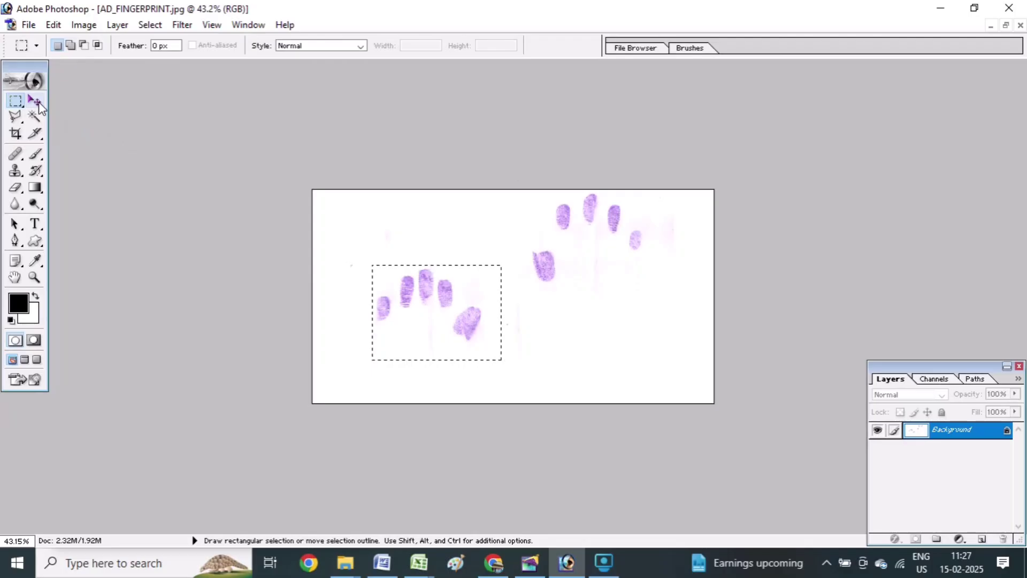
# - Switch between the Move tool and Rectangular Marquee on the AD_FINGERPRINT.jpg image
pyautogui.click(39, 104)
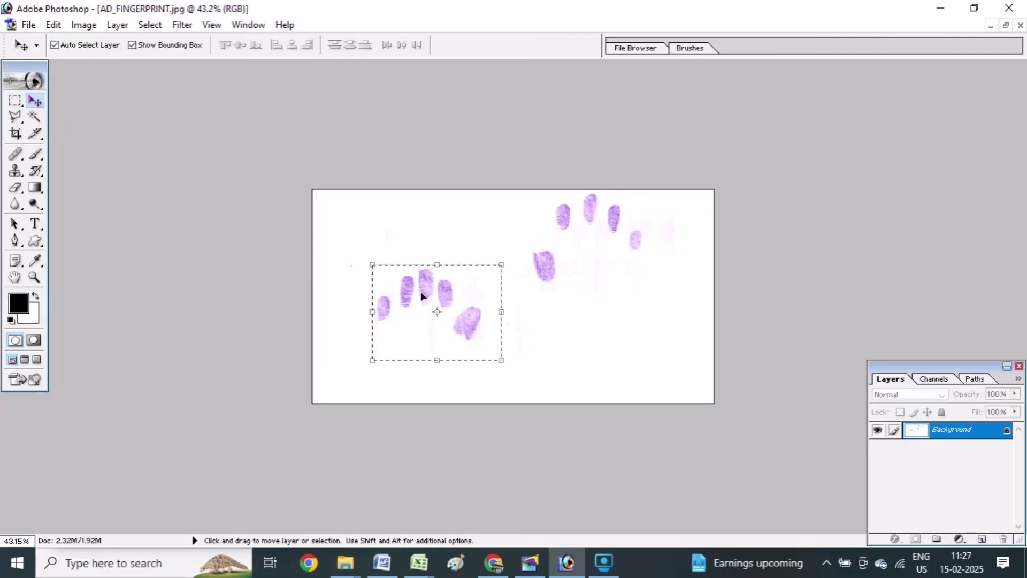
pyautogui.press('m')
pyautogui.click(39, 105)
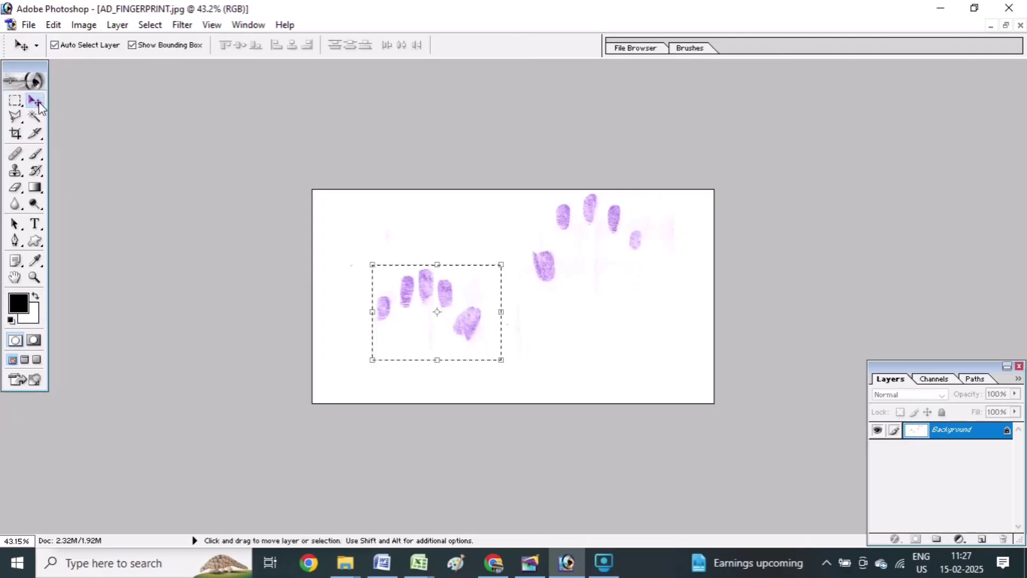
# - Back on the Upload Documents page, scroll to the bottom and choose Save & Next
pyautogui.hotkey('alt', 'Tab')
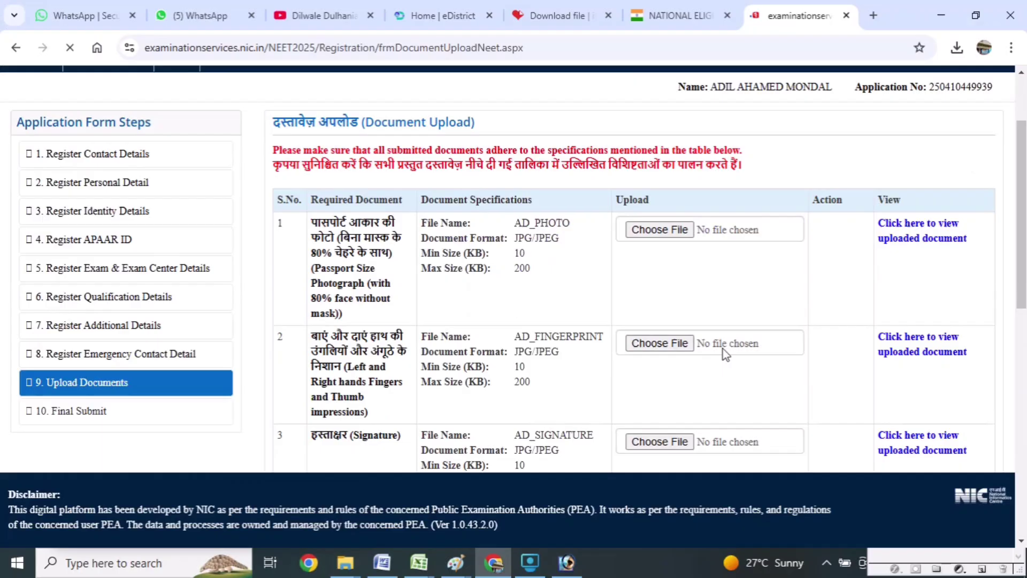
pyautogui.scroll(-3, 723, 349)
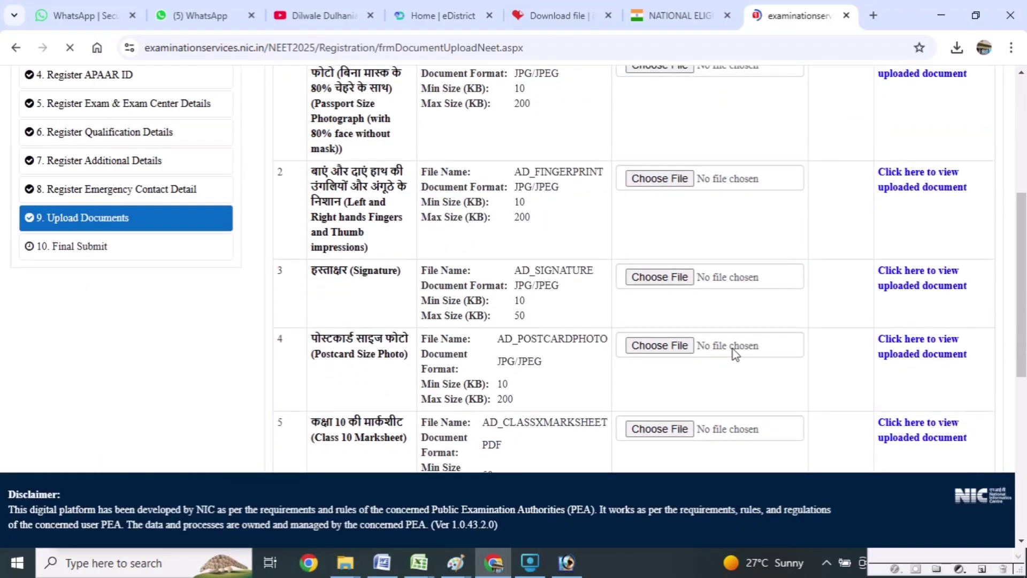
pyautogui.scroll(-6, 733, 349)
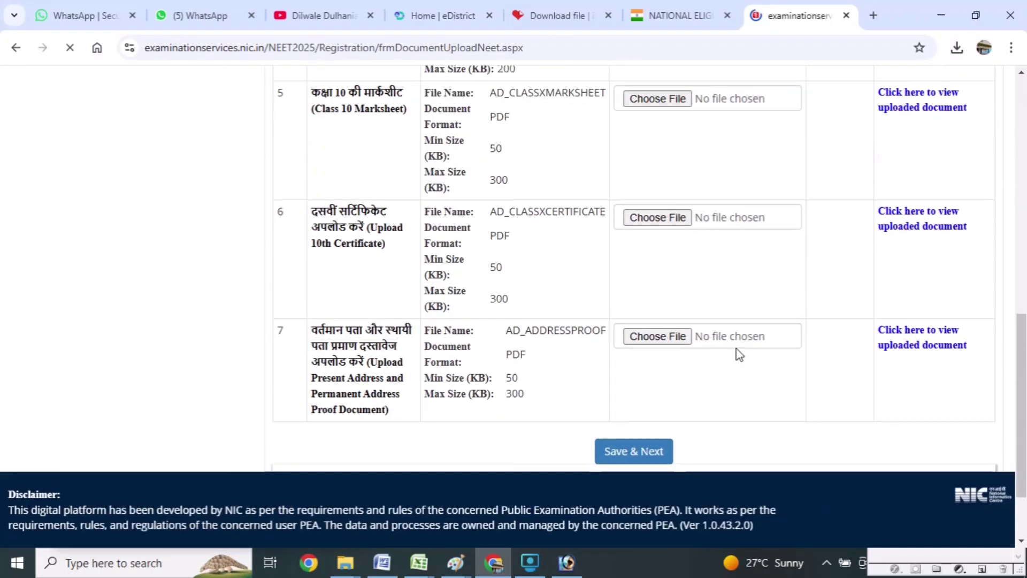
pyautogui.scroll(-3, 736, 348)
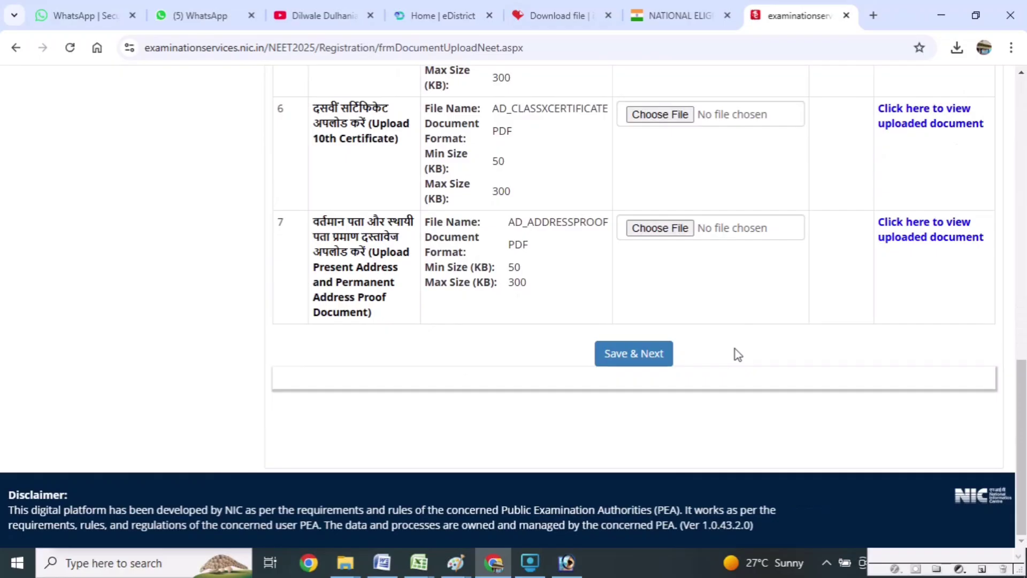
pyautogui.click(609, 356)
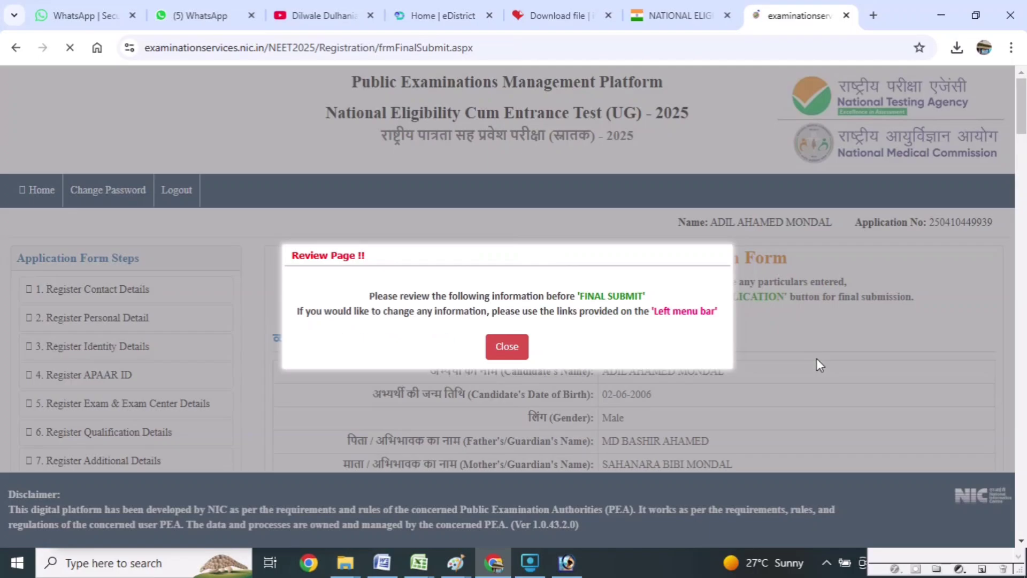
# - Dismiss the Review Page notice and scroll through the application details
pyautogui.click(506, 346)
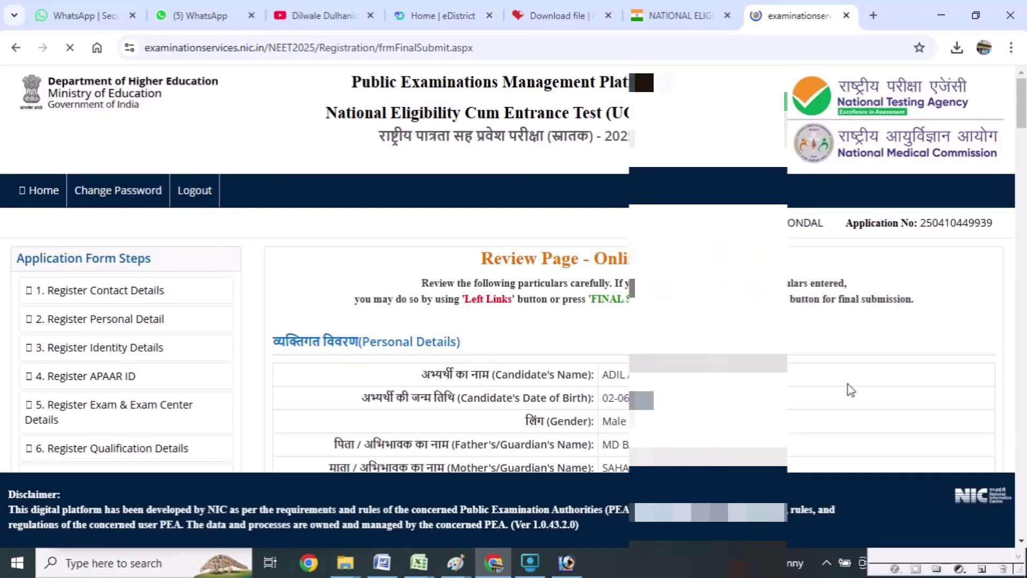
pyautogui.scroll(-9, 851, 389)
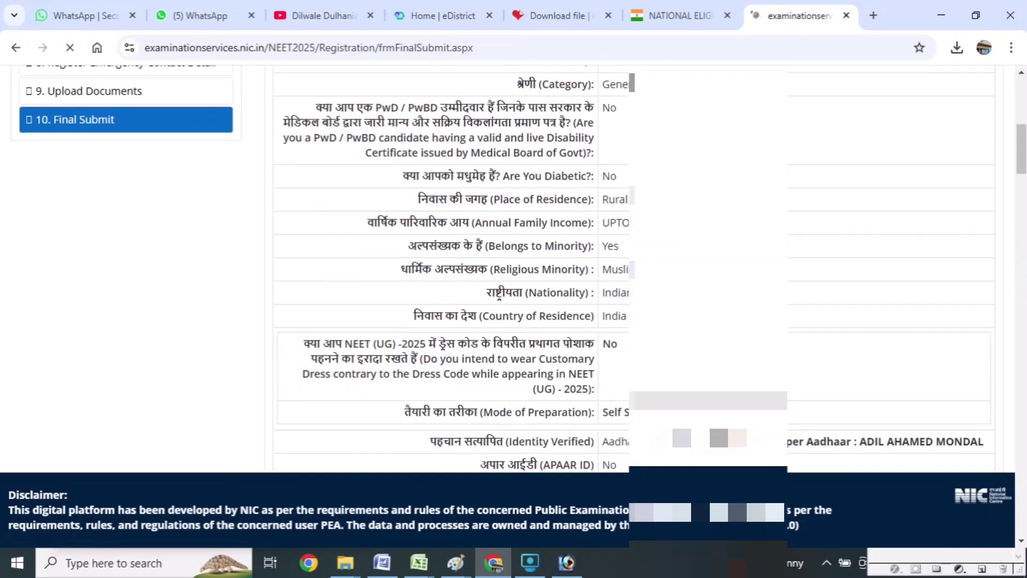
pyautogui.scroll(-10, 506, 268)
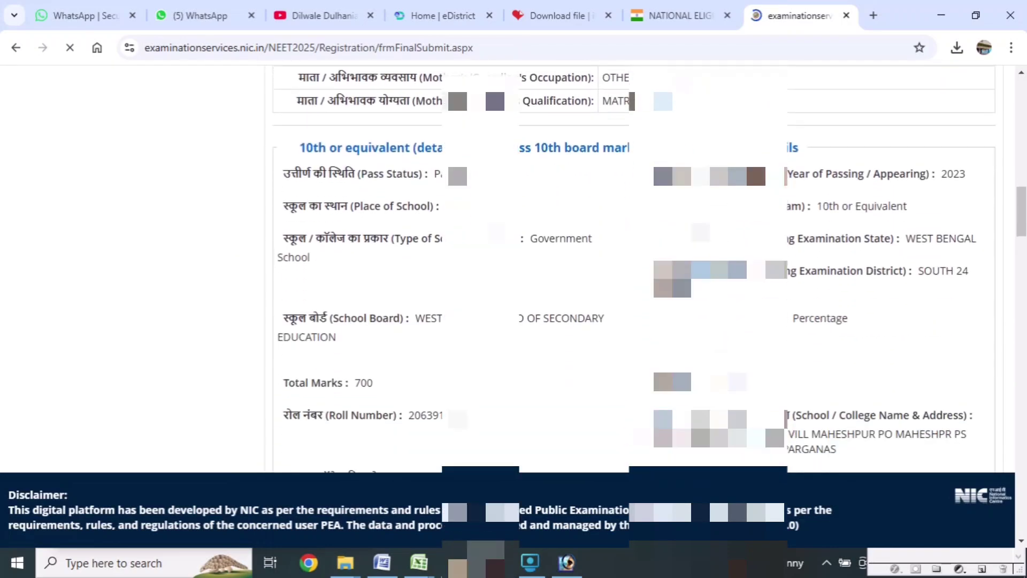
pyautogui.scroll(-10, 707, 277)
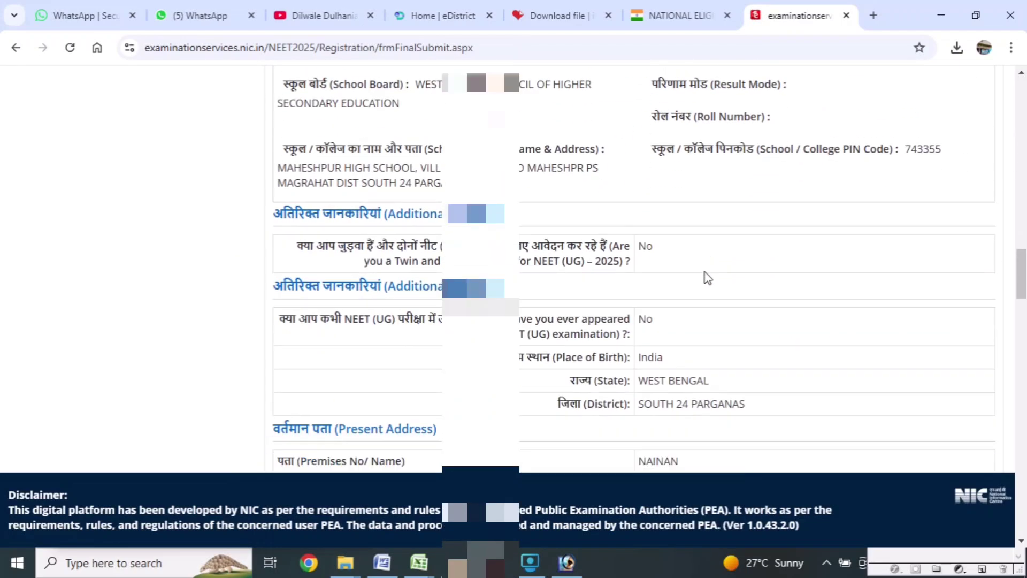
pyautogui.scroll(-8, 706, 277)
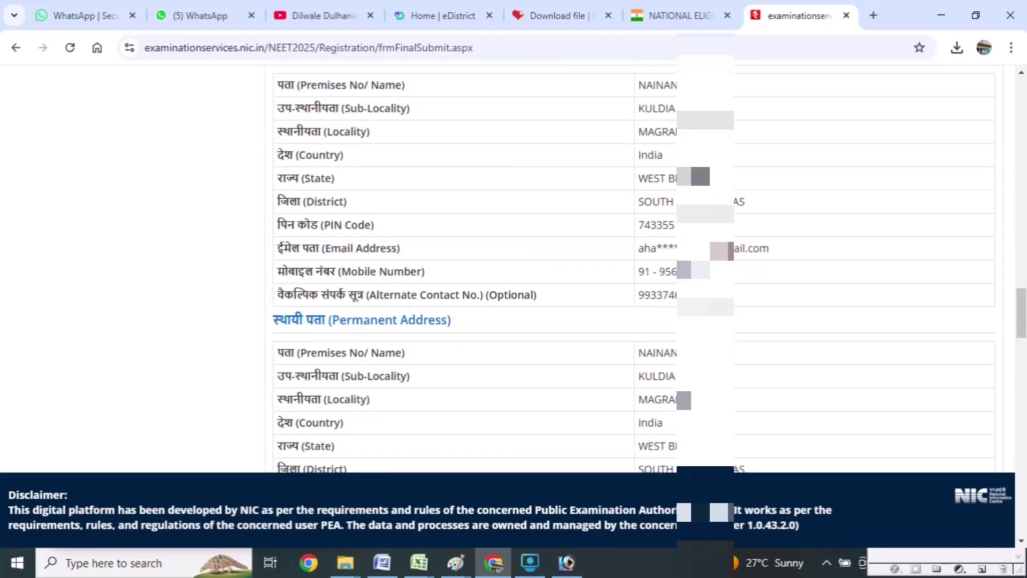
pyautogui.scroll(-15, 676, 333)
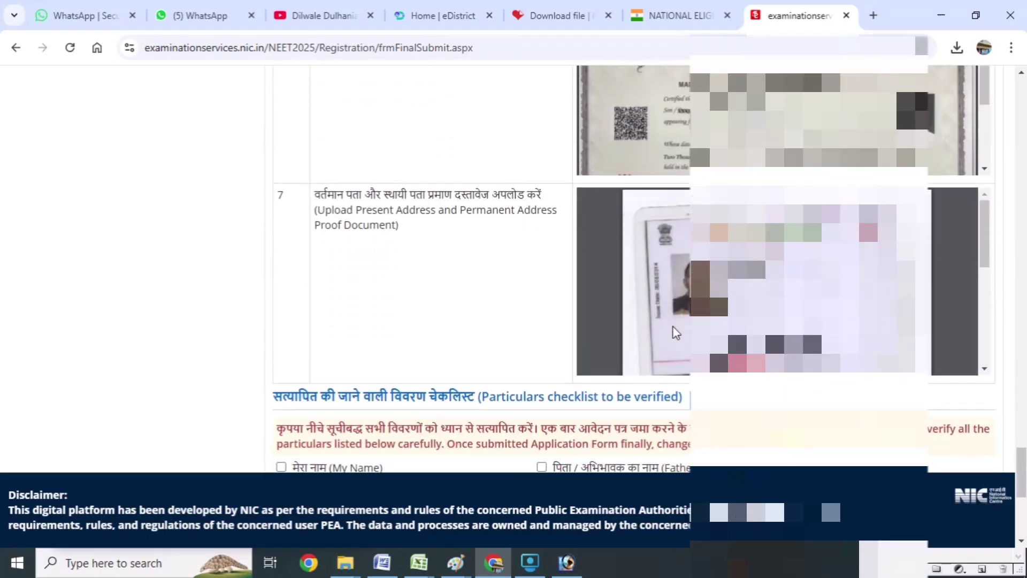
pyautogui.scroll(-4, 676, 333)
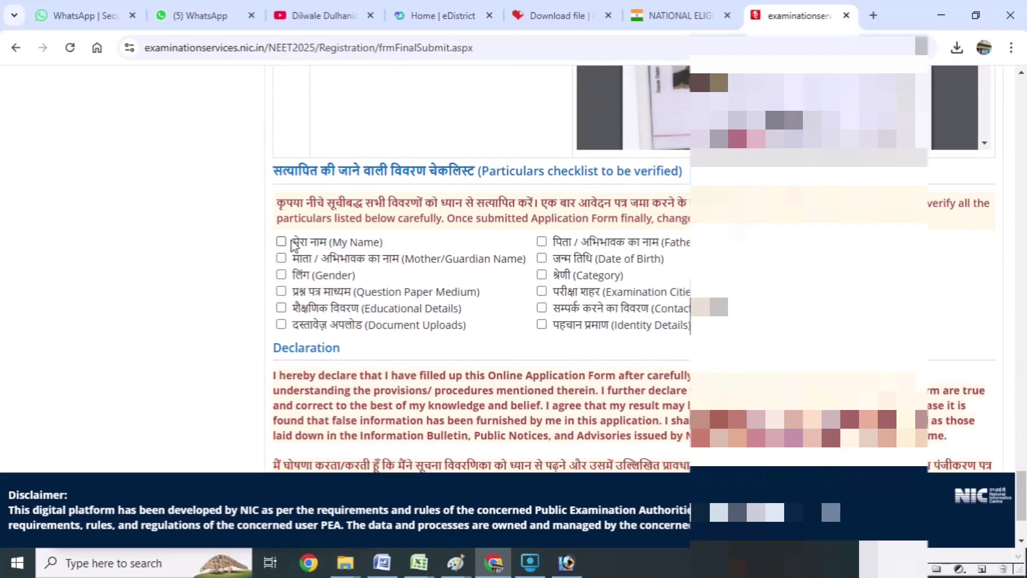
# - Tick every checklist item as verified, from My Name through Document Uploads
pyautogui.click(281, 242)
pyautogui.press('Tab')
pyautogui.press('space')
pyautogui.press('Tab')
pyautogui.press('space')
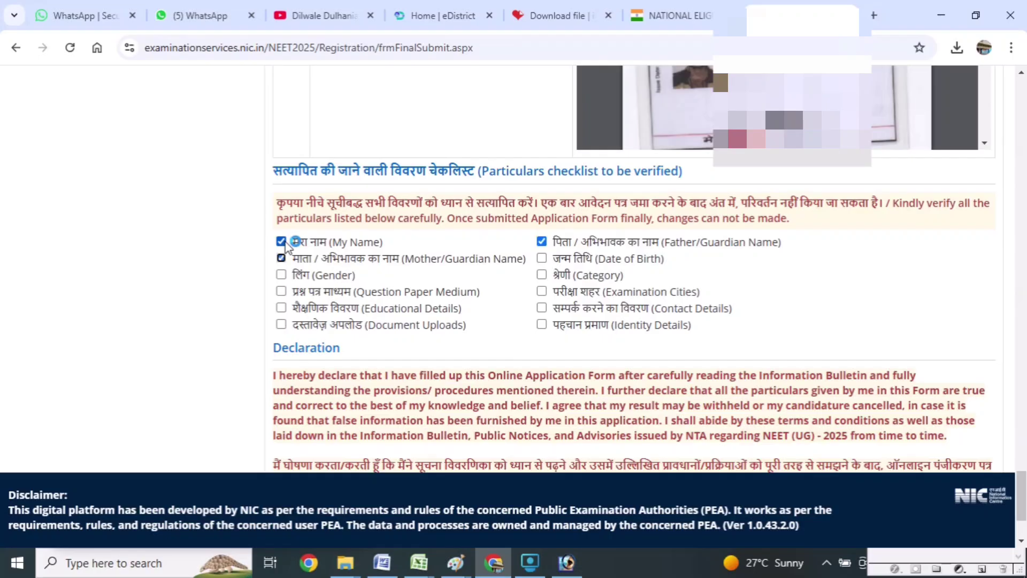
pyautogui.press('Tab')
pyautogui.press('space')
pyautogui.press('Tab')
pyautogui.press('space')
pyautogui.press('Tab')
pyautogui.press('space')
pyautogui.press('Tab')
pyautogui.press('space')
pyautogui.press('Tab')
pyautogui.press('space')
pyautogui.press('Tab')
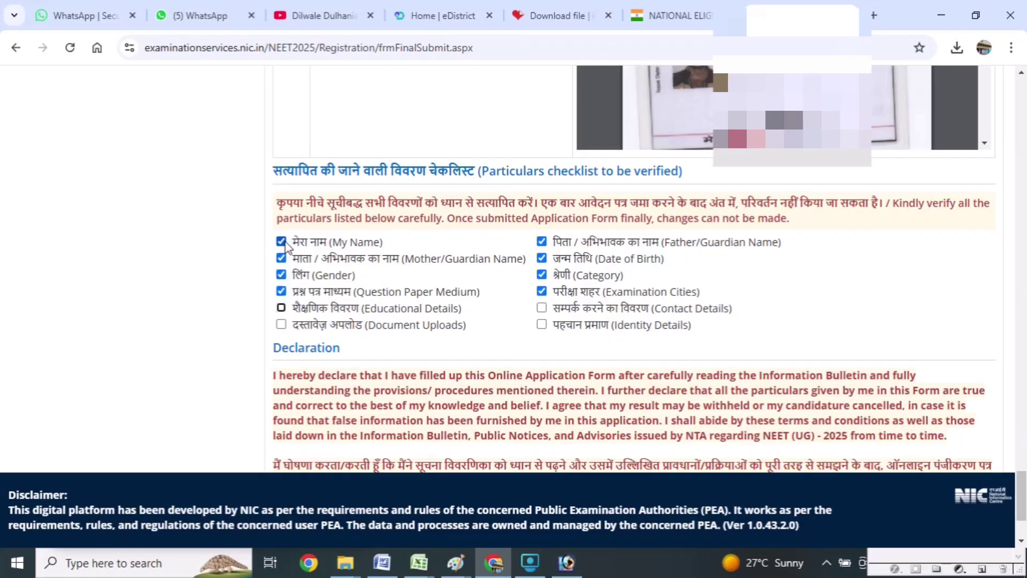
pyautogui.press('space')
pyautogui.press('Tab')
pyautogui.press('space')
pyautogui.press('Tab')
pyautogui.press('space')
pyautogui.press('Tab')
pyautogui.press('space')
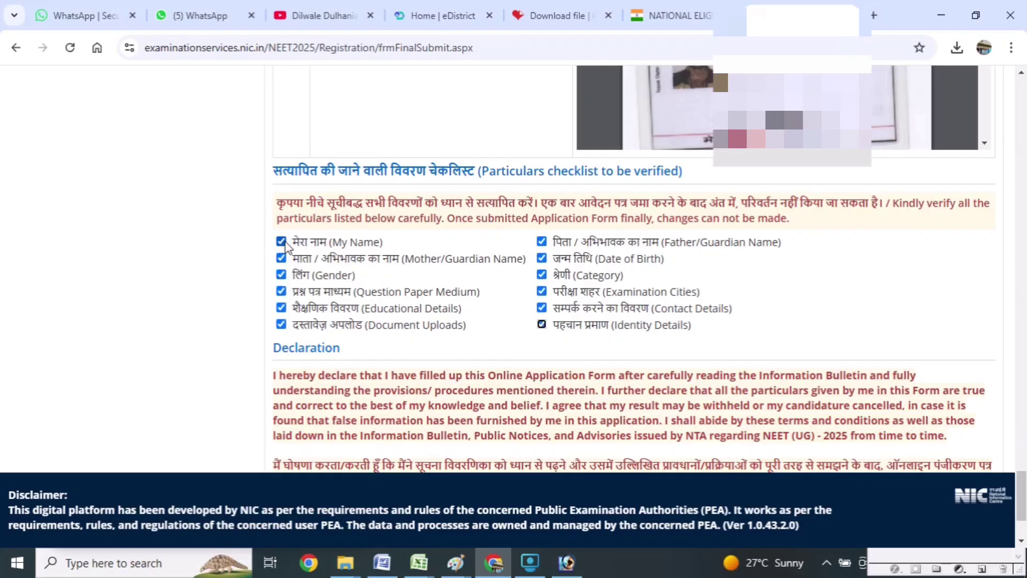
pyautogui.scroll(-2, 621, 217)
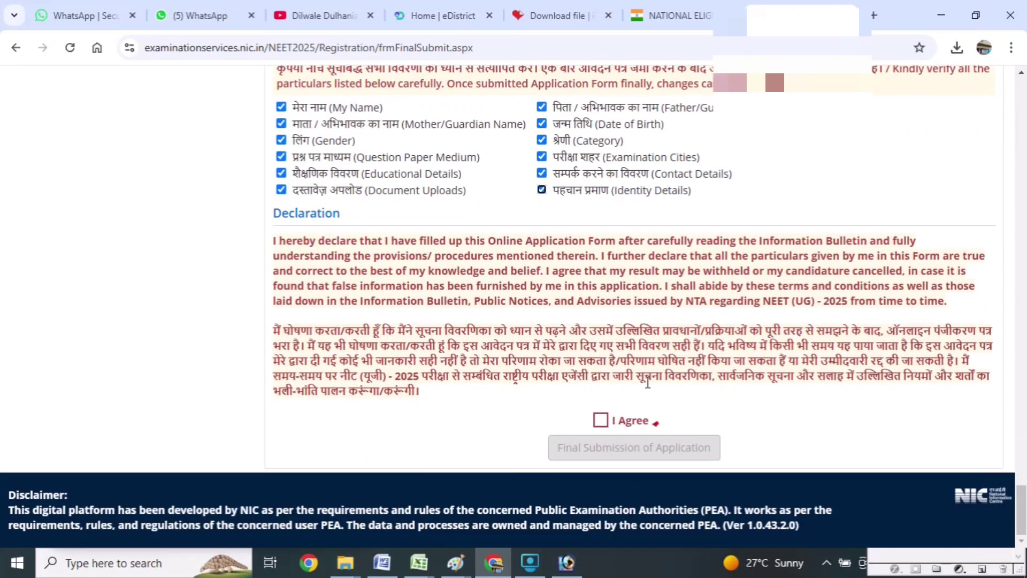
# - Agree to the declaration and confirm Final Submission of Application with Yes
pyautogui.click(601, 420)
pyautogui.scroll(4, 600, 420)
pyautogui.scroll(3, 801, 351)
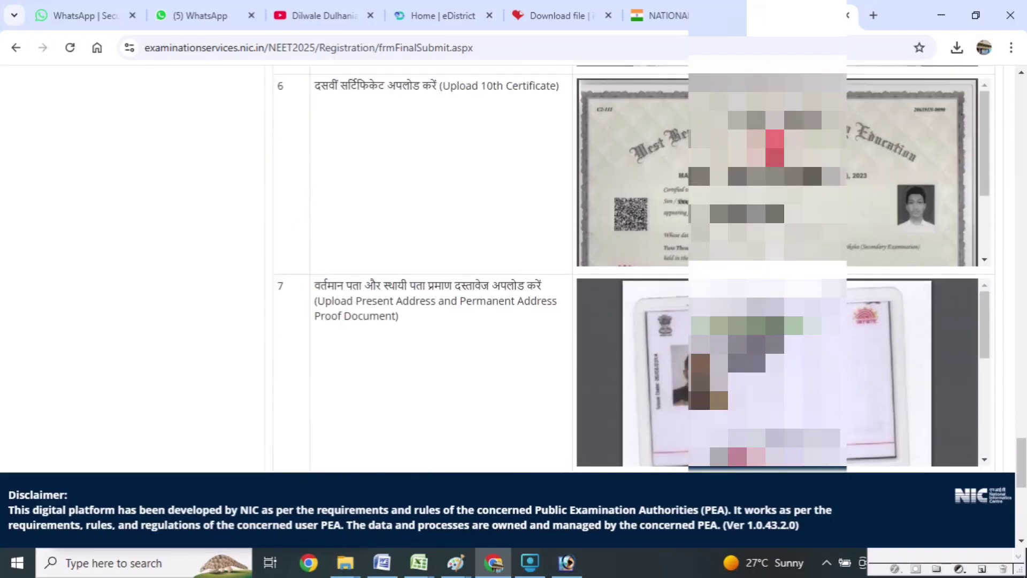
pyautogui.scroll(-8, 801, 352)
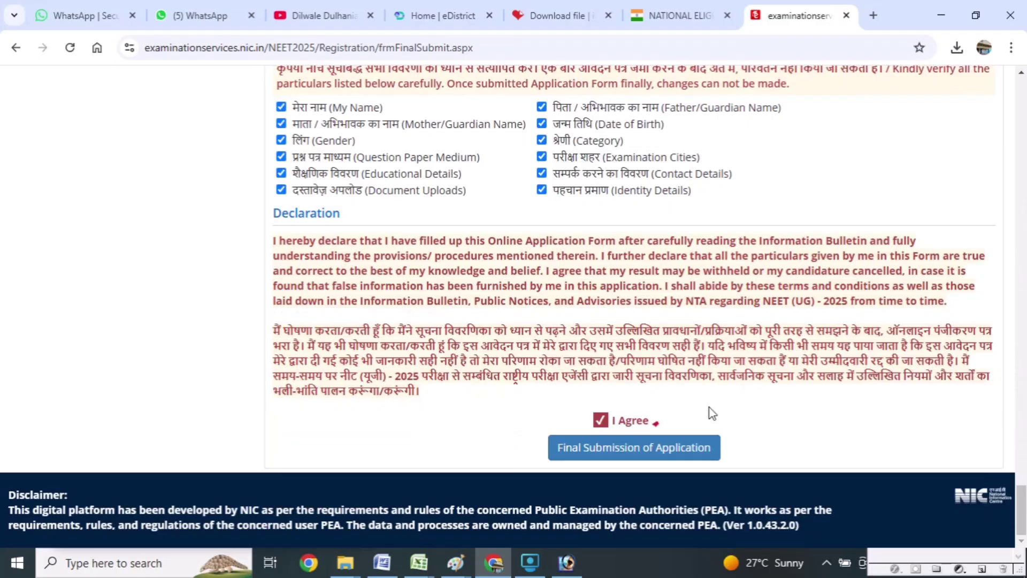
pyautogui.click(651, 450)
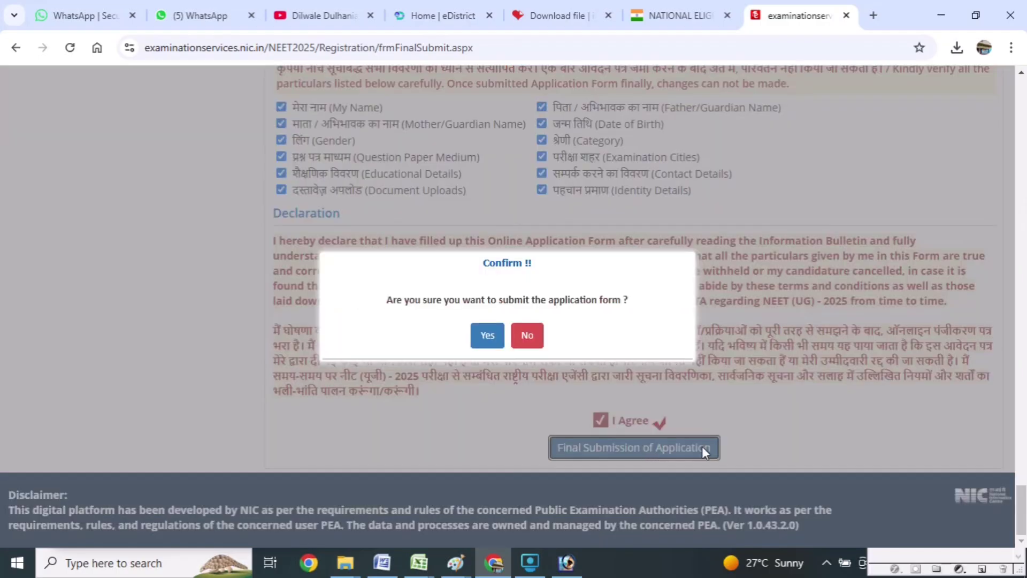
pyautogui.click(486, 337)
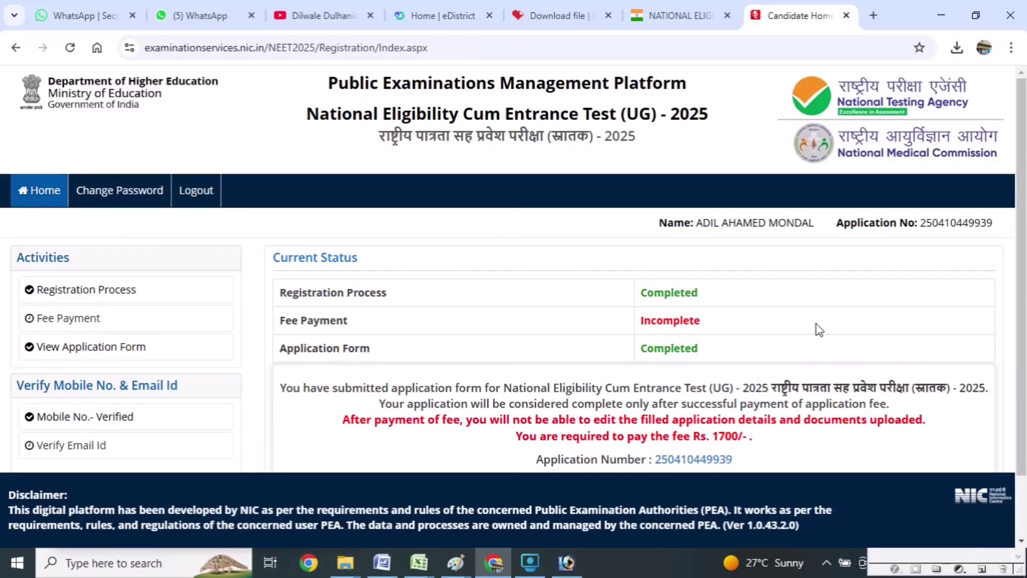
pyautogui.scroll(-2, 820, 318)
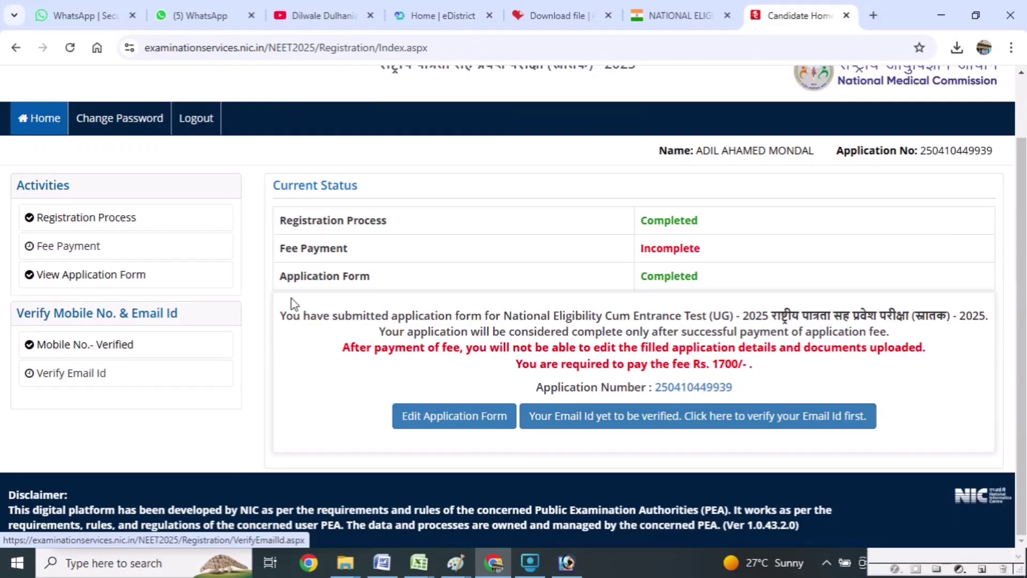
# - From Fee Payment, enter CAPTCHA M4S006 and request an e-mail OTP
pyautogui.click(123, 260)
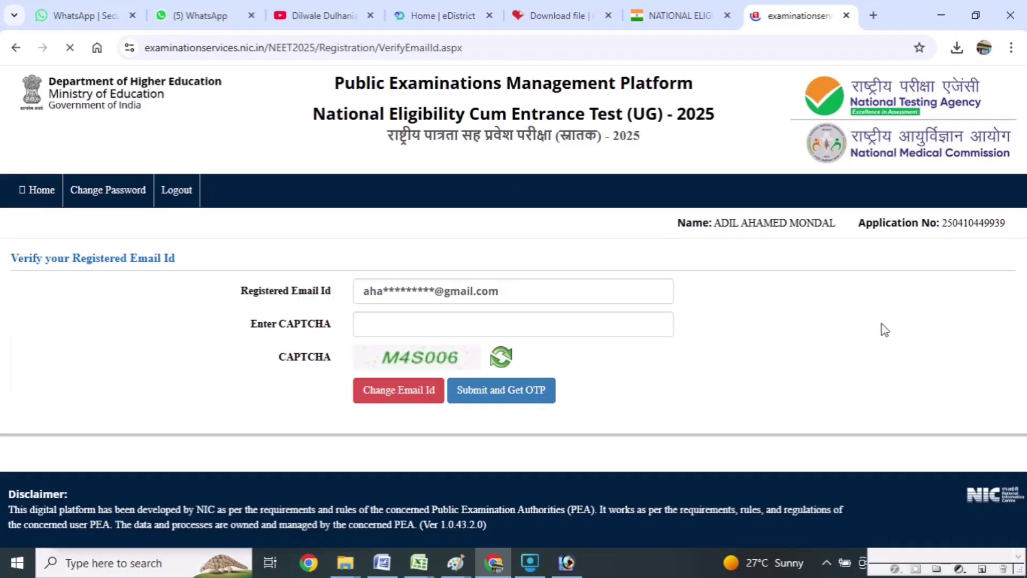
pyautogui.click(574, 324)
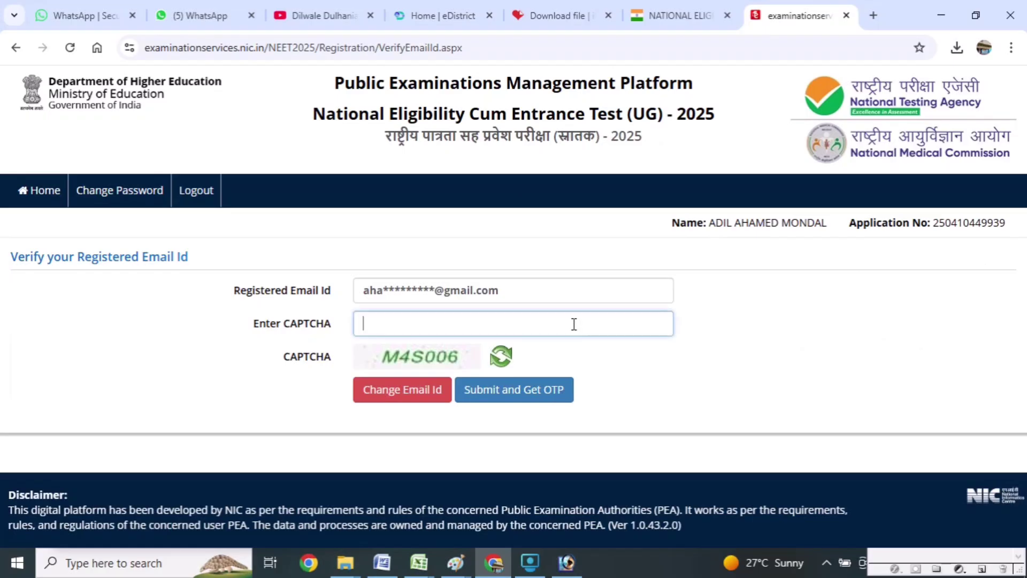
pyautogui.write('M4S006')
pyautogui.click(514, 390)
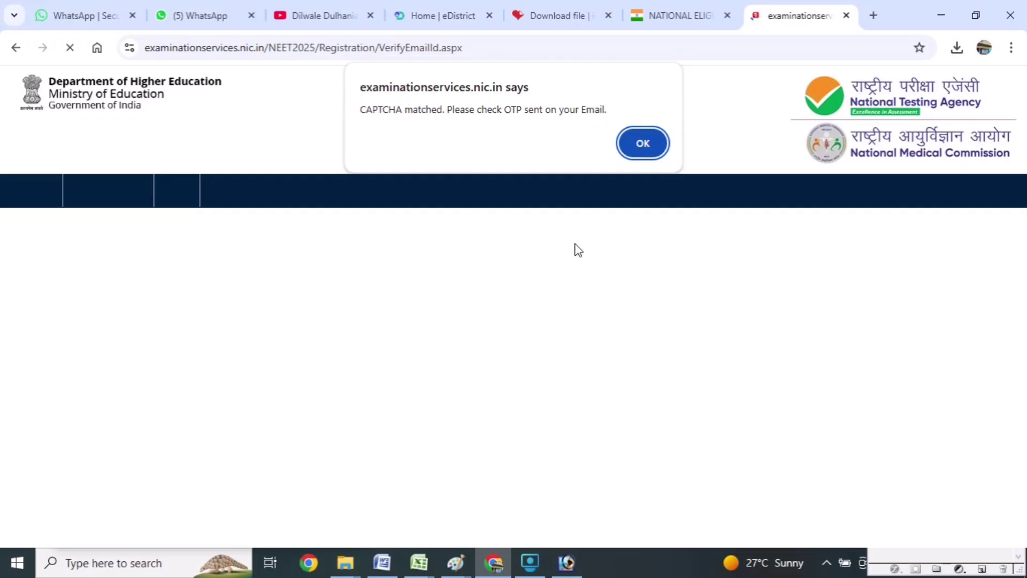
pyautogui.click(645, 148)
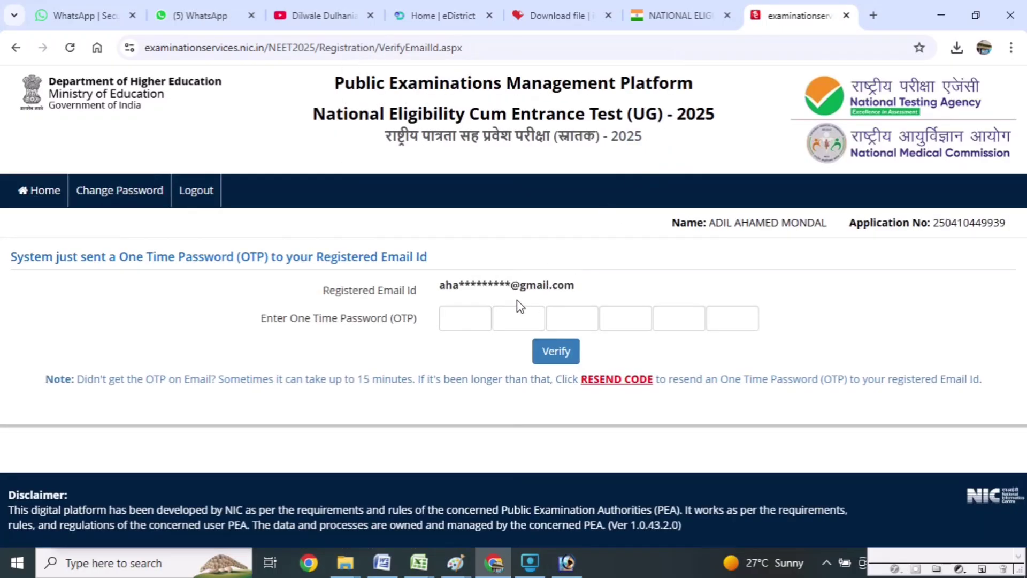
# - Paste the emailed OTP and verify the registered e-mail ID
pyautogui.click(473, 321)
pyautogui.hotkey('ctrl', 'v')
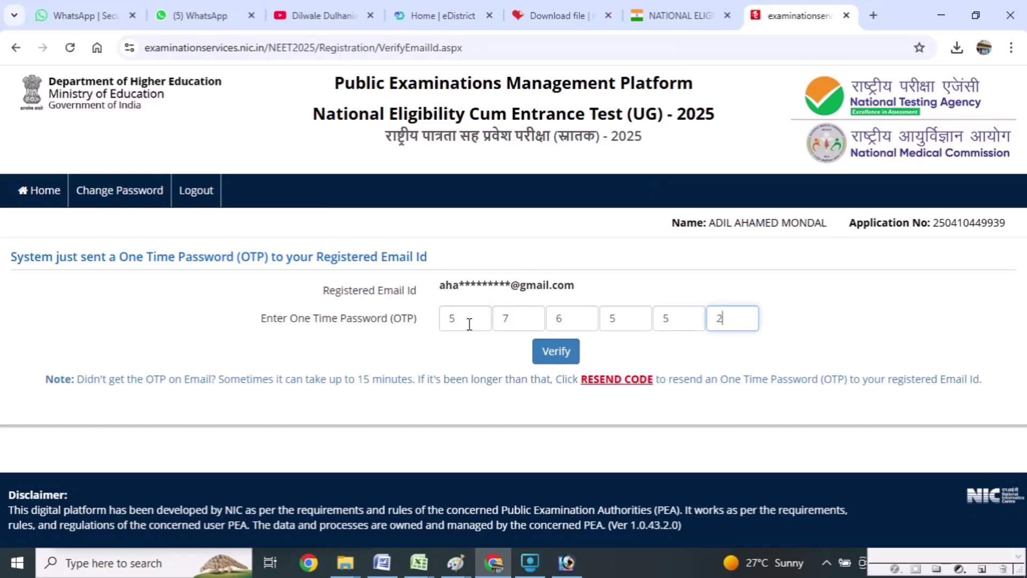
pyautogui.click(557, 354)
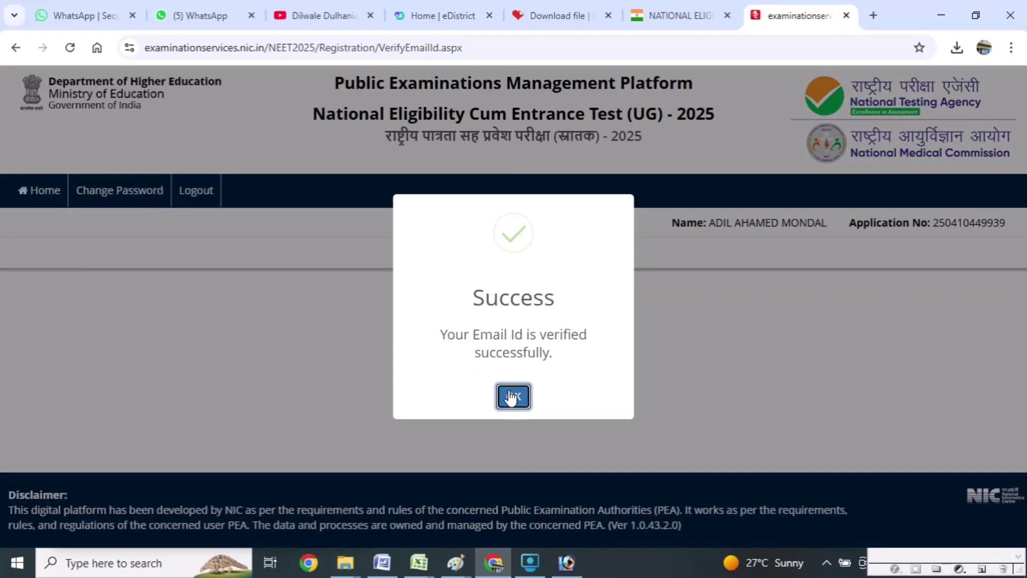
# - Close the Success notice and go to Pay Examination Fee Rs. 1700 on the home page
pyautogui.click(511, 395)
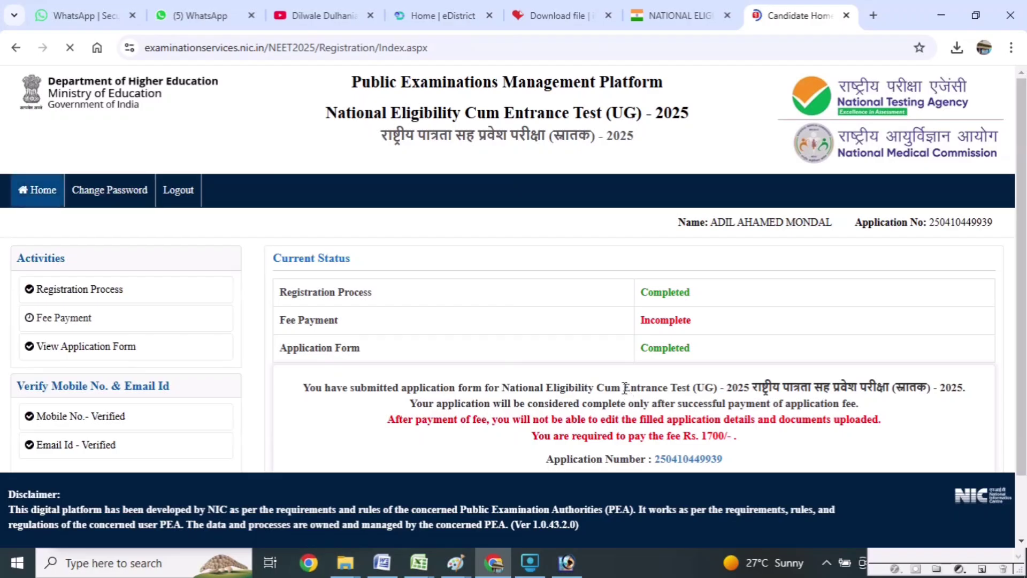
pyautogui.scroll(-2, 625, 387)
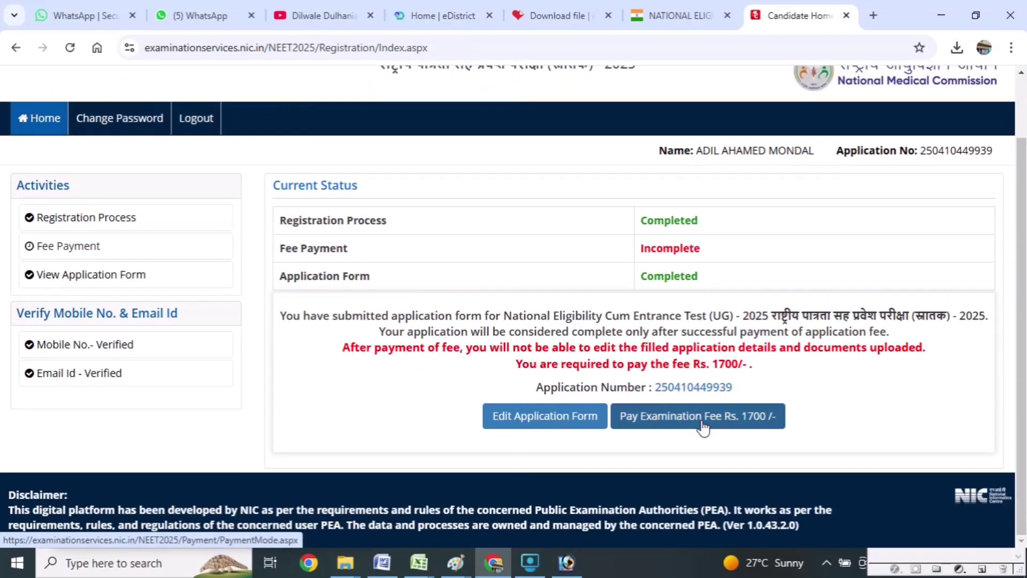
pyautogui.click(706, 418)
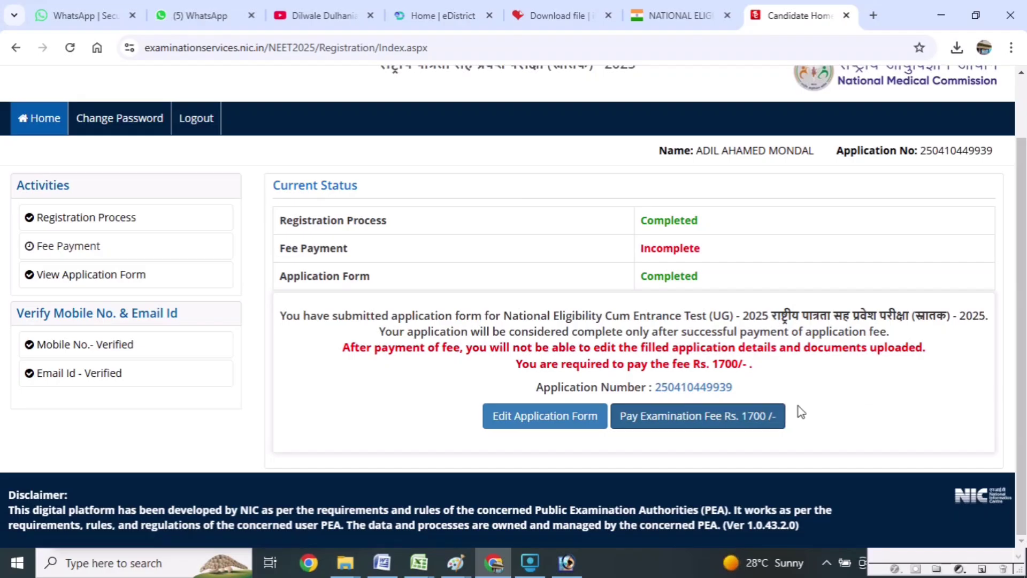
# - Choose Online Payment and the HDFC Bank Payment Gateway to pay the fee
pyautogui.click(735, 421)
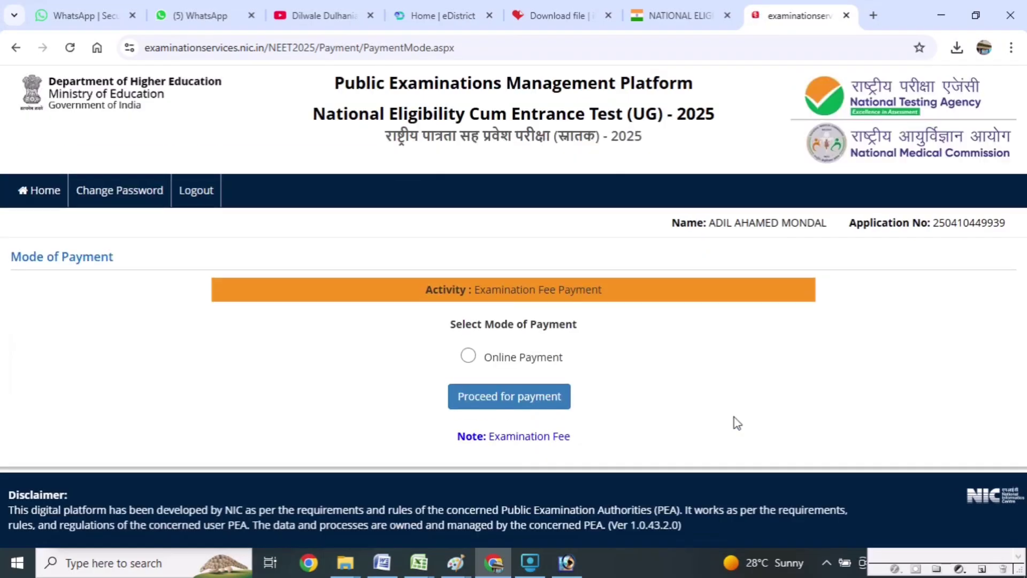
pyautogui.click(468, 355)
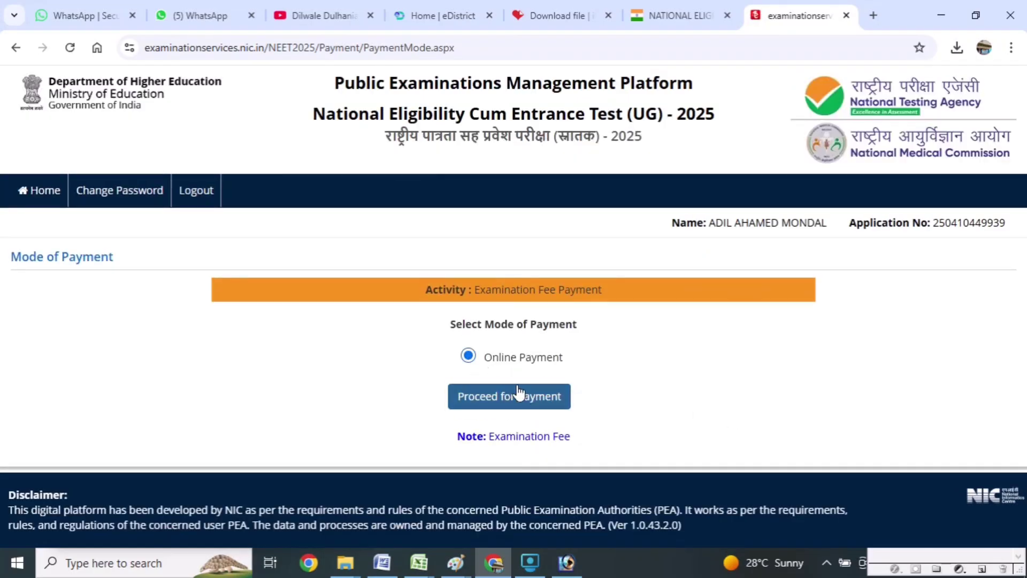
pyautogui.click(538, 401)
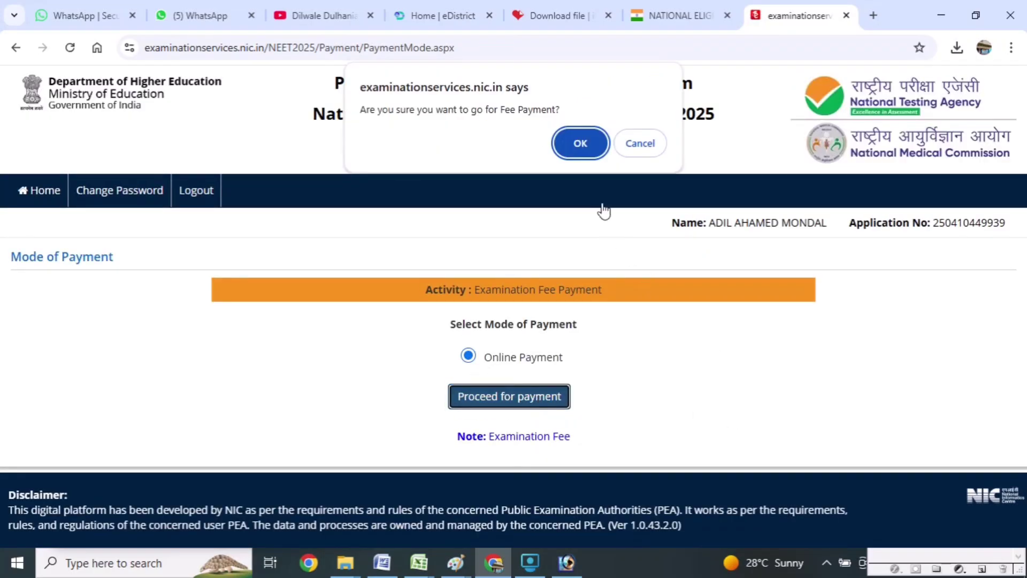
pyautogui.click(581, 142)
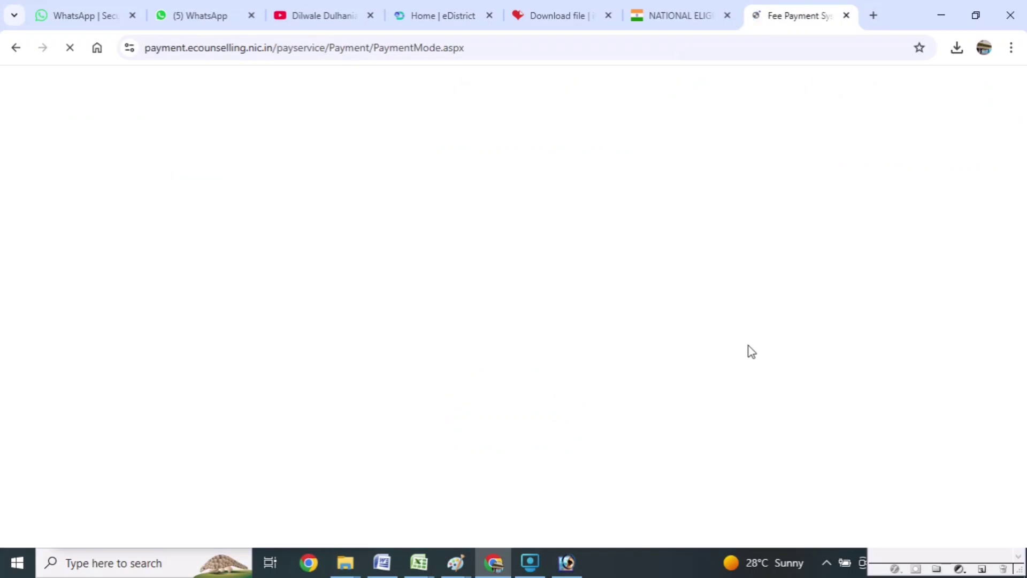
pyautogui.scroll(-3, 749, 346)
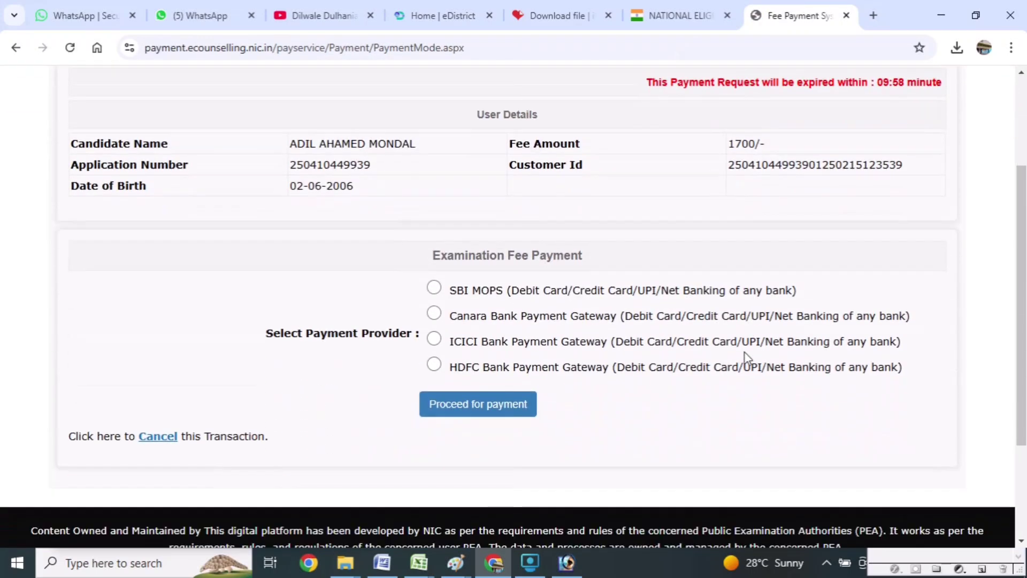
pyautogui.click(433, 366)
pyautogui.click(474, 408)
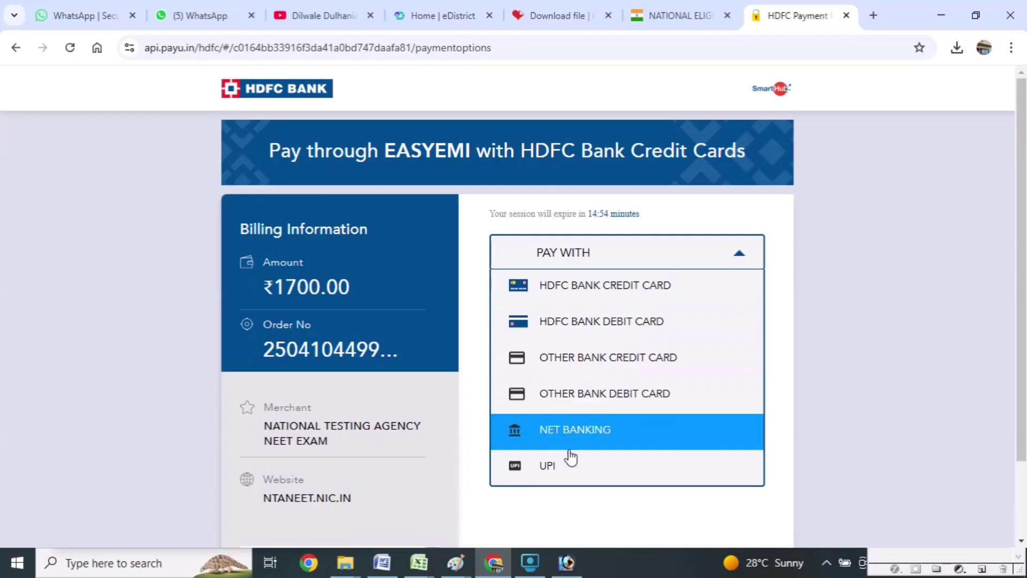
pyautogui.click(571, 471)
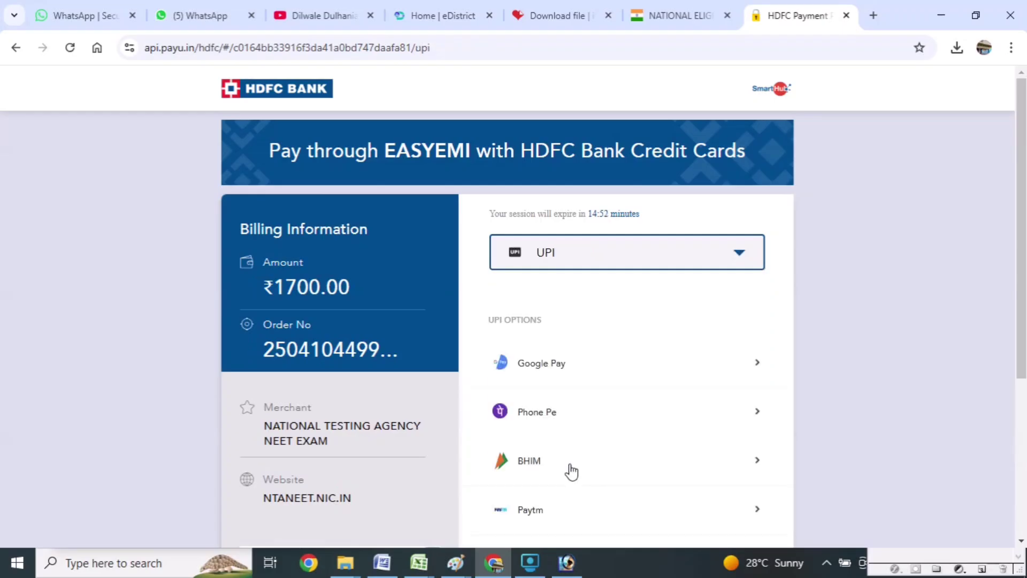
pyautogui.scroll(-3, 610, 450)
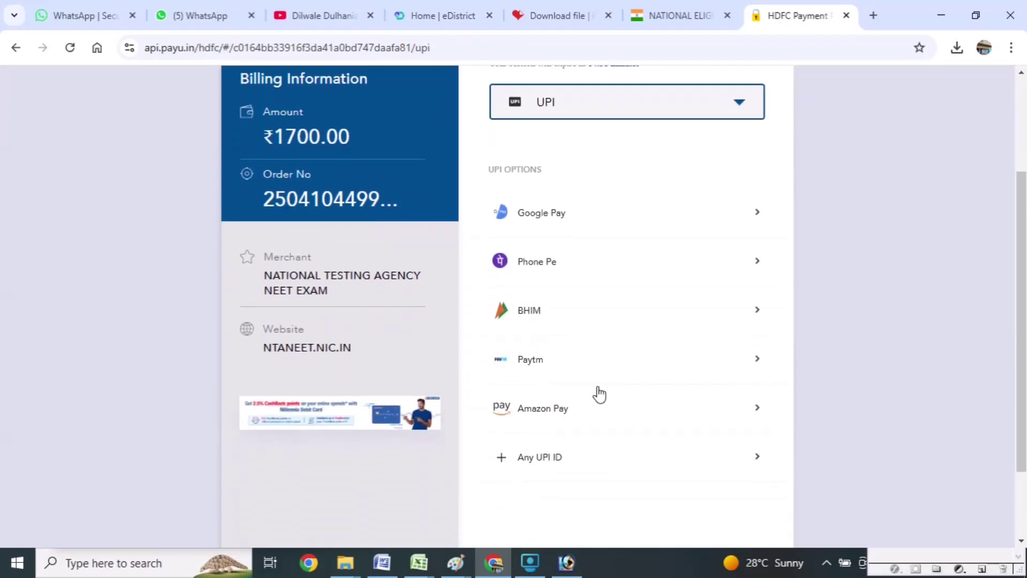
pyautogui.click(613, 220)
pyautogui.click(564, 252)
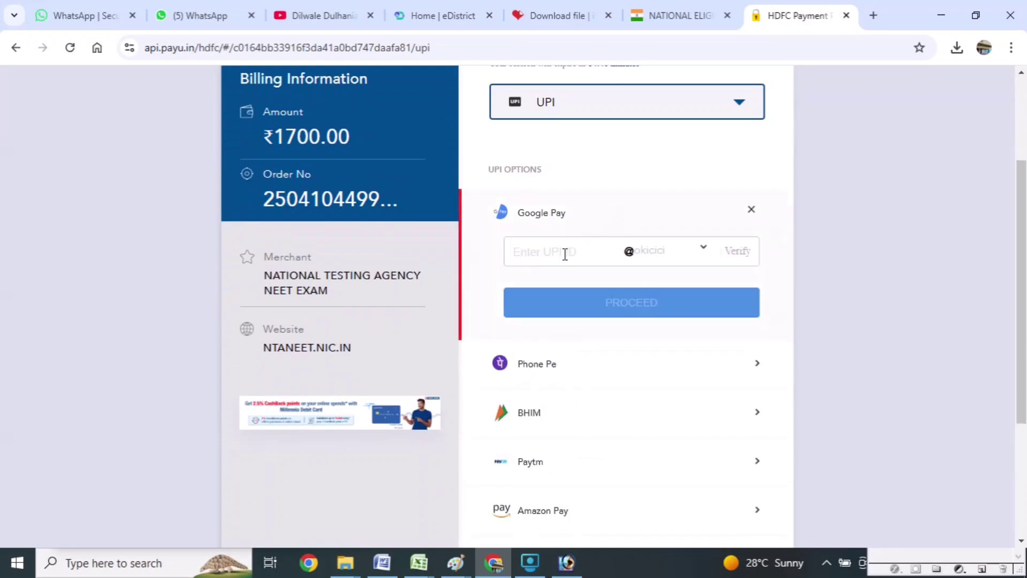
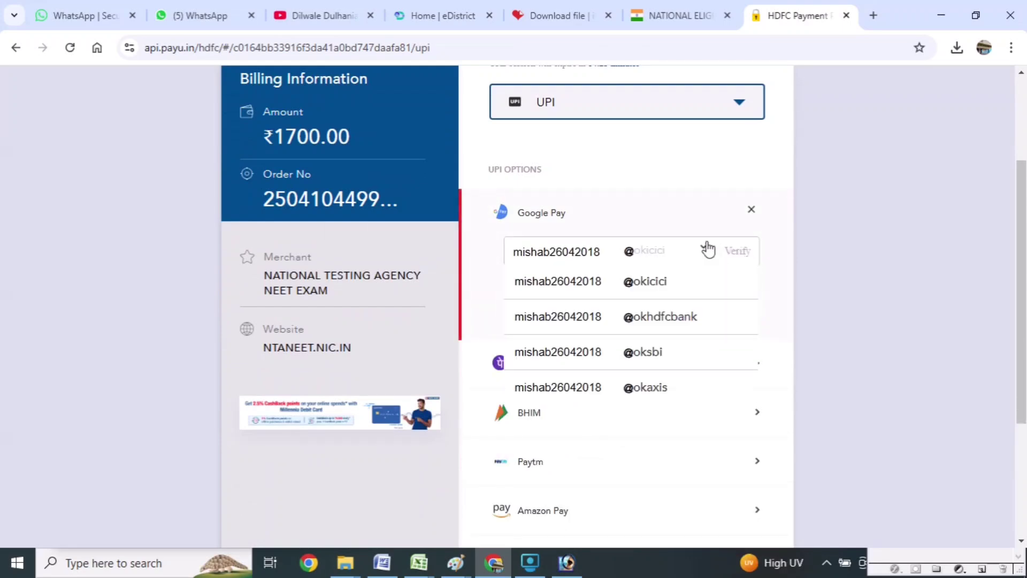
pyautogui.click(658, 393)
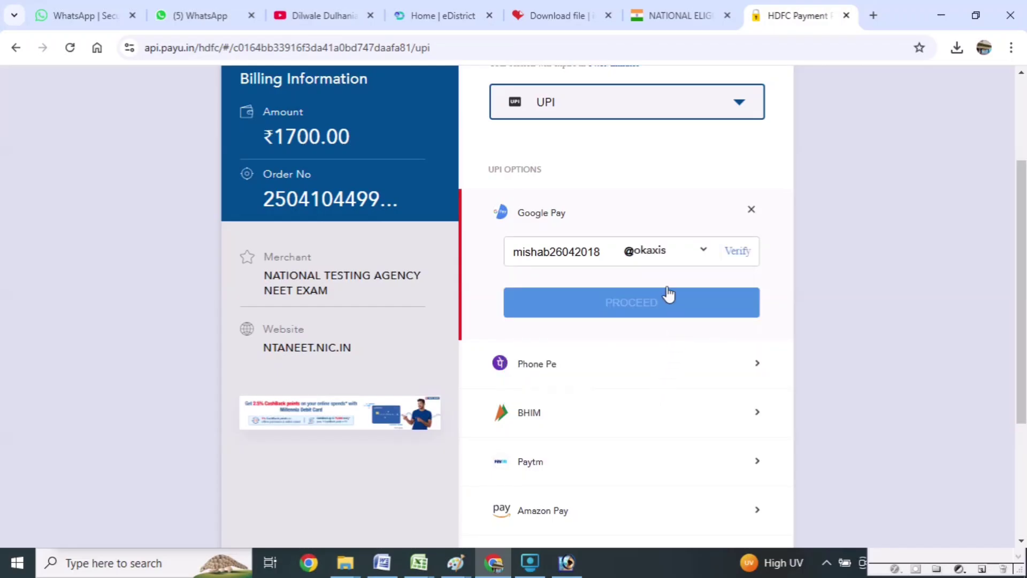
pyautogui.click(739, 252)
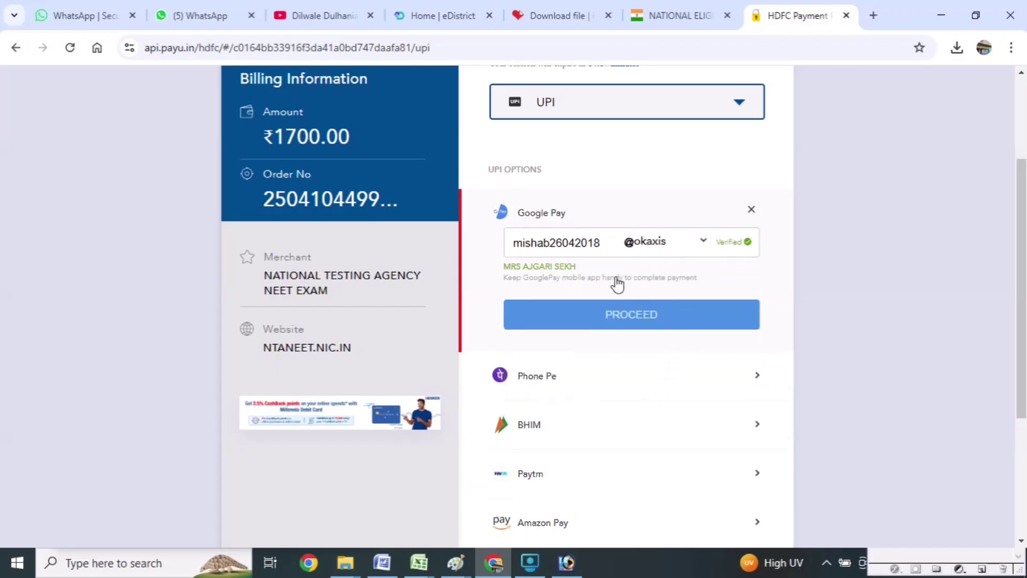
pyautogui.click(637, 315)
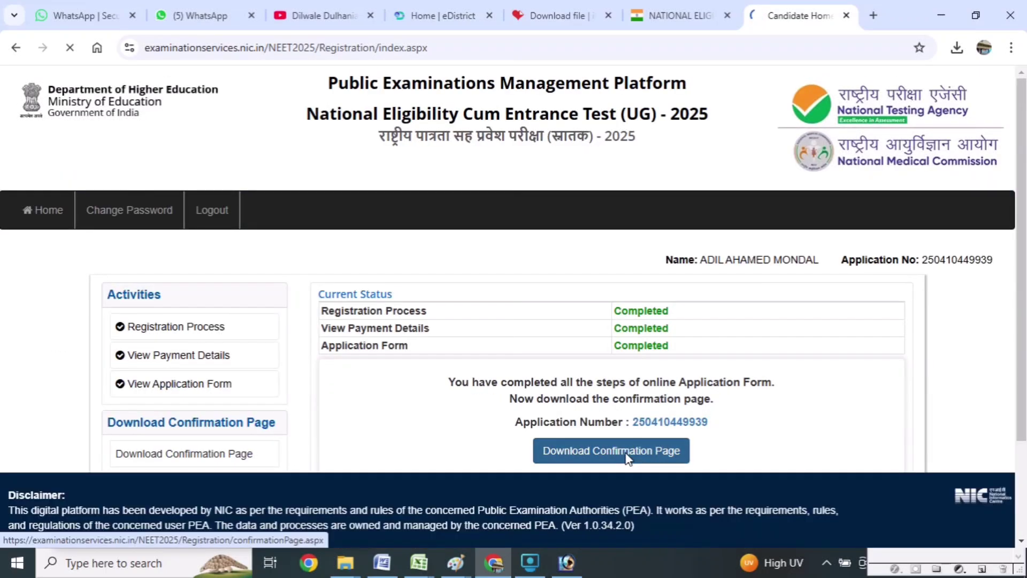
# - Download the confirmation page PDF to the desktop and open it from Chrome's downloads list
pyautogui.click(626, 454)
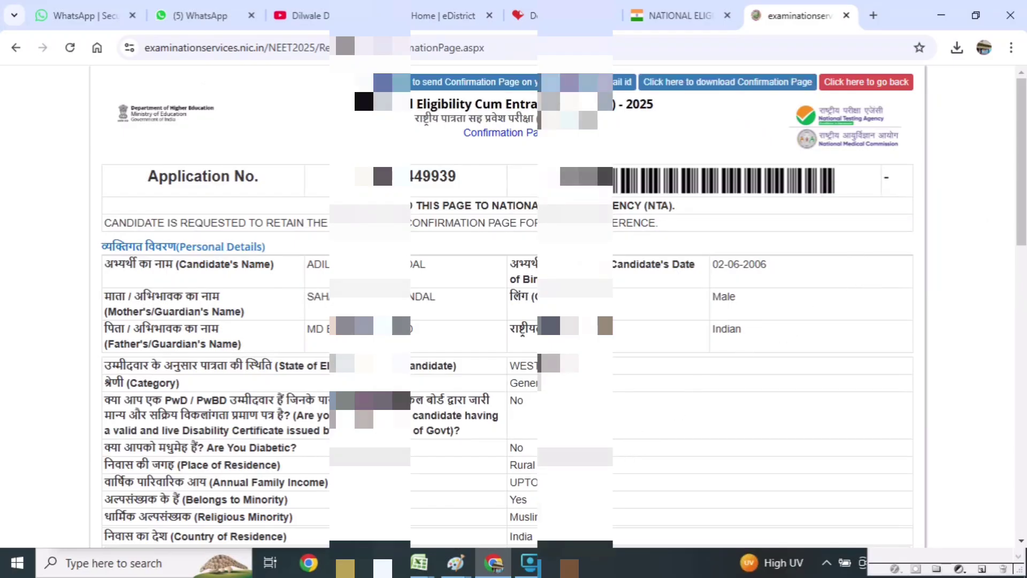
pyautogui.click(734, 83)
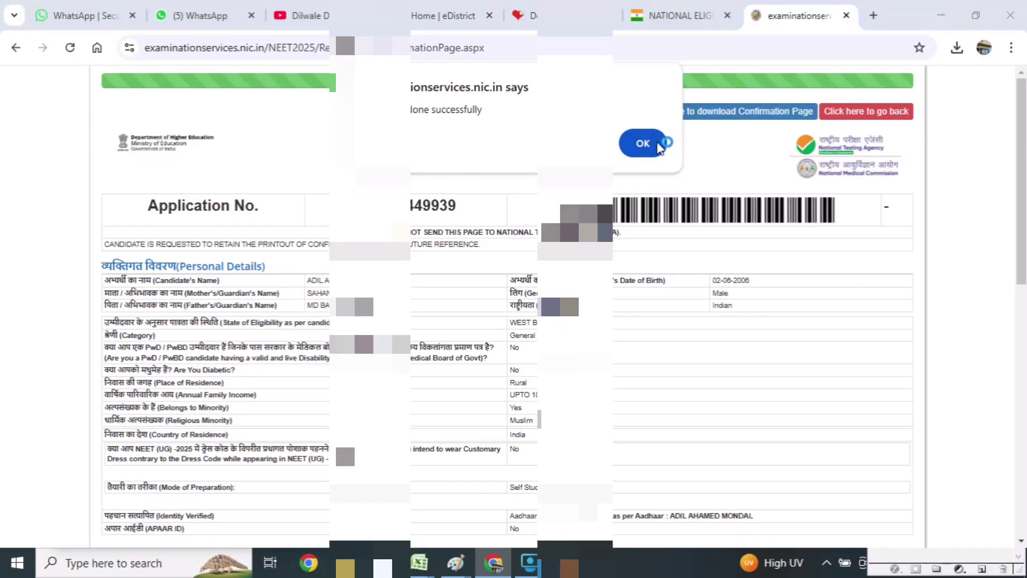
pyautogui.click(661, 145)
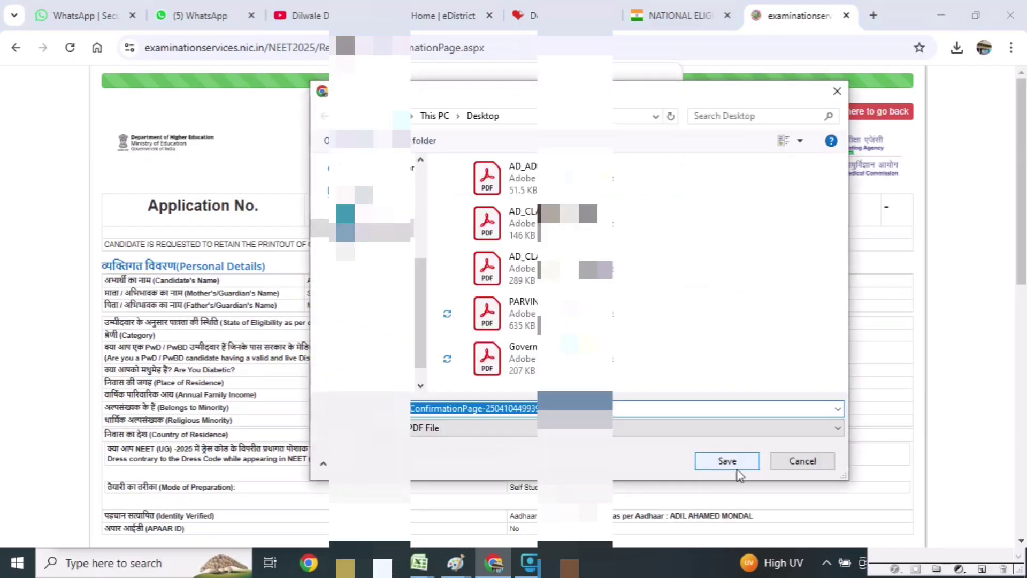
pyautogui.click(735, 464)
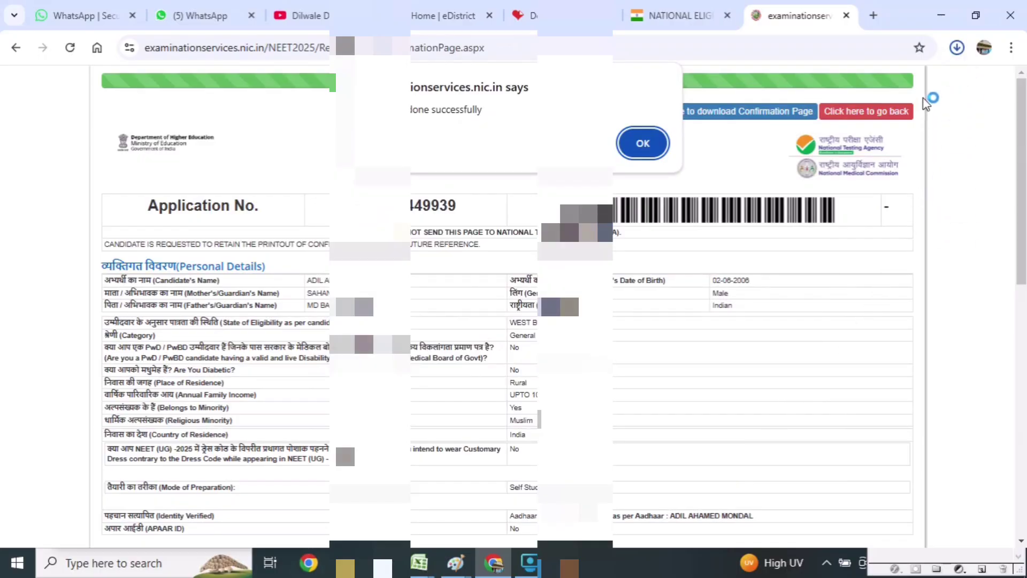
pyautogui.click(957, 48)
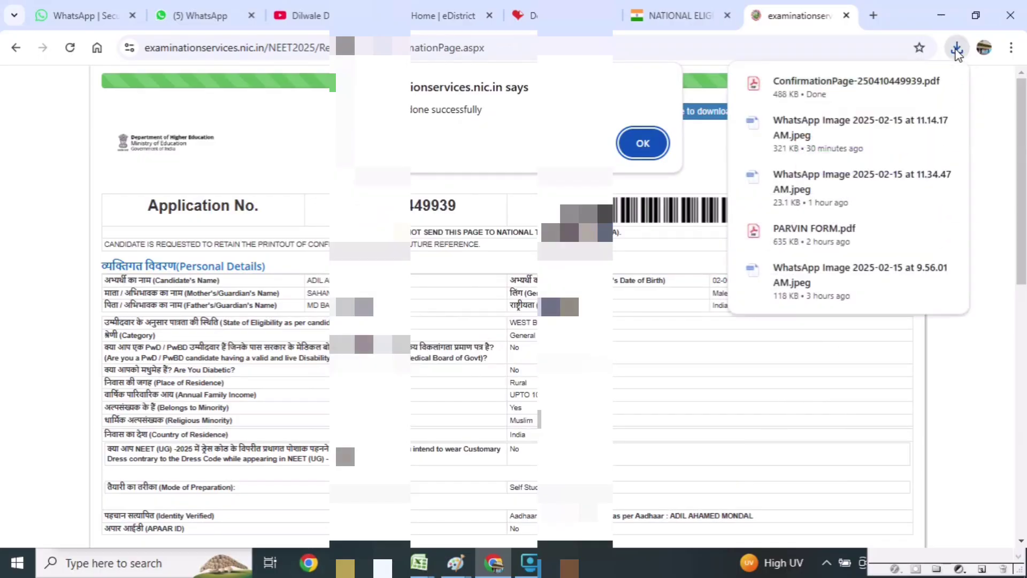
pyautogui.click(865, 90)
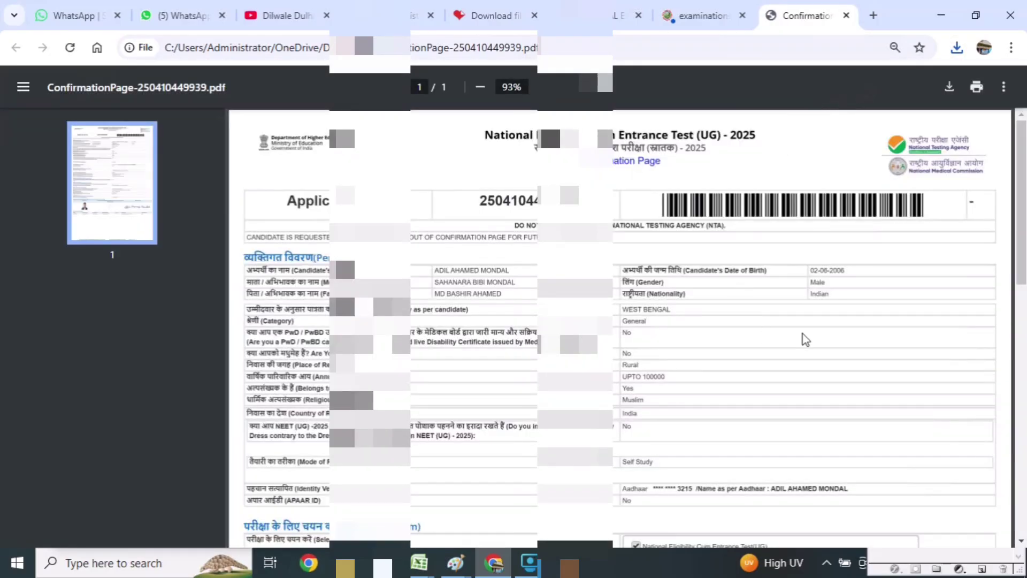
# - Set printing to Color and type a custom scale value (800) under More settings
pyautogui.click(978, 90)
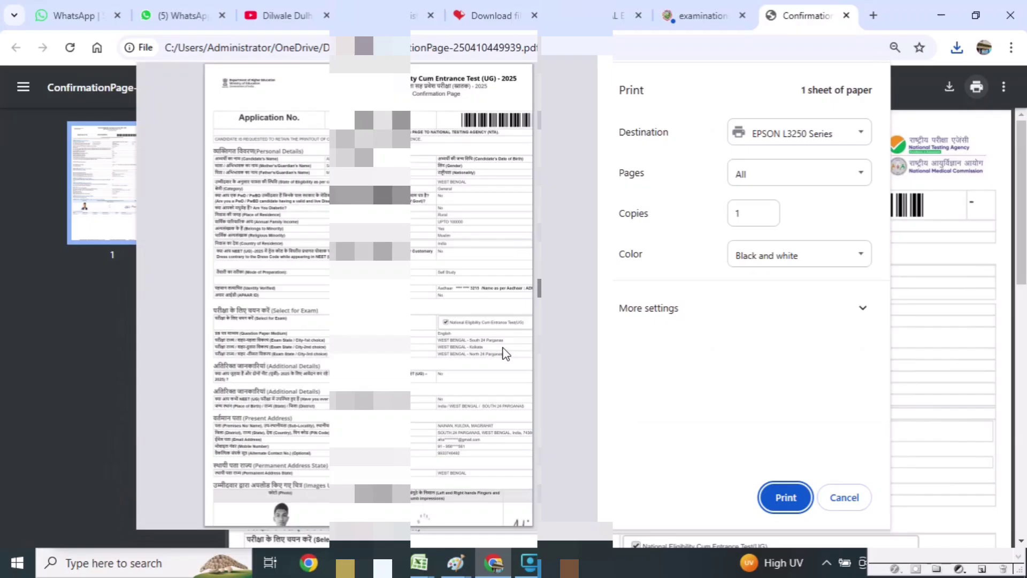
pyautogui.click(759, 258)
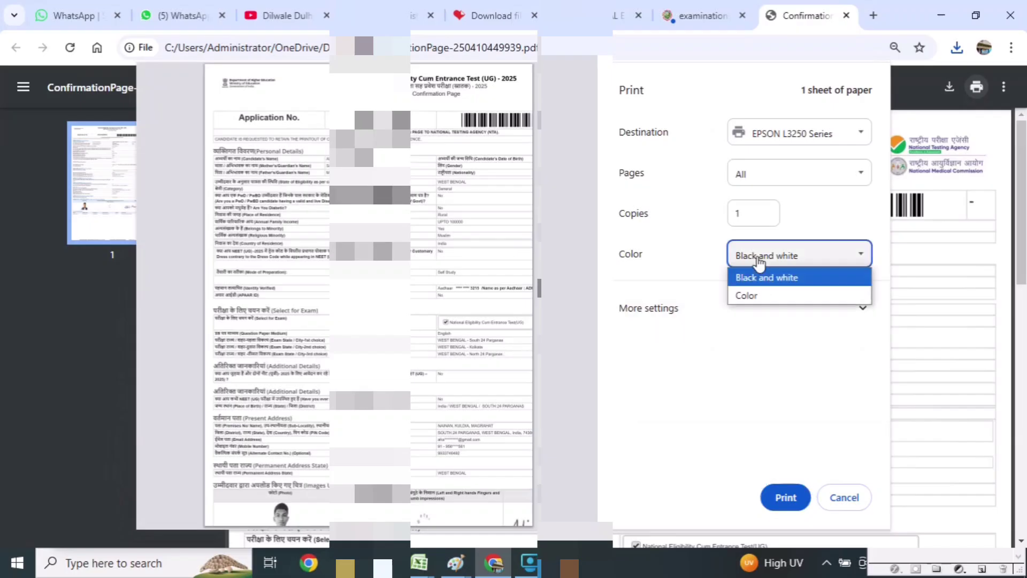
pyautogui.click(765, 297)
pyautogui.click(709, 320)
pyautogui.scroll(-1, 754, 409)
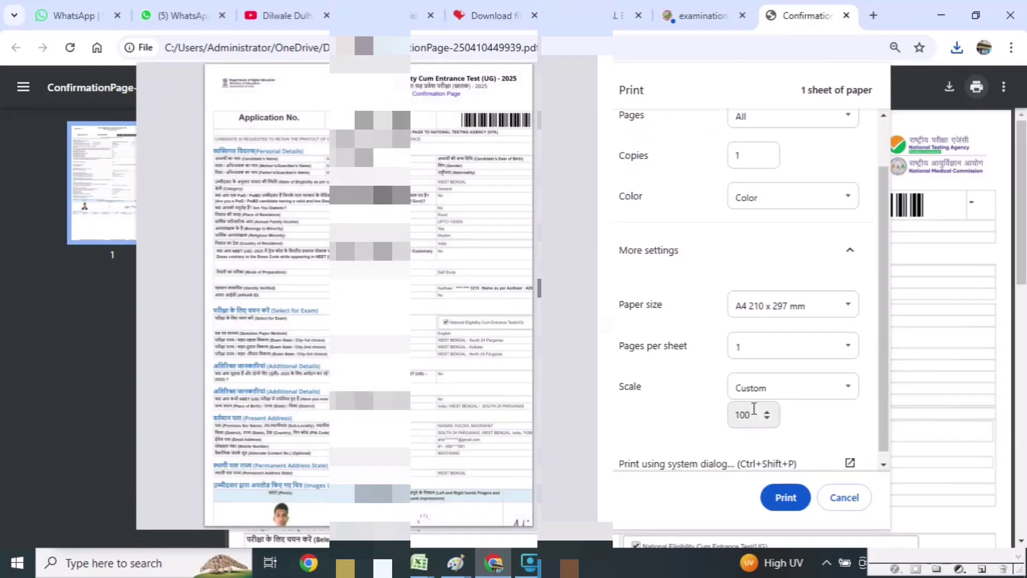
pyautogui.scroll(-1, 754, 409)
pyautogui.doubleClick(752, 408)
pyautogui.write('80')
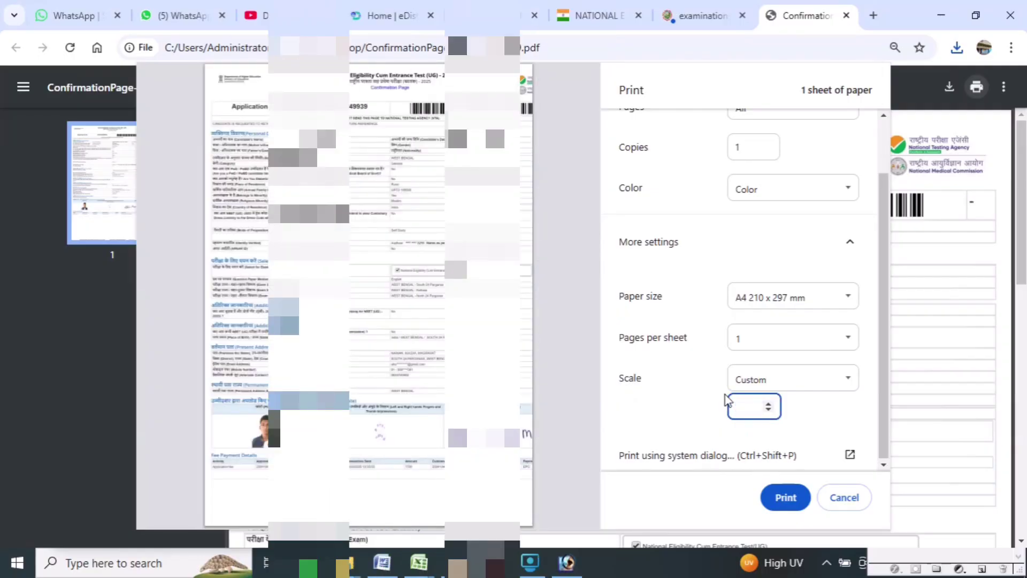
pyautogui.write('0')
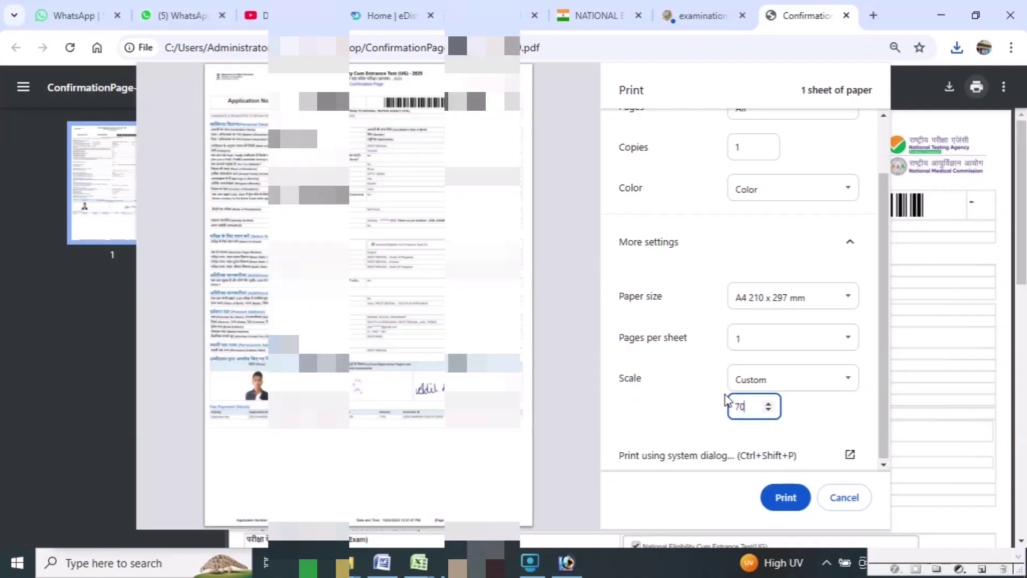